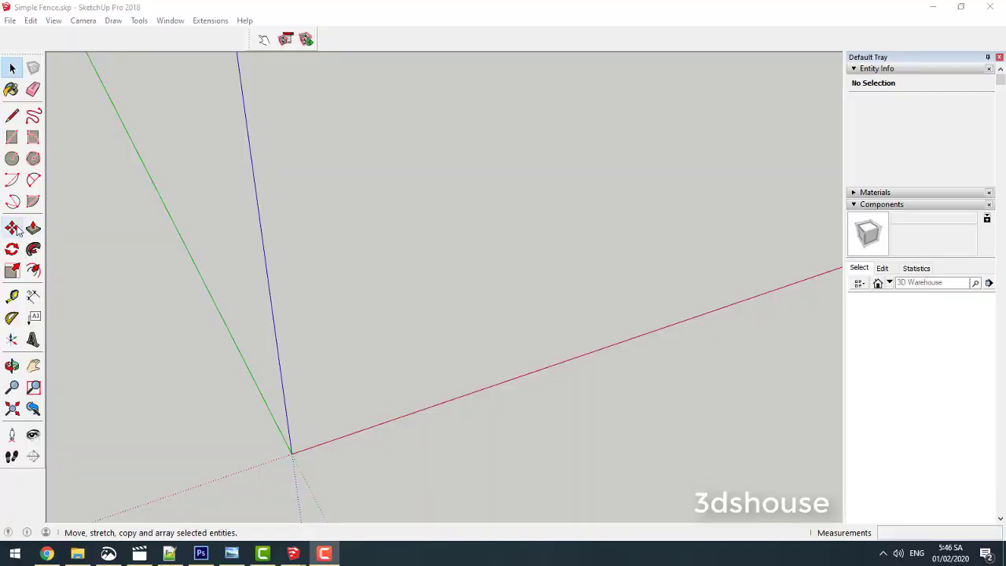
Step: Draw a 40 × 40 mm square at the origin and push/pull it up 800 mm
{"action": "left_click", "coordinate": [12, 136]}
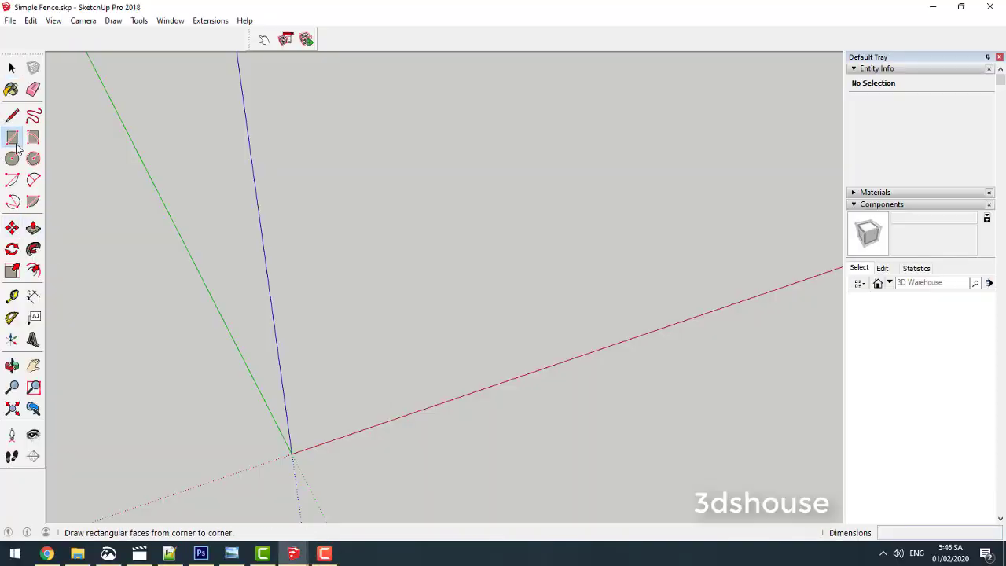
{"action": "left_click", "coordinate": [304, 438]}
{"action": "type", "text": "40;40"}
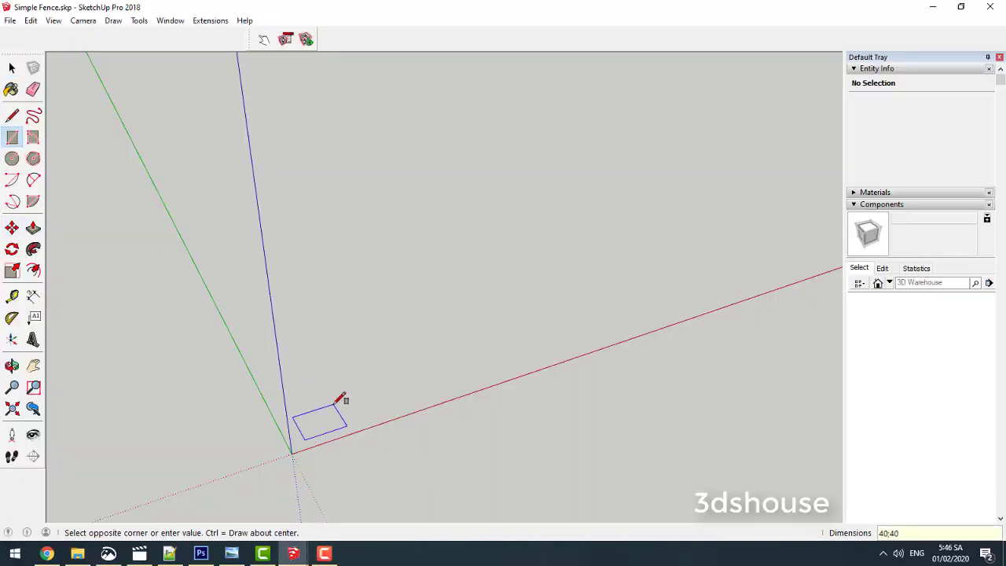
{"action": "key", "text": "Return"}
{"action": "key", "text": "m"}
{"action": "key", "text": "p"}
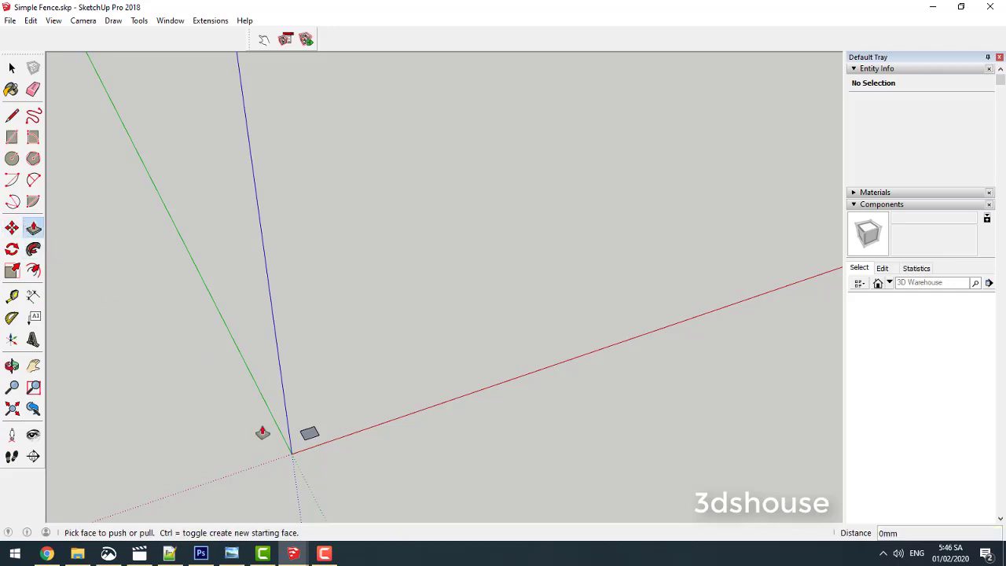
{"action": "left_click", "coordinate": [312, 437]}
{"action": "type", "text": "800"}
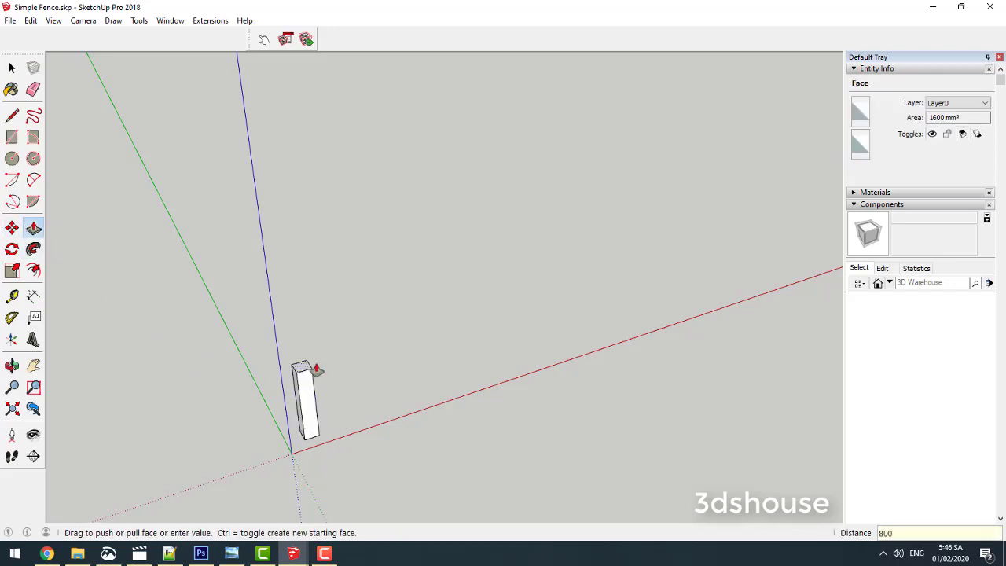
{"action": "key", "text": "Return"}
Step: Turn the whole post into a component named Left_Post
{"action": "key", "text": "space"}
{"action": "triple_click", "coordinate": [288, 265]}
{"action": "right_click", "coordinate": [289, 261]}
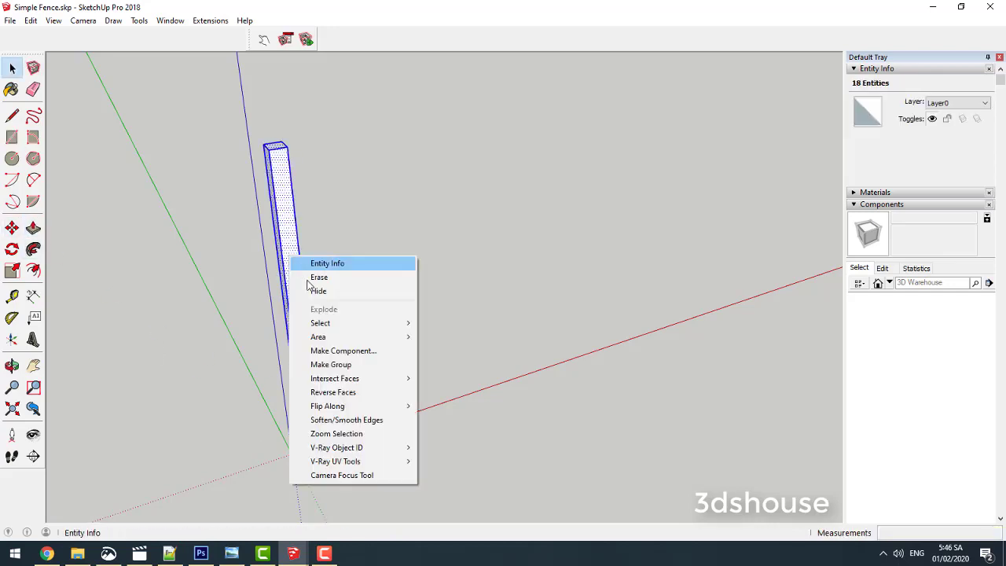
{"action": "left_click", "coordinate": [354, 352]}
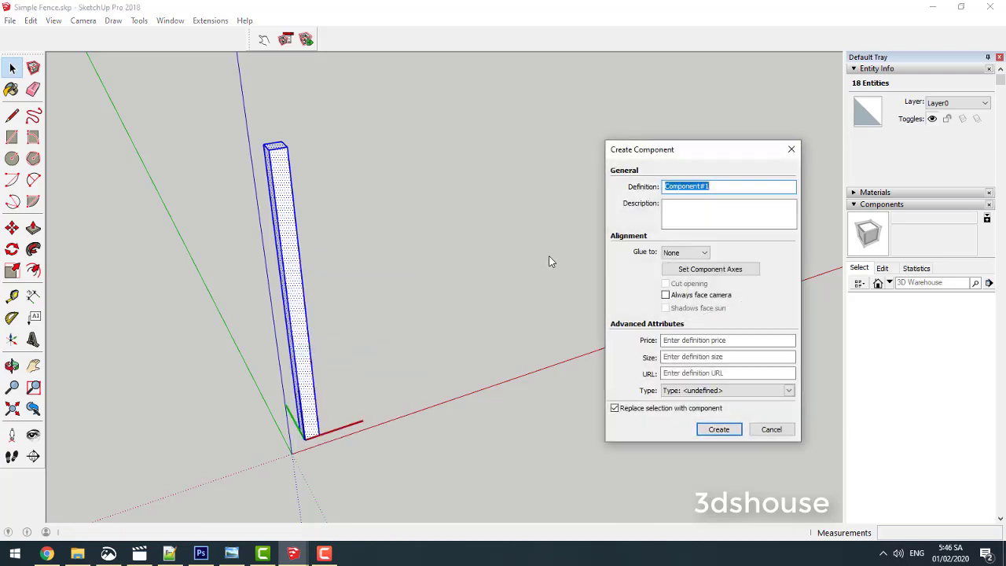
{"action": "type", "text": "Left_"}
{"action": "type", "text": "Post"}
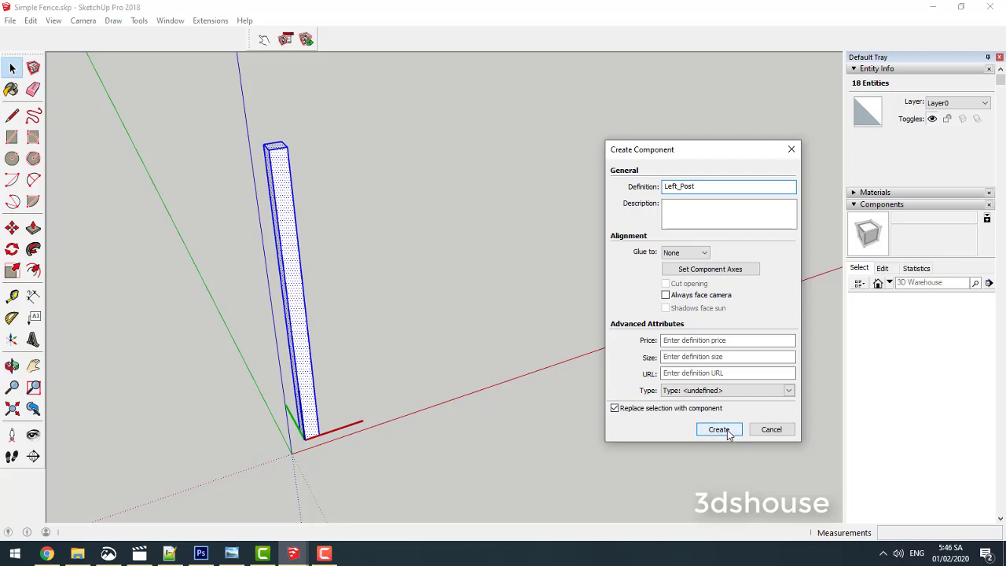
{"action": "left_click", "coordinate": [718, 430]}
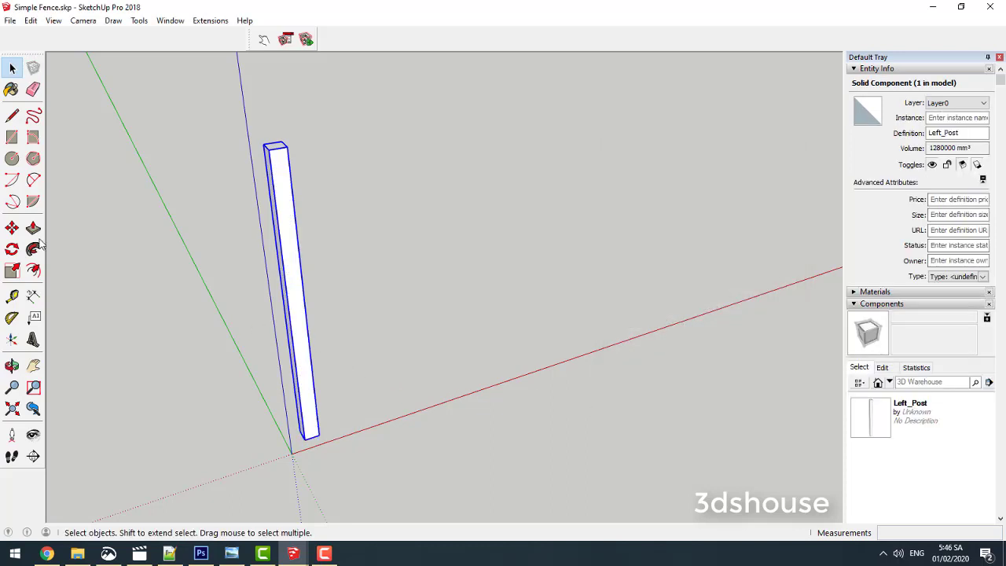
Step: Copy the post a set distance along the red axis
{"action": "key", "text": "m"}
{"action": "key", "text": "ctrl"}
{"action": "left_click", "coordinate": [305, 438]}
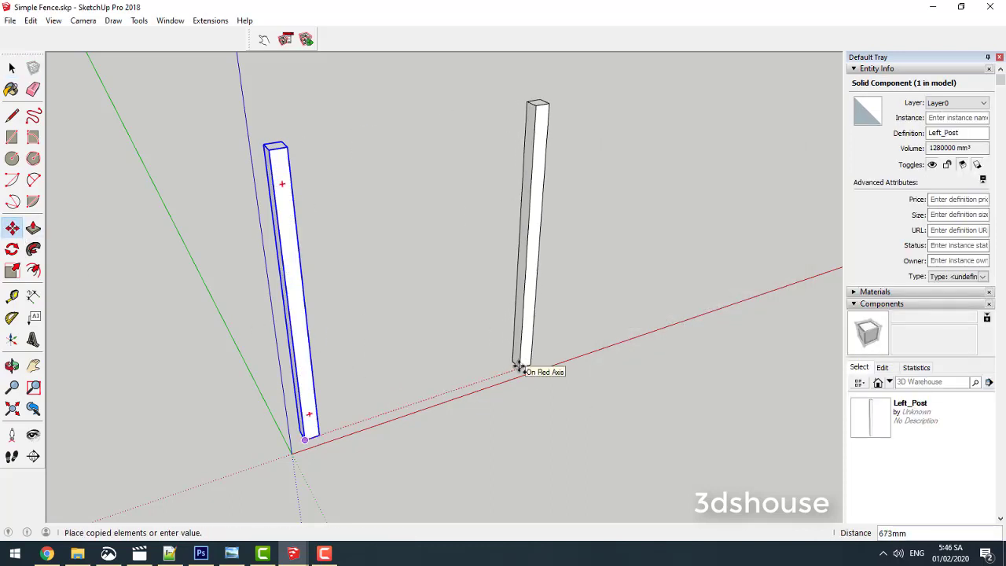
{"action": "type", "text": "600"}
{"action": "key", "text": "Return"}
{"action": "key", "text": "space"}
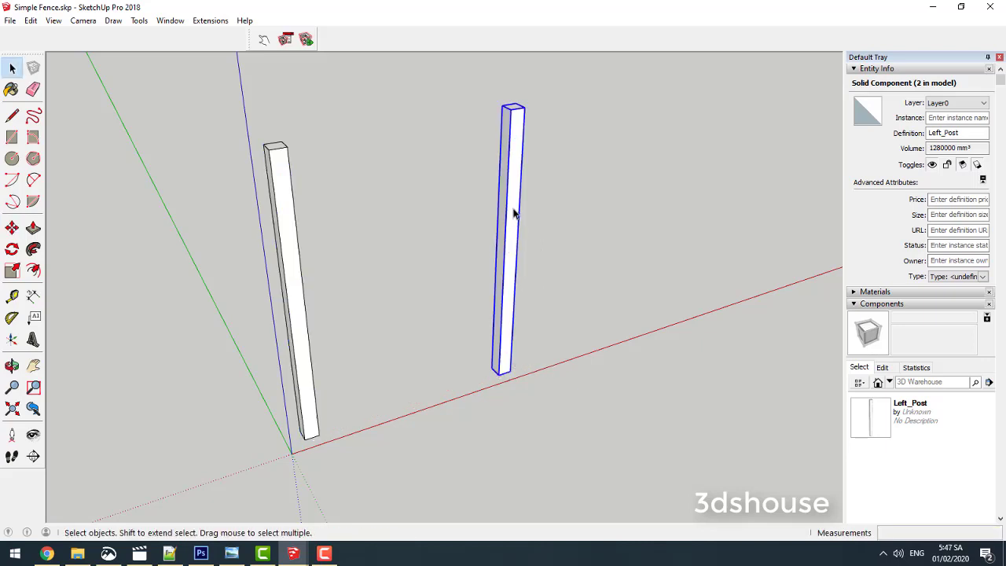
Step: Make the copied post unique and rename its definition to Right_Post
{"action": "right_click", "coordinate": [514, 212]}
{"action": "left_click", "coordinate": [556, 260]}
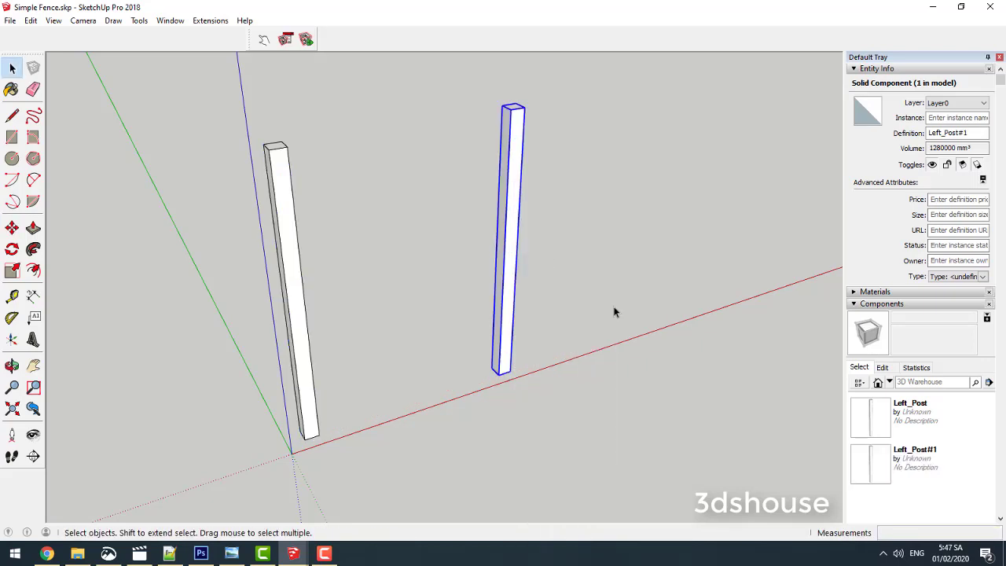
{"action": "left_click", "coordinate": [945, 132]}
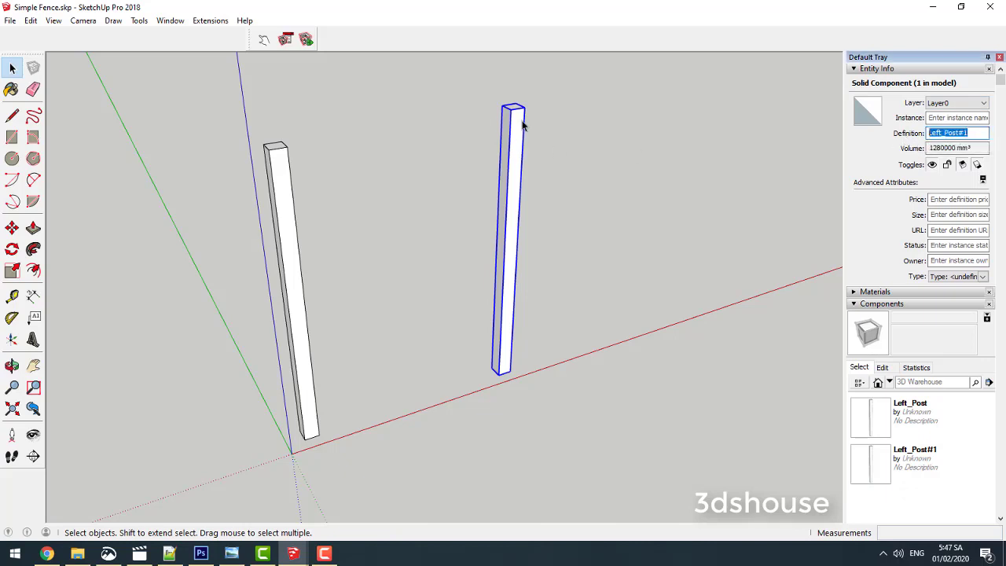
{"action": "type", "text": "Righ"}
{"action": "left_click", "coordinate": [539, 128]}
{"action": "left_click", "coordinate": [508, 168]}
{"action": "left_click", "coordinate": [139, 102]}
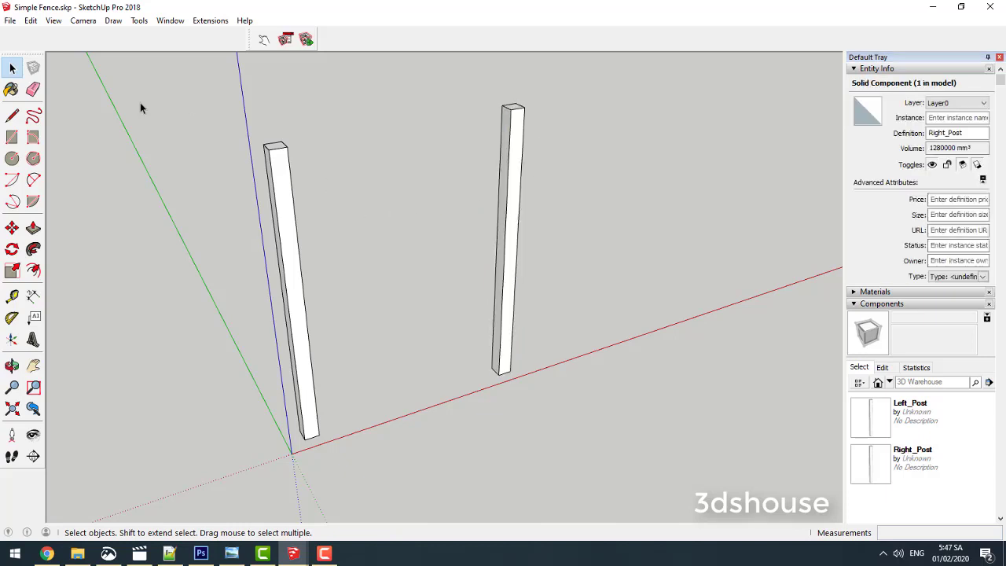
{"action": "left_click", "coordinate": [12, 137]}
{"action": "left_click", "coordinate": [319, 434]}
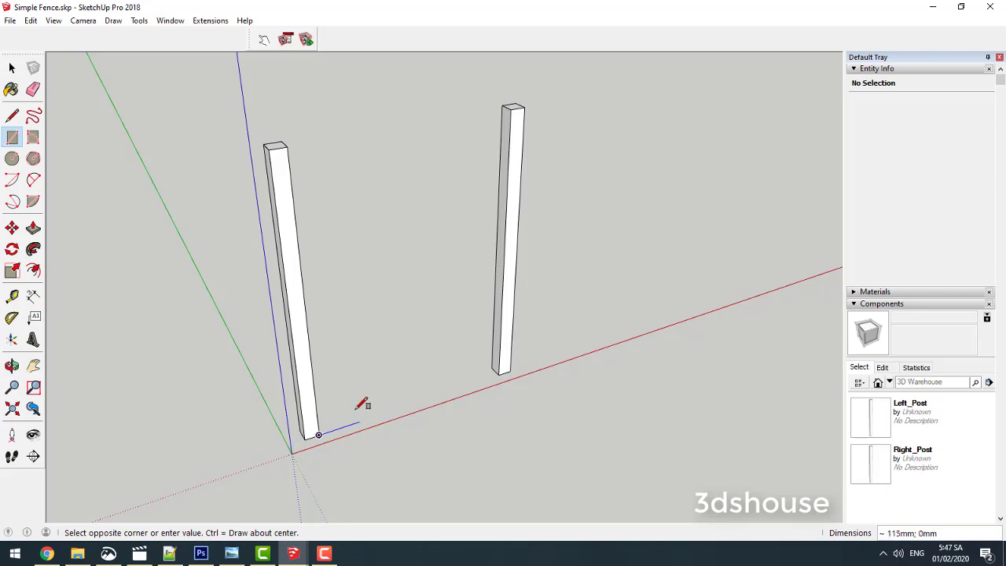
Step: Draw a 60 × 10 mm rectangle beside the left post and pull it up into a board
{"action": "scroll", "coordinate": [369, 407], "scroll_direction": "up", "scroll_amount": 2}
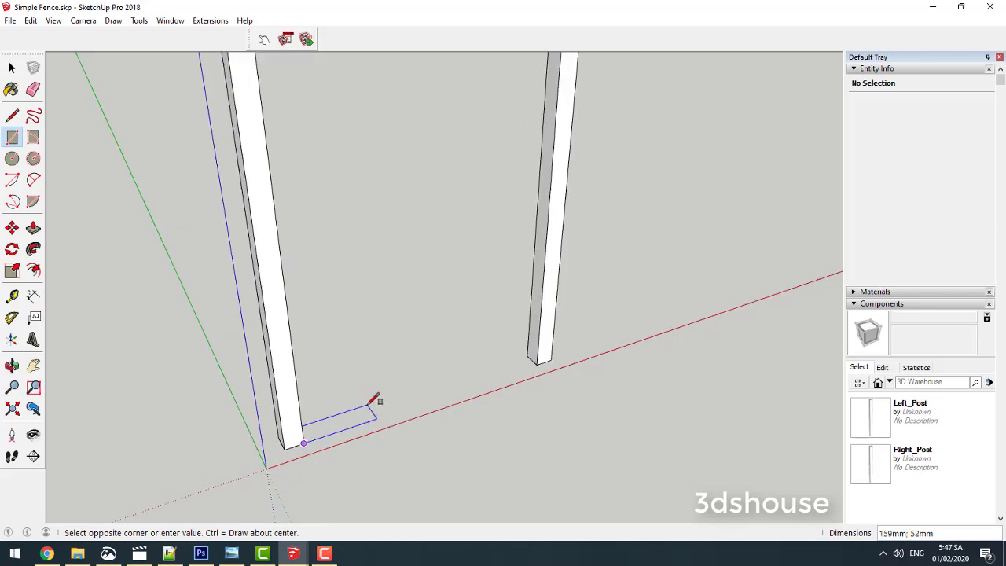
{"action": "type", "text": "6"}
{"action": "type", "text": "0;1"}
{"action": "key", "text": "Return"}
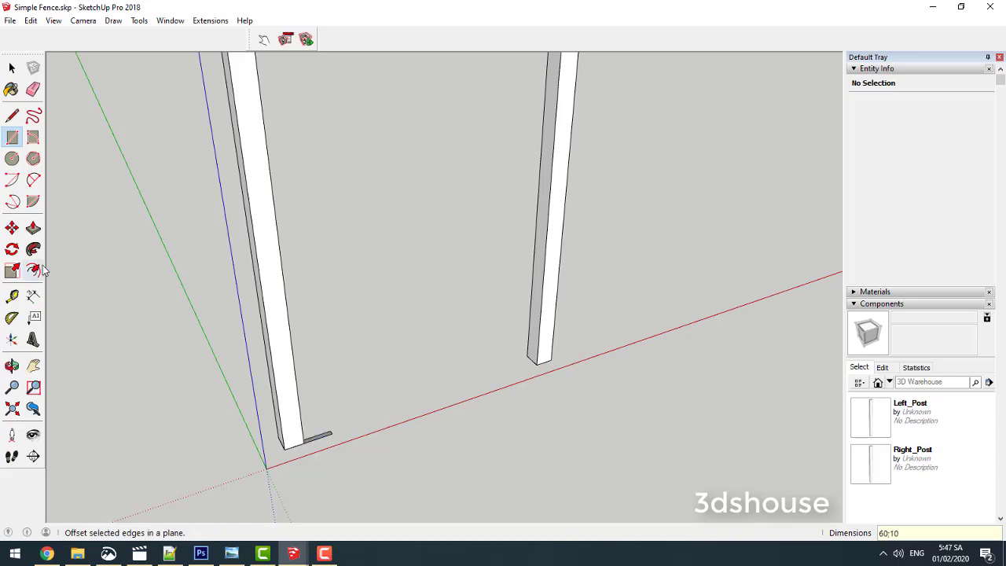
{"action": "left_click", "coordinate": [33, 228]}
{"action": "left_click", "coordinate": [315, 446]}
{"action": "scroll", "coordinate": [315, 446], "scroll_direction": "down", "scroll_amount": 3}
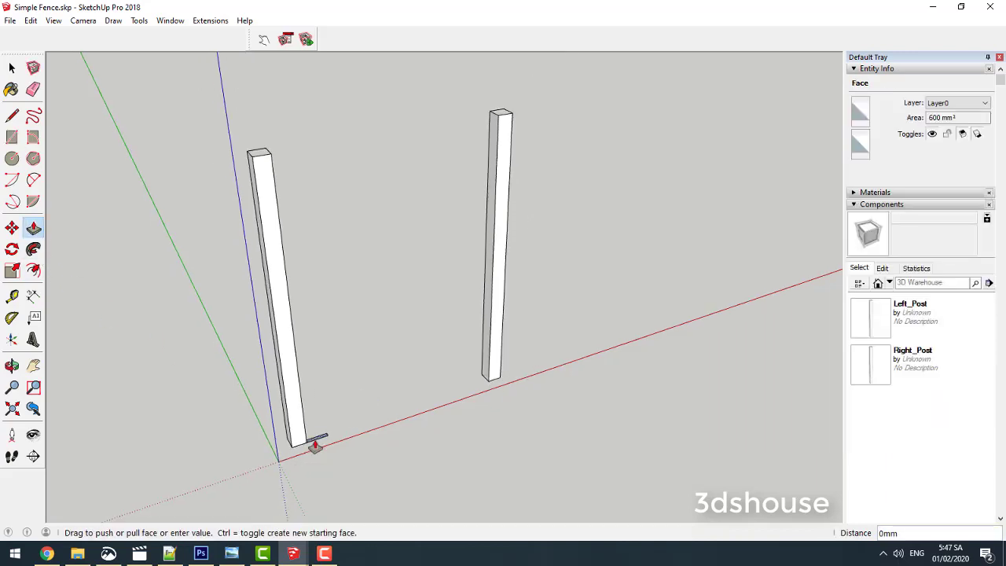
{"action": "left_click", "coordinate": [270, 156]}
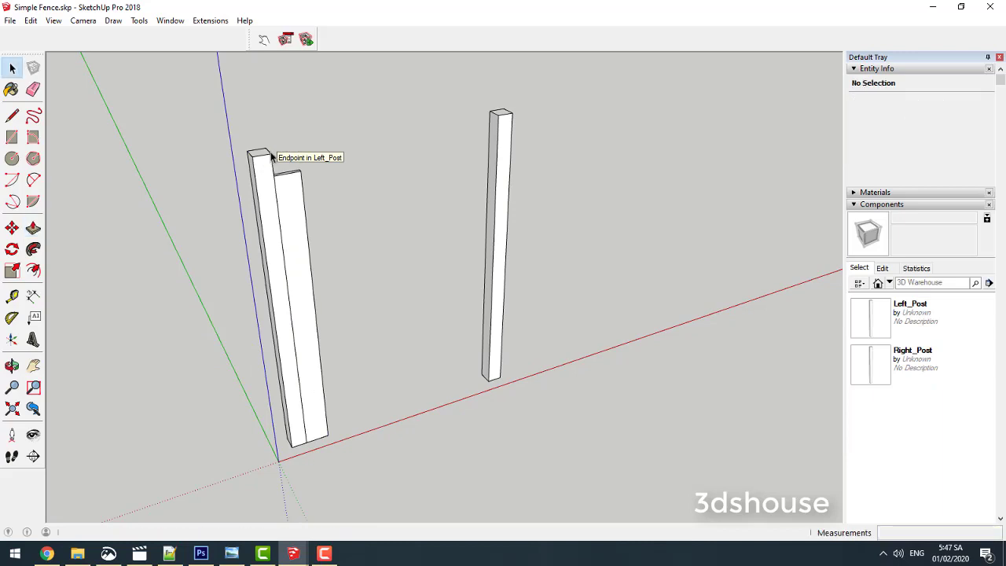
Step: Make the whole board a component named Picket
{"action": "key", "text": "space"}
{"action": "triple_click", "coordinate": [301, 236]}
{"action": "right_click", "coordinate": [300, 184]}
{"action": "left_click", "coordinate": [347, 278]}
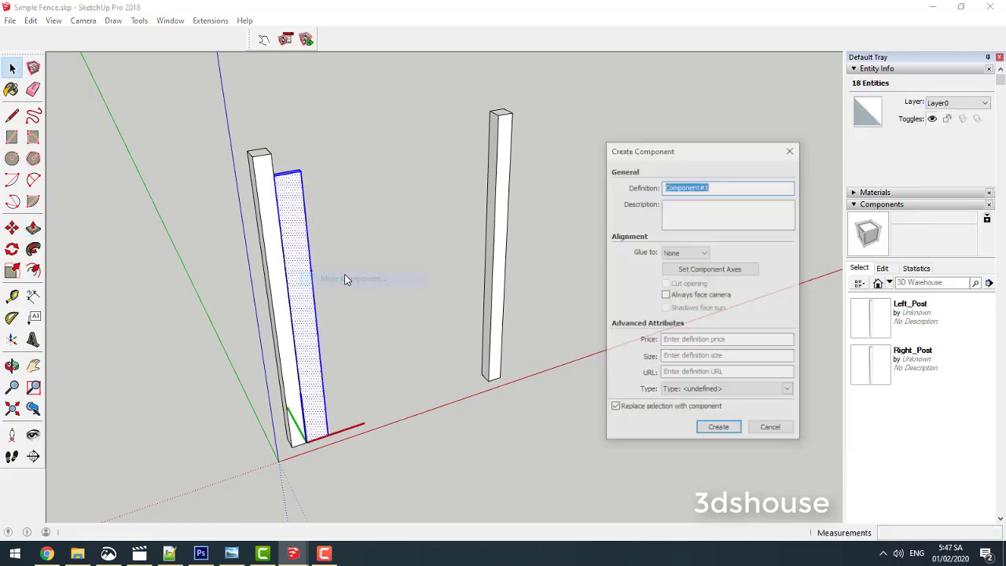
{"action": "type", "text": "Picket"}
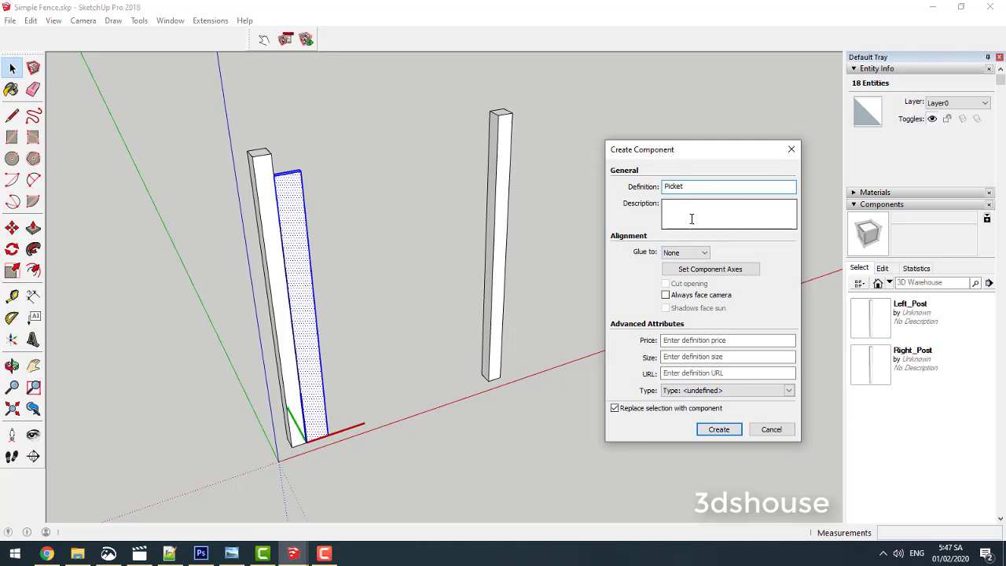
{"action": "left_click", "coordinate": [699, 431]}
{"action": "left_click", "coordinate": [12, 228]}
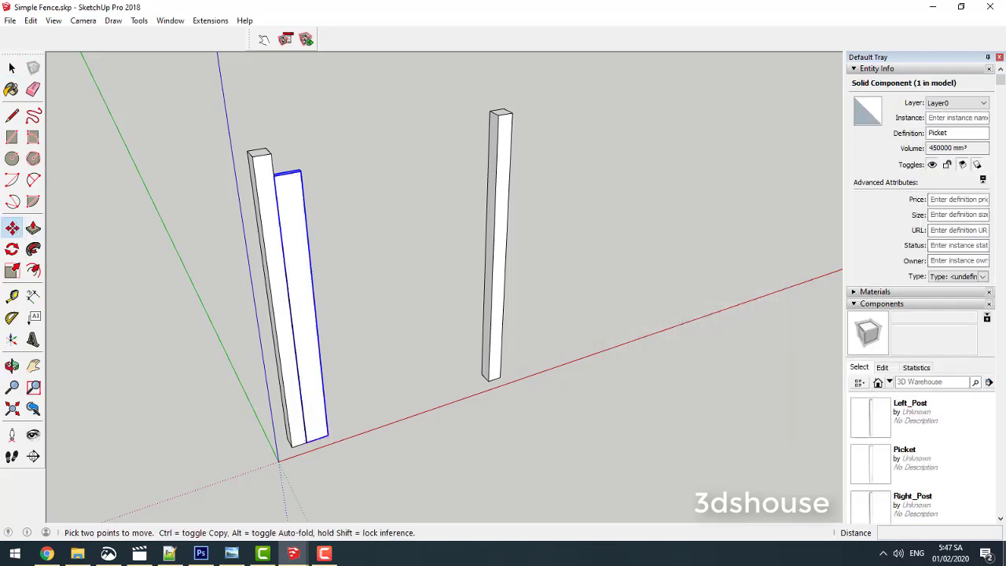
{"action": "mouse_move", "coordinate": [292, 306]}
{"action": "key", "text": "space"}
{"action": "left_click", "coordinate": [364, 240]}
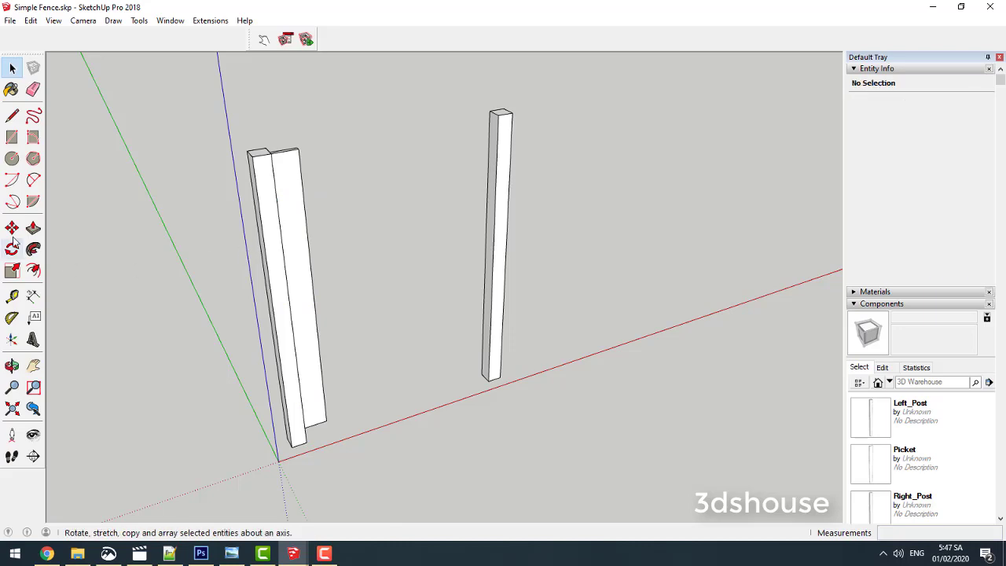
Step: Draw a 30 × 10 mm rectangle on the left post's side and extrude it to the right post
{"action": "left_click", "coordinate": [12, 137]}
{"action": "mouse_move", "coordinate": [288, 319]}
{"action": "middle_mouse_down"}
{"action": "mouse_move", "coordinate": [320, 356]}
{"action": "mouse_move", "coordinate": [440, 290]}
{"action": "mouse_move", "coordinate": [334, 328]}
{"action": "mouse_move", "coordinate": [398, 312]}
{"action": "mouse_move", "coordinate": [322, 301]}
{"action": "middle_mouse_up"}
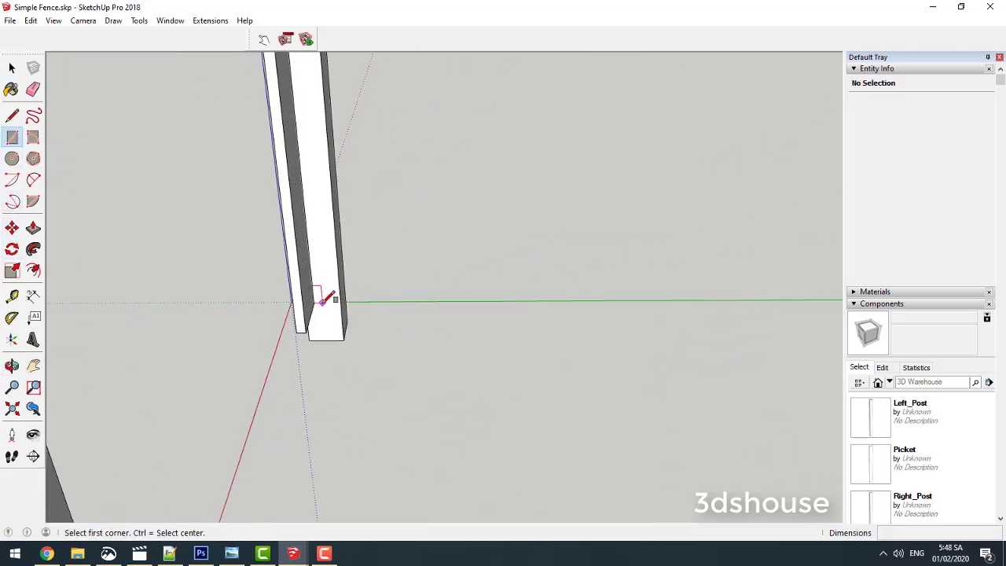
{"action": "left_click", "coordinate": [314, 303]}
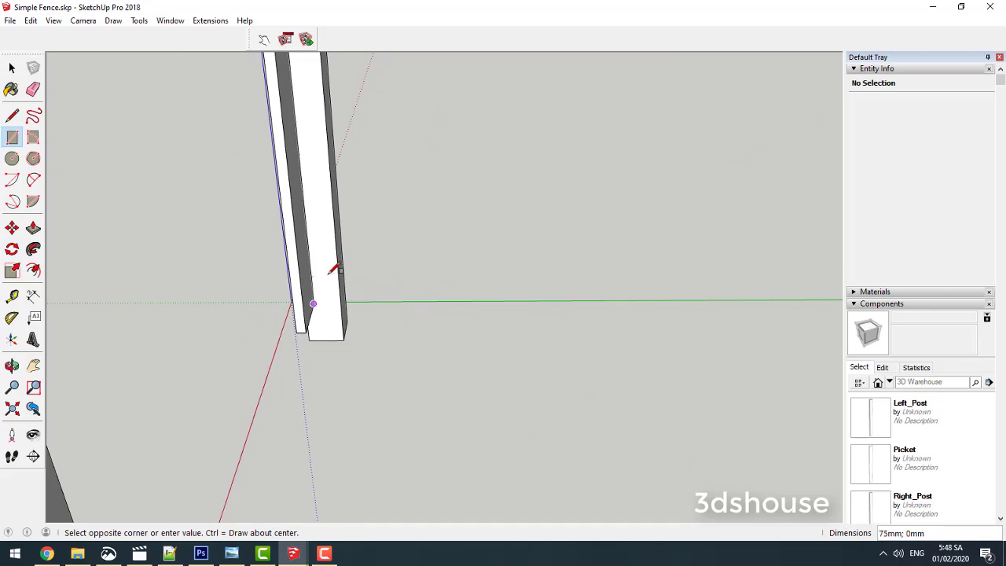
{"action": "scroll", "coordinate": [333, 270], "scroll_direction": "up", "scroll_amount": 1}
{"action": "scroll", "coordinate": [325, 285], "scroll_direction": "up", "scroll_amount": 2}
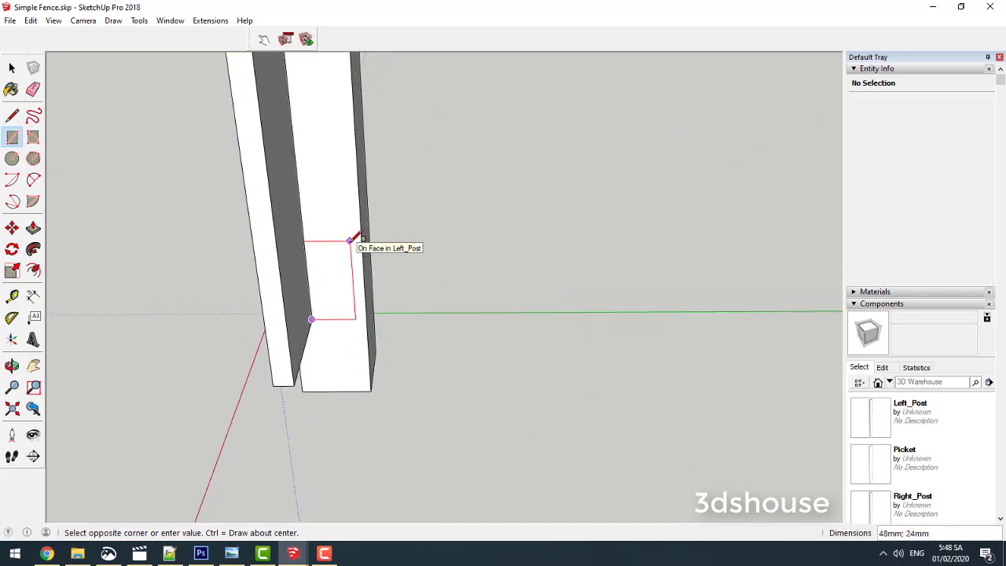
{"action": "type", "text": "30;10"}
{"action": "key", "text": "Return"}
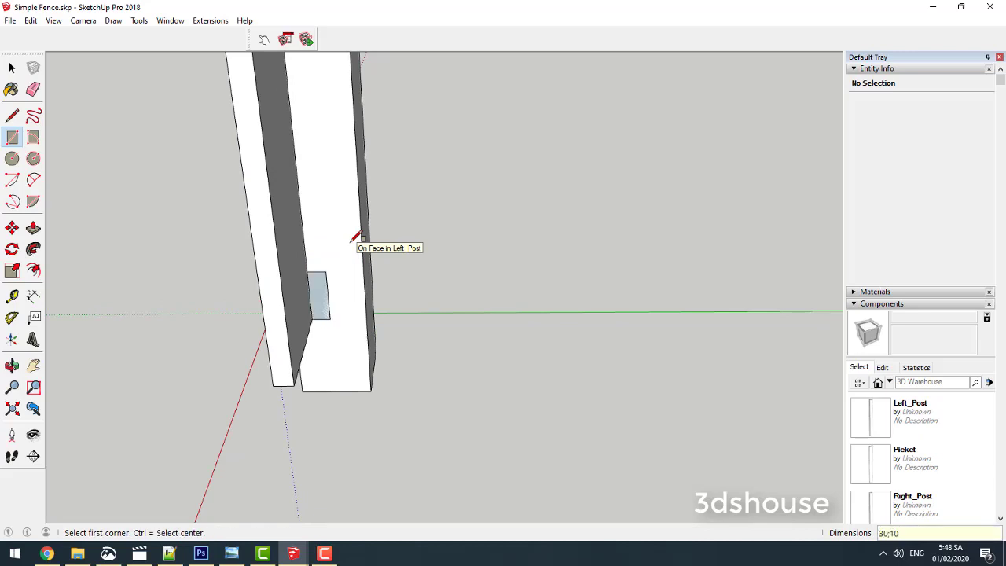
{"action": "left_click", "coordinate": [33, 227]}
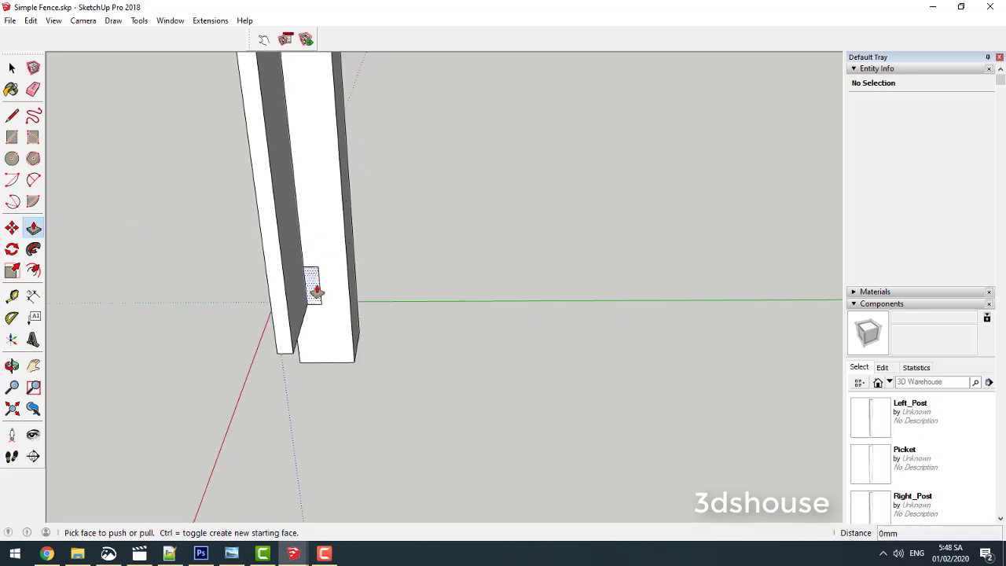
{"action": "left_click", "coordinate": [317, 289]}
{"action": "mouse_move", "coordinate": [276, 348]}
{"action": "middle_mouse_down"}
{"action": "mouse_move", "coordinate": [283, 332]}
{"action": "mouse_move", "coordinate": [22, 393]}
{"action": "mouse_move", "coordinate": [575, 355]}
{"action": "mouse_move", "coordinate": [676, 393]}
{"action": "mouse_move", "coordinate": [770, 328]}
{"action": "mouse_move", "coordinate": [665, 309]}
{"action": "mouse_move", "coordinate": [530, 315]}
{"action": "mouse_move", "coordinate": [539, 362]}
{"action": "middle_mouse_up"}
{"action": "left_click", "coordinate": [77, 386]}
Step: Make the rail geometry a component named Rail
{"action": "key", "text": "space"}
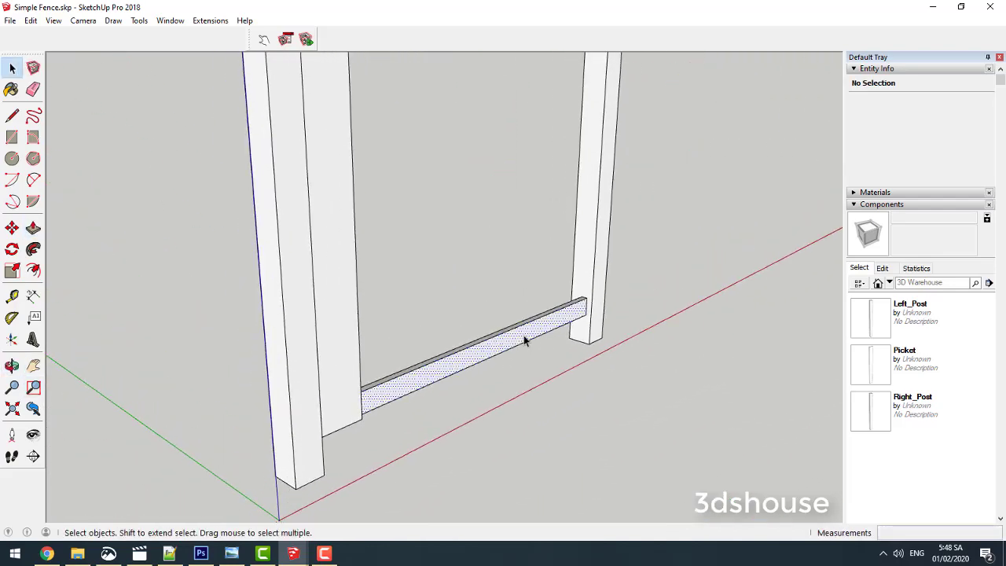
{"action": "triple_click", "coordinate": [513, 343]}
{"action": "right_click", "coordinate": [505, 344]}
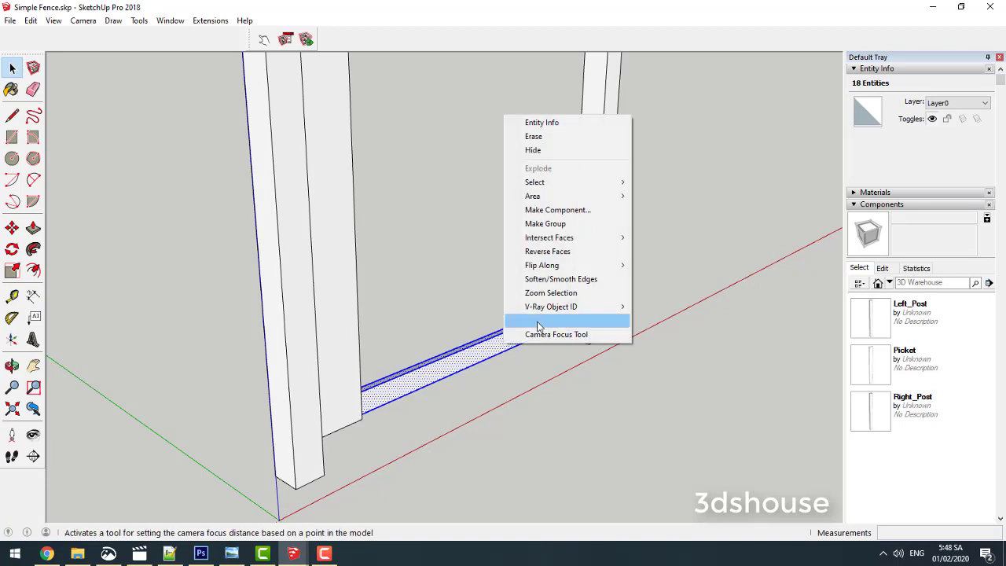
{"action": "left_click", "coordinate": [569, 217]}
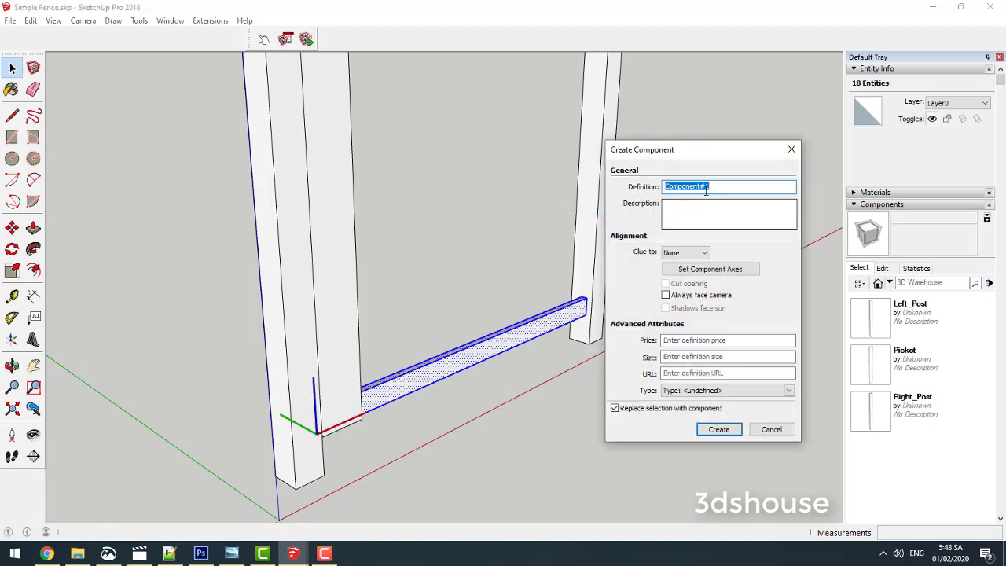
{"action": "type", "text": "Rail"}
{"action": "left_click", "coordinate": [719, 432]}
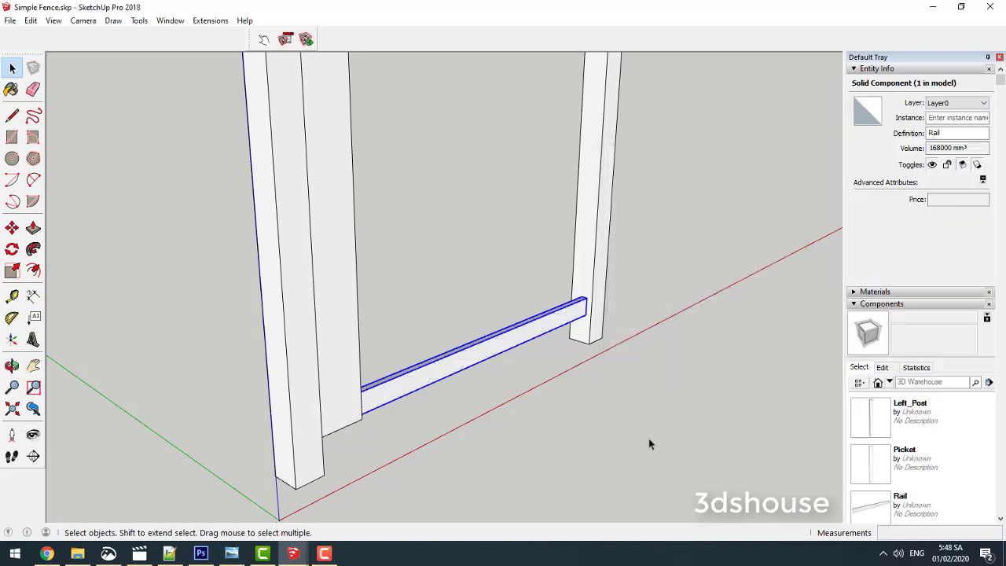
{"action": "mouse_move", "coordinate": [649, 438]}
{"action": "middle_mouse_down"}
{"action": "mouse_move", "coordinate": [602, 404]}
{"action": "mouse_move", "coordinate": [495, 402]}
{"action": "middle_mouse_up"}
Step: Box-select both posts, the picket and the rail, and make them a component named Fence
{"action": "left_click", "coordinate": [519, 377]}
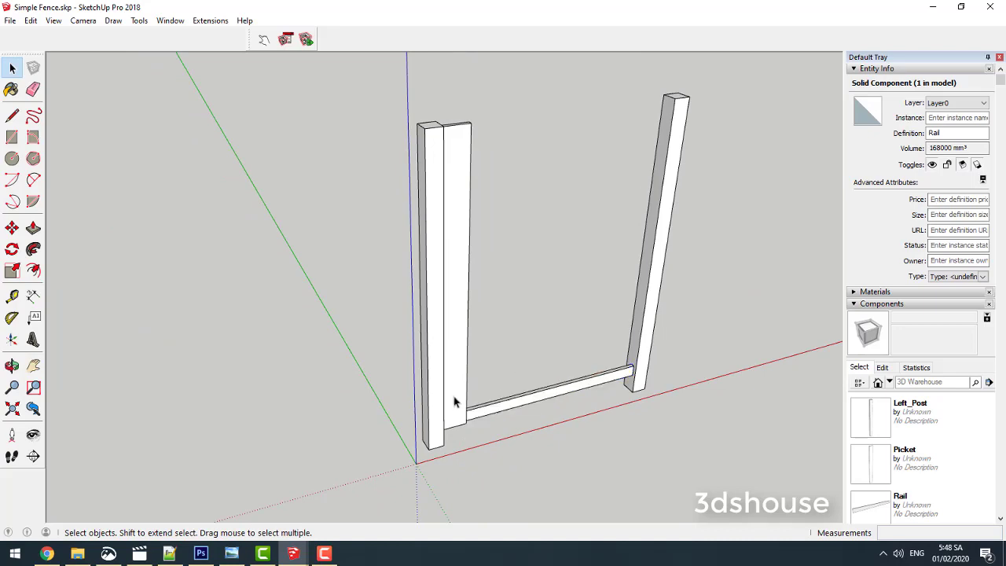
{"action": "left_click", "coordinate": [598, 384]}
{"action": "left_click", "coordinate": [637, 391]}
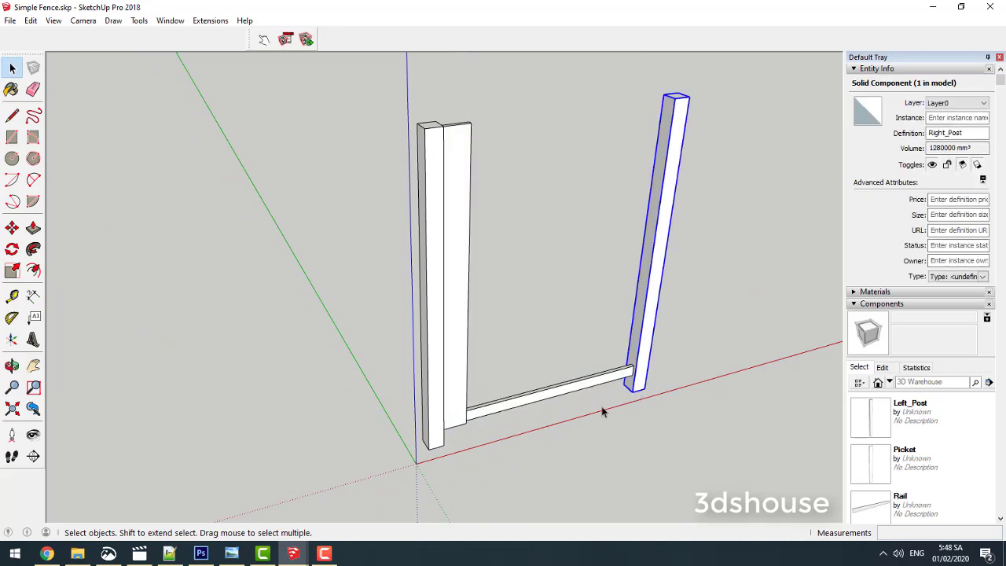
{"action": "mouse_move", "coordinate": [602, 410]}
{"action": "middle_mouse_down"}
{"action": "mouse_move", "coordinate": [644, 317]}
{"action": "mouse_move", "coordinate": [589, 375]}
{"action": "mouse_move", "coordinate": [204, 433]}
{"action": "middle_mouse_up"}
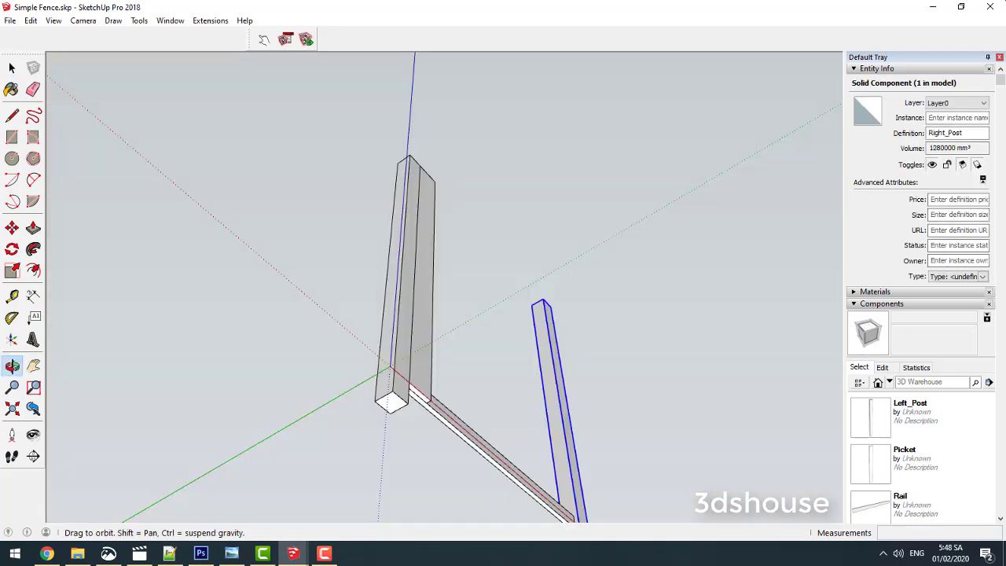
{"action": "mouse_move", "coordinate": [815, 45]}
{"action": "middle_mouse_down"}
{"action": "mouse_move", "coordinate": [353, 346]}
{"action": "mouse_move", "coordinate": [478, 354]}
{"action": "mouse_move", "coordinate": [453, 325]}
{"action": "mouse_move", "coordinate": [566, 323]}
{"action": "mouse_move", "coordinate": [460, 354]}
{"action": "mouse_move", "coordinate": [697, 355]}
{"action": "mouse_move", "coordinate": [629, 294]}
{"action": "middle_mouse_up"}
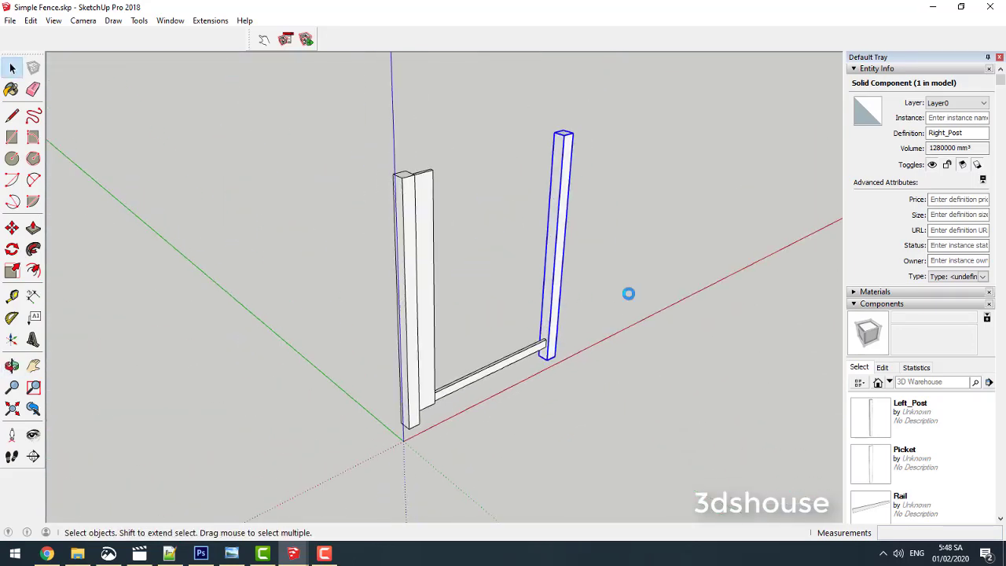
{"action": "left_click_drag", "start_coordinate": [656, 462], "coordinate": [286, 115]}
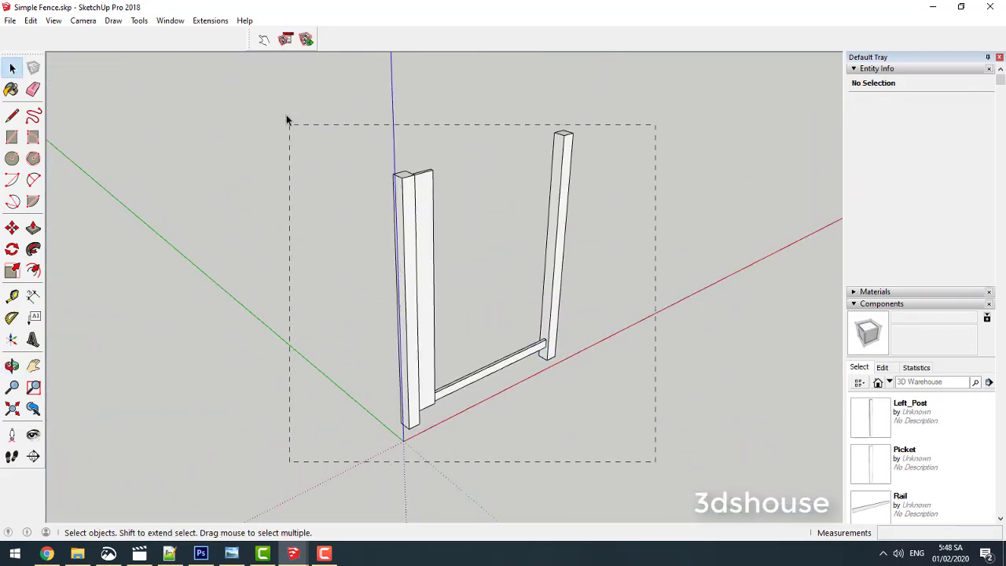
{"action": "right_click", "coordinate": [416, 191]}
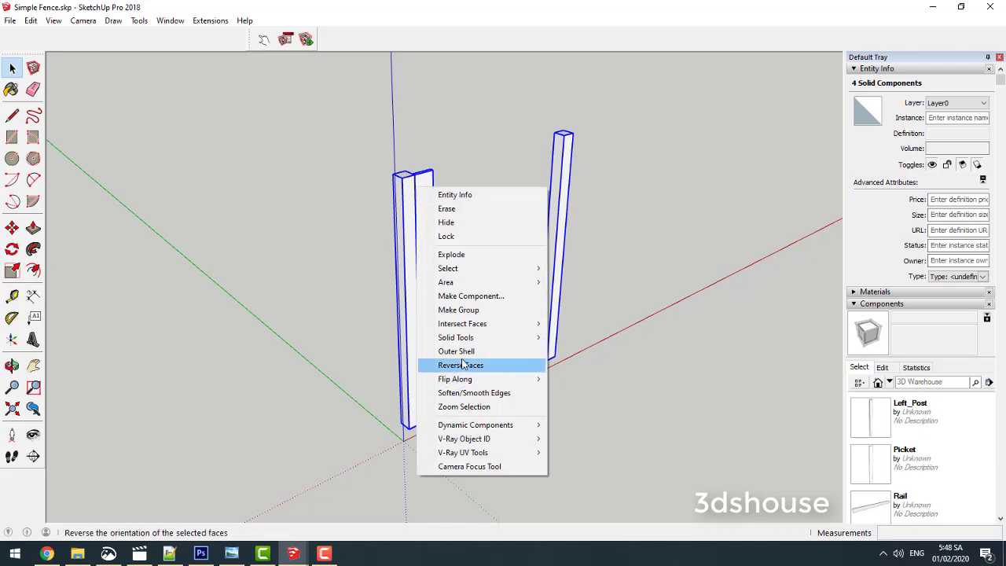
{"action": "left_click", "coordinate": [472, 296]}
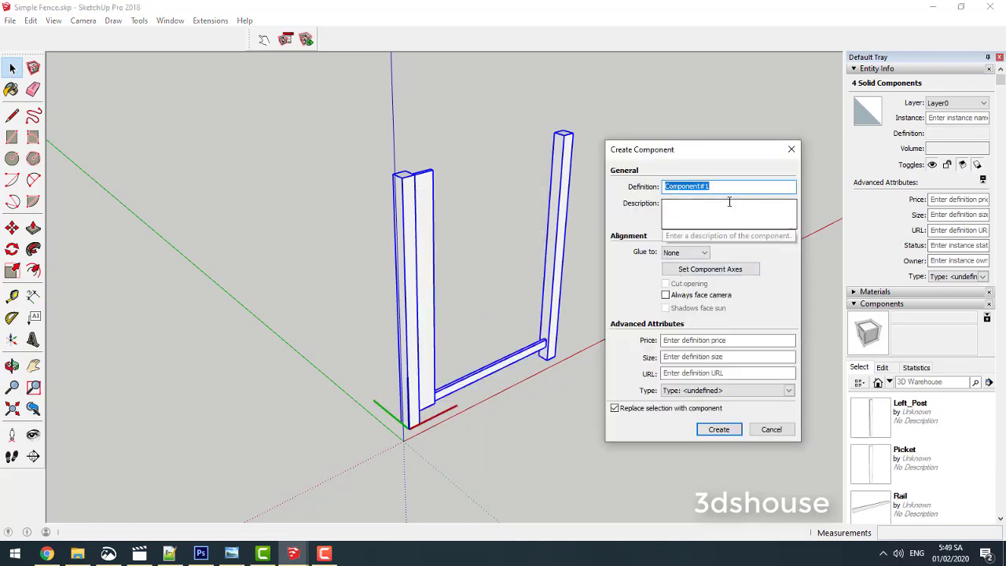
{"action": "type", "text": "Fence"}
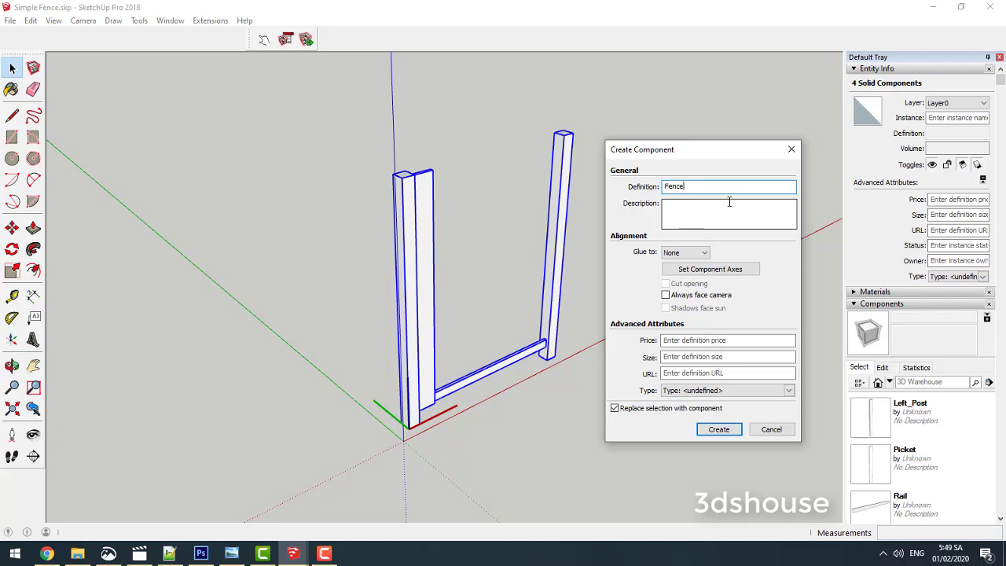
{"action": "left_click", "coordinate": [718, 429]}
Step: In Component Attributes, add all Size attributes (LenX 64, LenY 4, LenZ 80 cm) to Fence
{"action": "scroll", "coordinate": [443, 358], "scroll_direction": "up", "scroll_amount": 2}
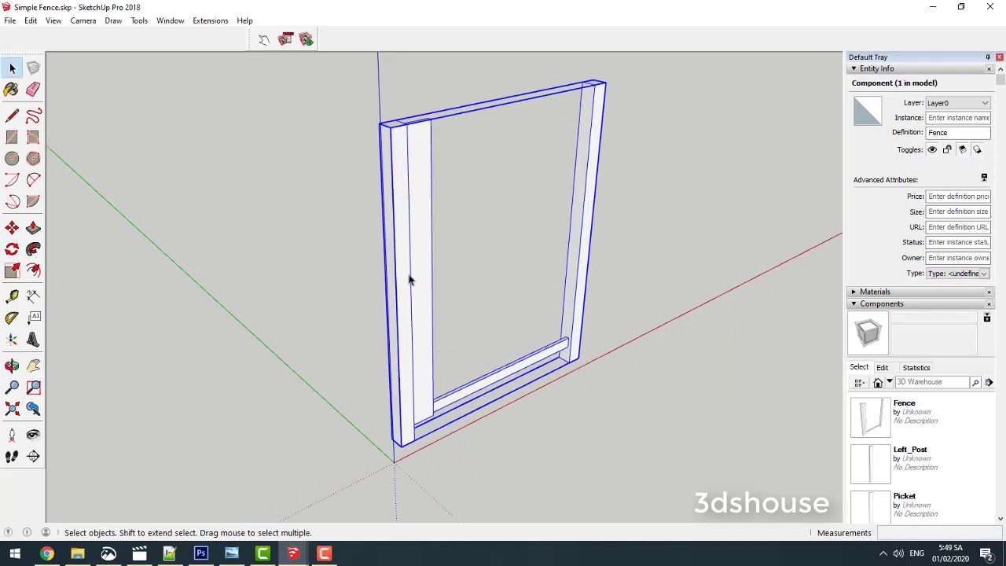
{"action": "right_click", "coordinate": [411, 279]}
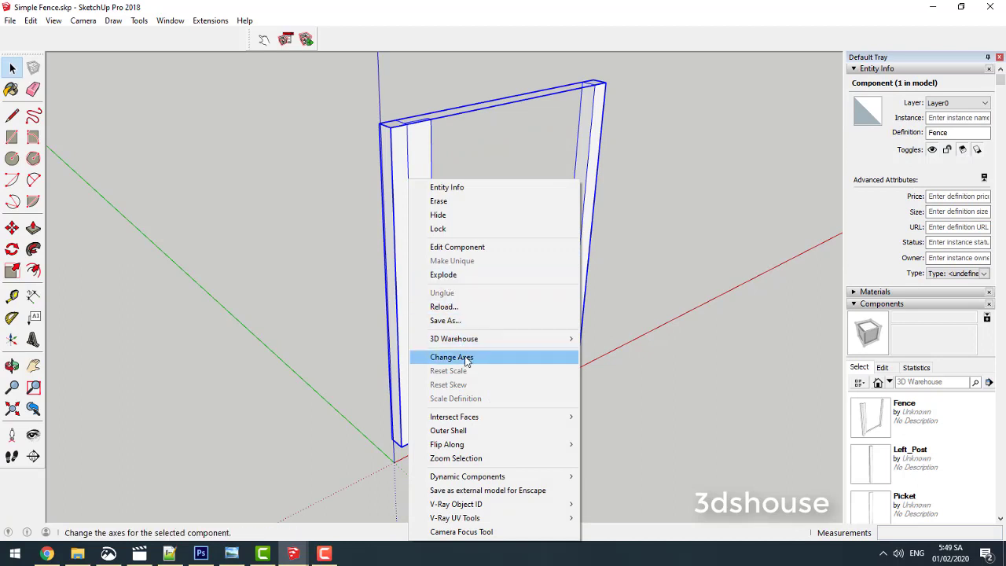
{"action": "left_click", "coordinate": [452, 356]}
{"action": "key", "text": "Escape"}
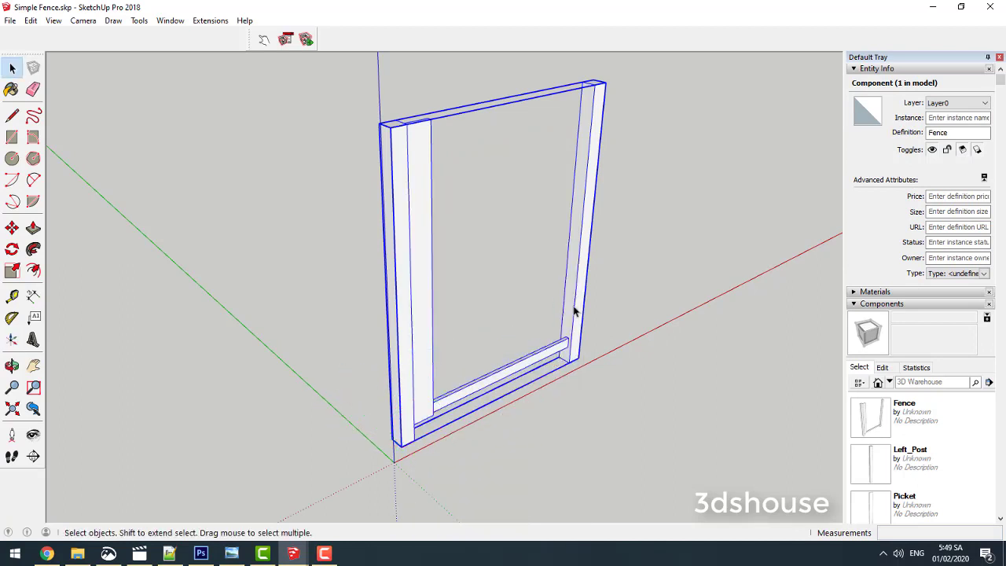
{"action": "left_click", "coordinate": [305, 40]}
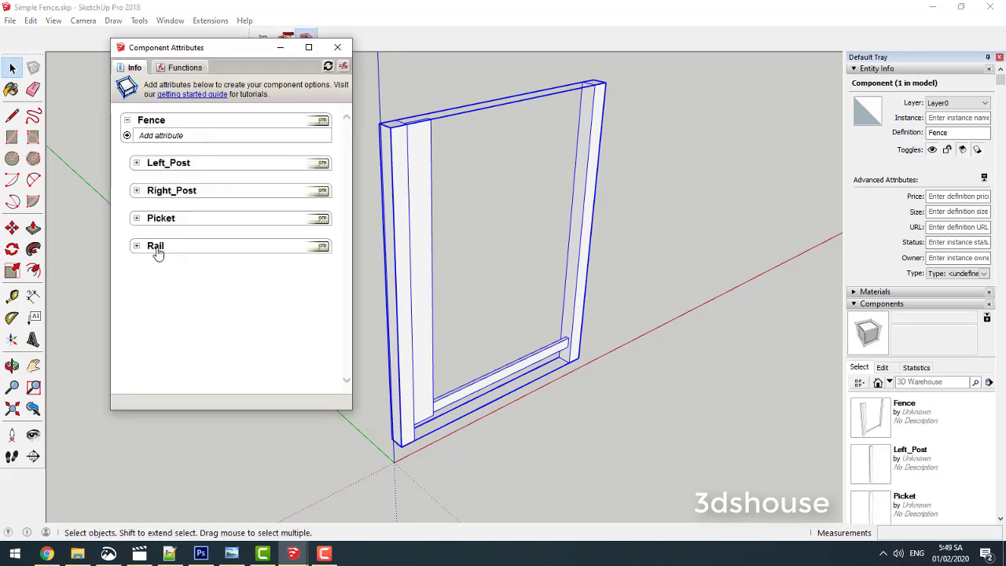
{"action": "left_click", "coordinate": [126, 135]}
{"action": "left_click", "coordinate": [259, 233]}
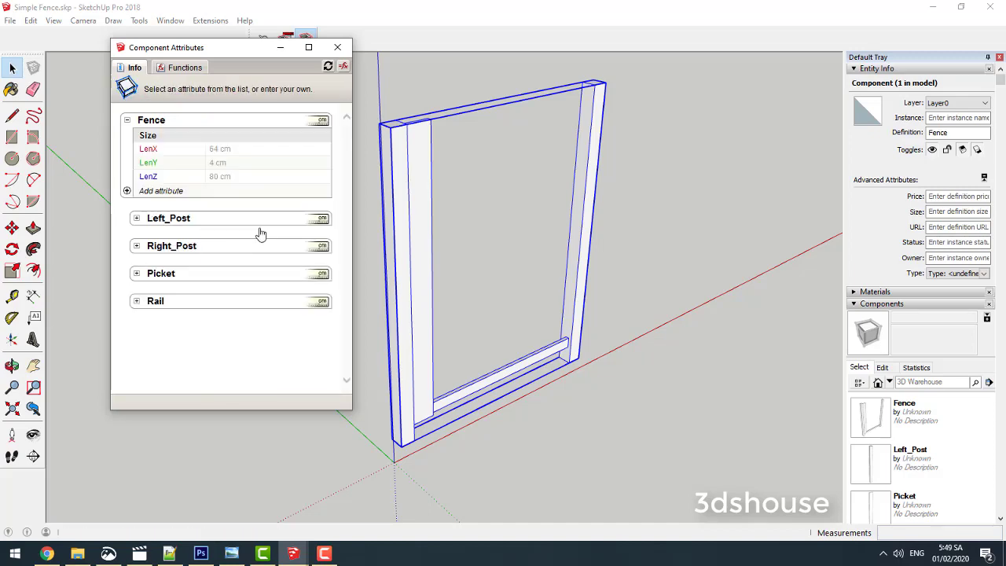
{"action": "middle_click_drag", "start_coordinate": [422, 341], "coordinate": [569, 381]}
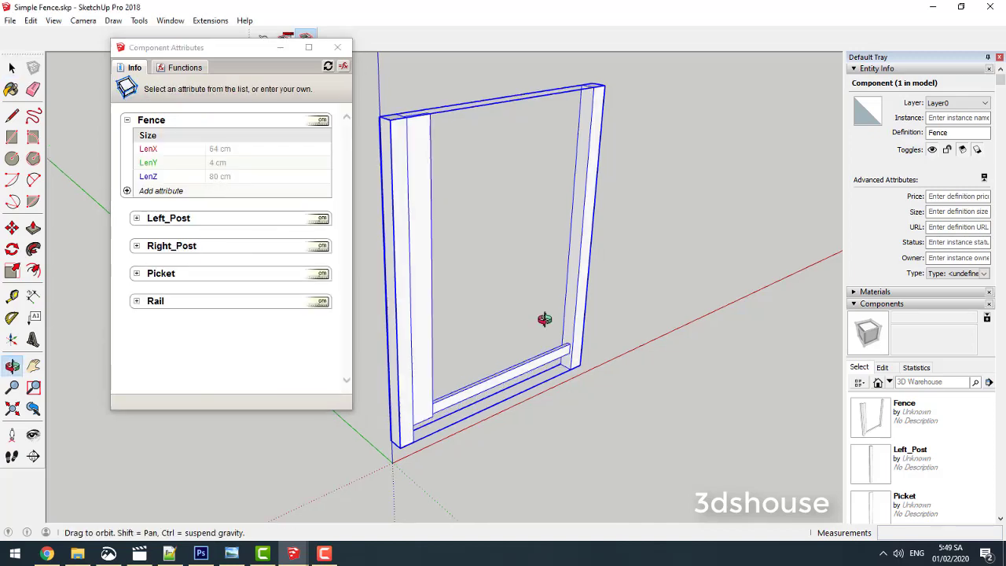
{"action": "mouse_move", "coordinate": [438, 285]}
{"action": "middle_mouse_down"}
{"action": "mouse_move", "coordinate": [427, 332]}
{"action": "mouse_move", "coordinate": [397, 364]}
{"action": "mouse_move", "coordinate": [424, 343]}
{"action": "mouse_move", "coordinate": [437, 270]}
{"action": "middle_mouse_up"}
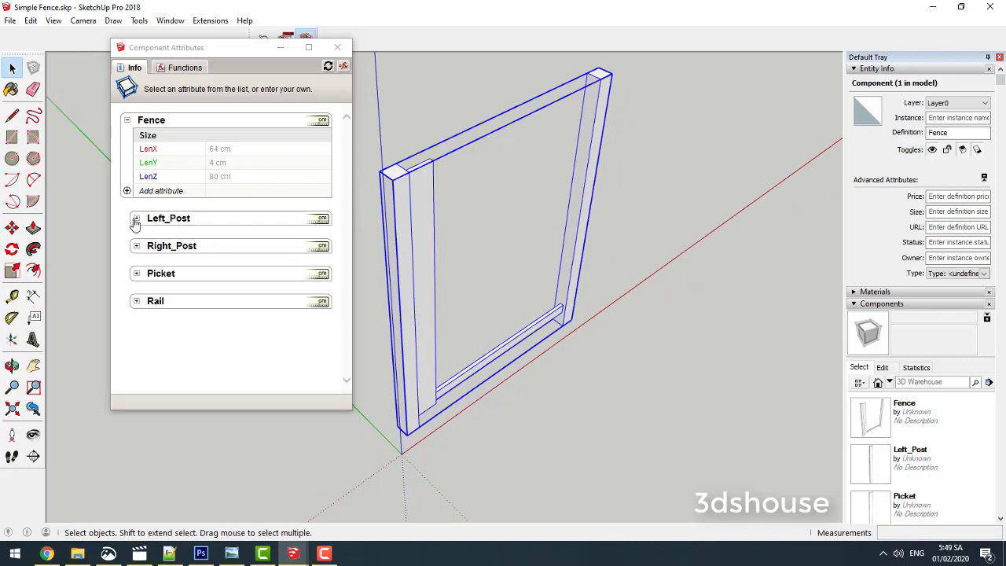
Step: Expand the Left_Post, Right_Post, Picket and Rail sections in Component Attributes
{"action": "left_click", "coordinate": [136, 218]}
{"action": "left_click", "coordinate": [136, 261]}
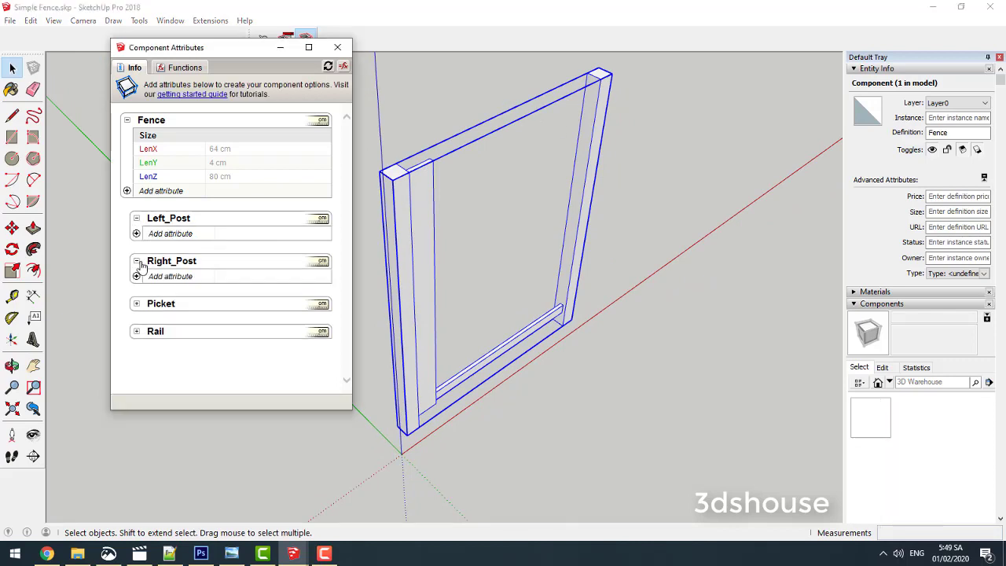
{"action": "left_click", "coordinate": [137, 303]}
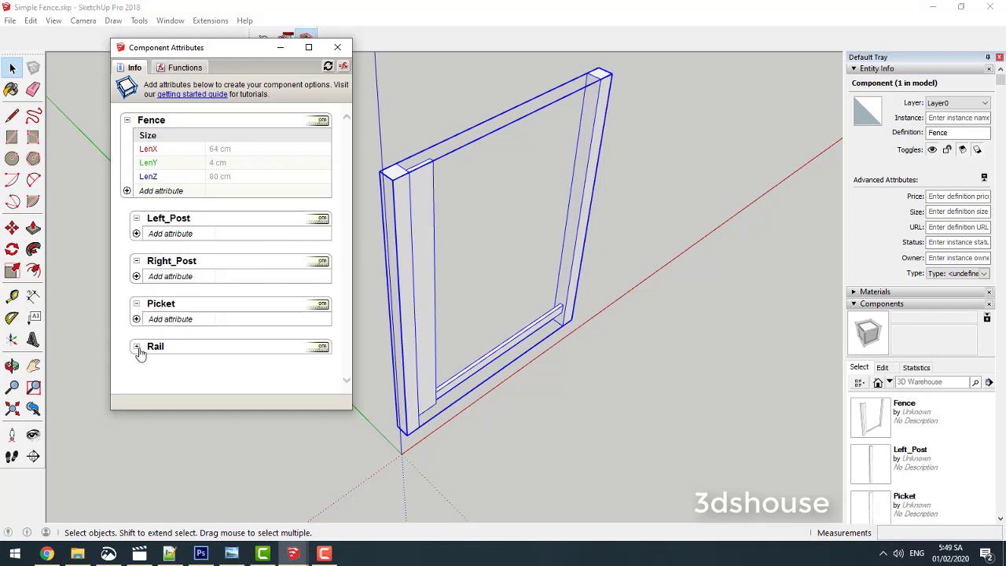
{"action": "left_click", "coordinate": [137, 346]}
{"action": "scroll", "coordinate": [233, 353], "scroll_direction": "down", "scroll_amount": 1}
{"action": "scroll", "coordinate": [234, 353], "scroll_direction": "up", "scroll_amount": 1}
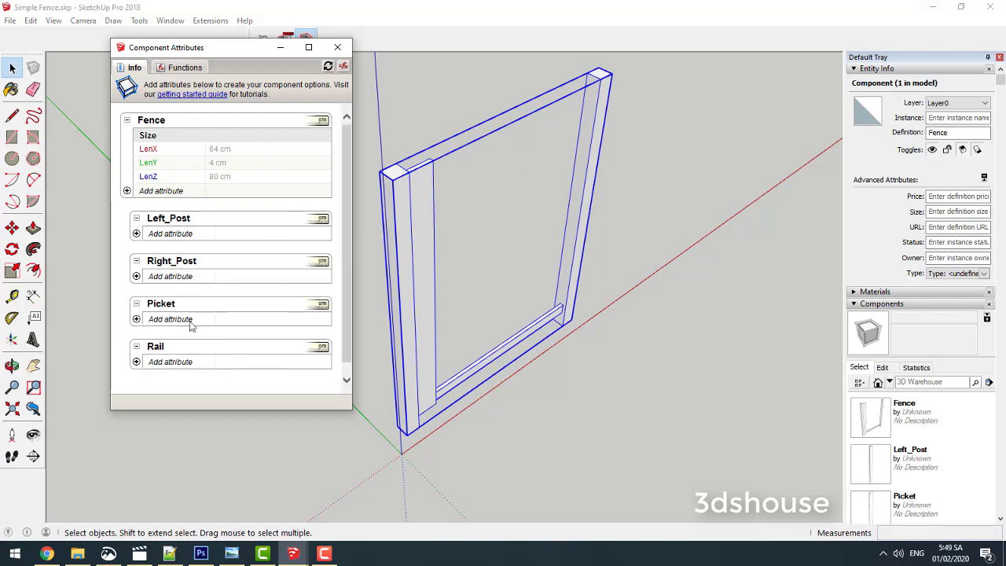
Step: Add all Size attributes to Left_Post and Right_Post
{"action": "left_click", "coordinate": [137, 234]}
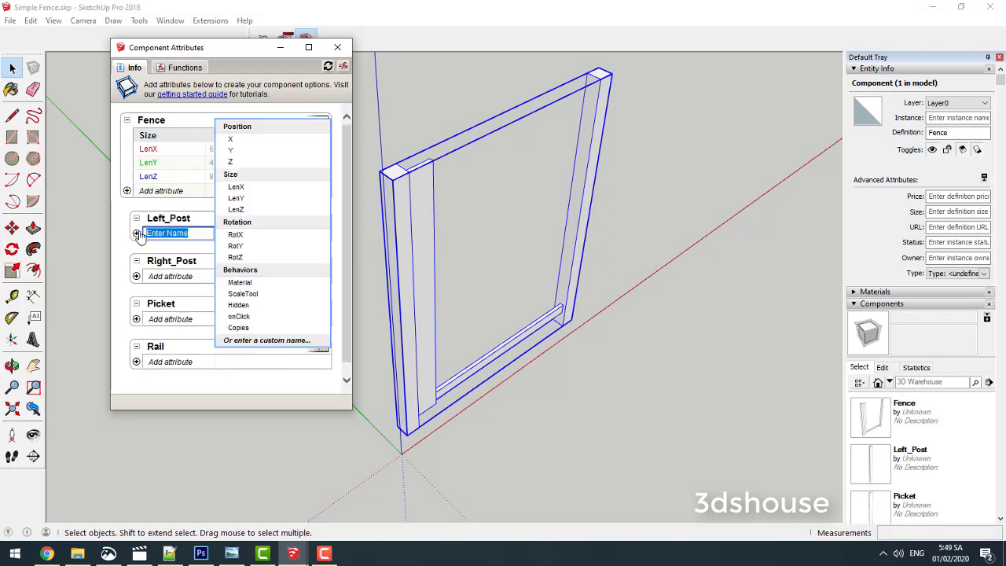
{"action": "left_click", "coordinate": [256, 180]}
{"action": "scroll", "coordinate": [246, 214], "scroll_direction": "down", "scroll_amount": 1}
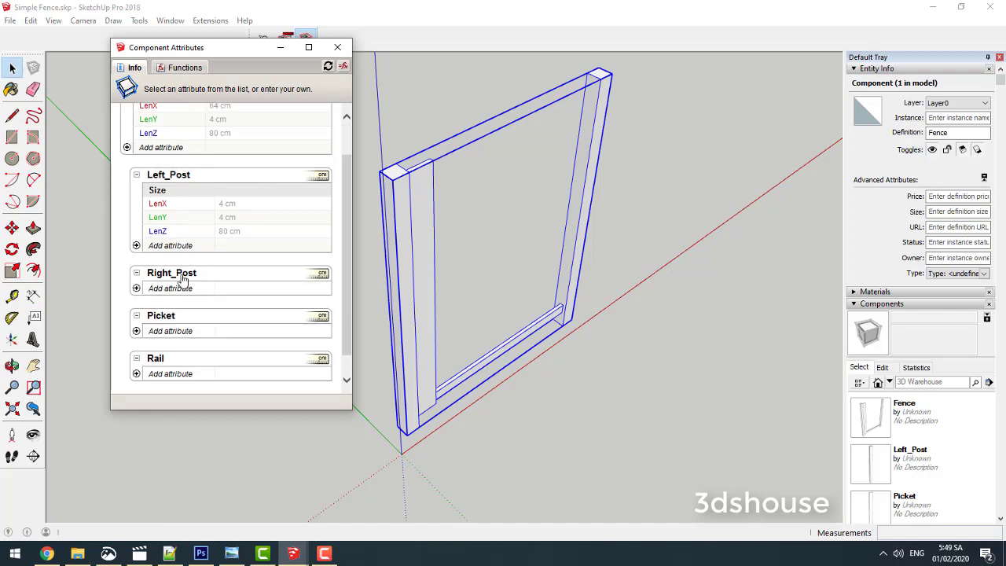
{"action": "left_click", "coordinate": [137, 289]}
{"action": "left_click", "coordinate": [253, 179]}
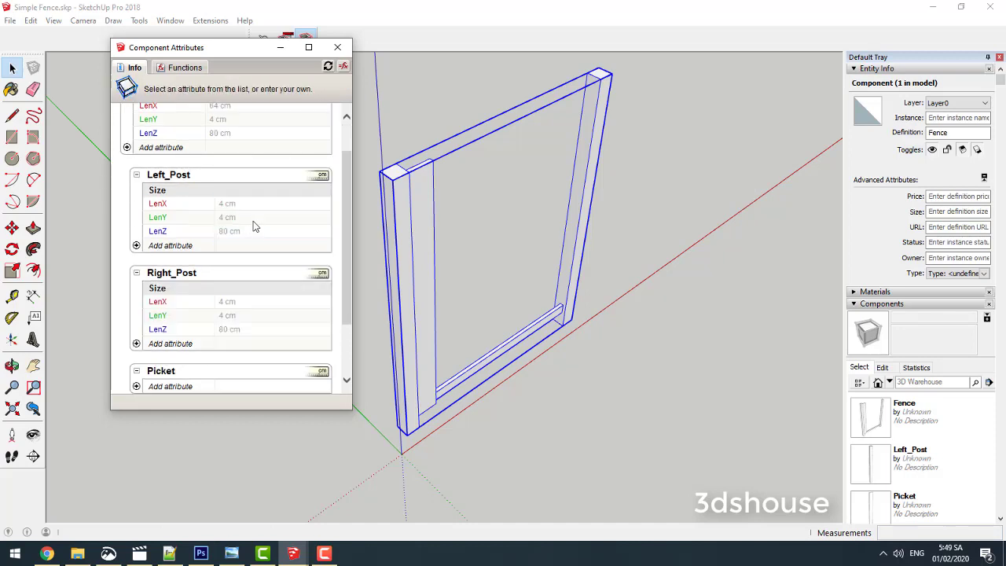
{"action": "scroll", "coordinate": [254, 236], "scroll_direction": "down", "scroll_amount": 2}
Step: Add all Size attributes to Picket and Rail
{"action": "left_click", "coordinate": [137, 306]}
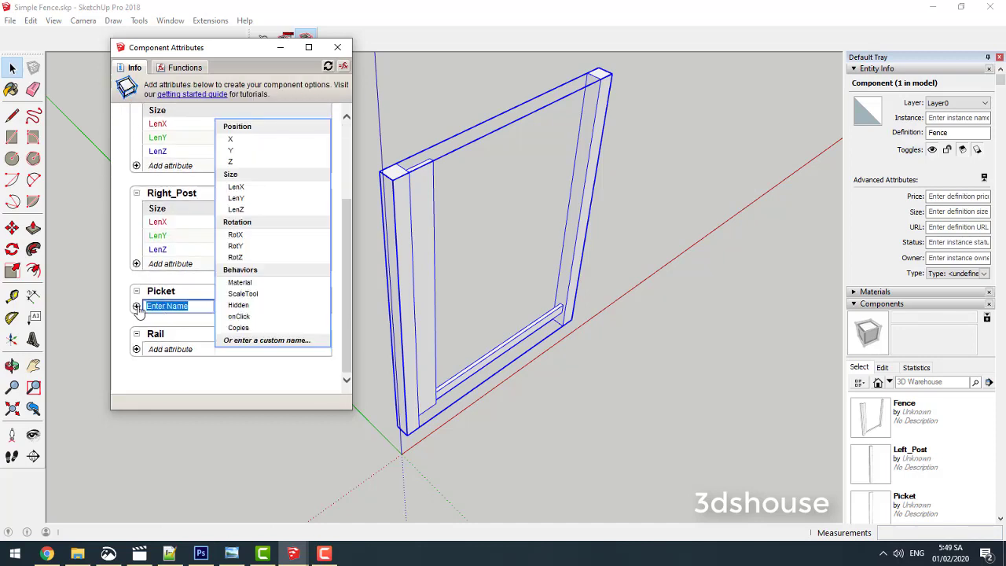
{"action": "left_click", "coordinate": [253, 211]}
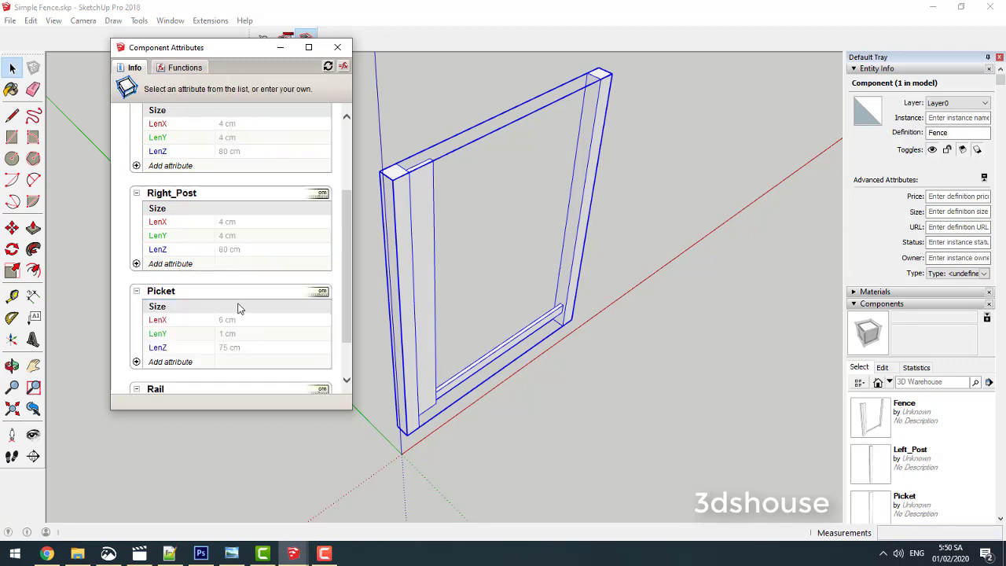
{"action": "scroll", "coordinate": [220, 253], "scroll_direction": "down", "scroll_amount": 1}
{"action": "left_click", "coordinate": [135, 348]}
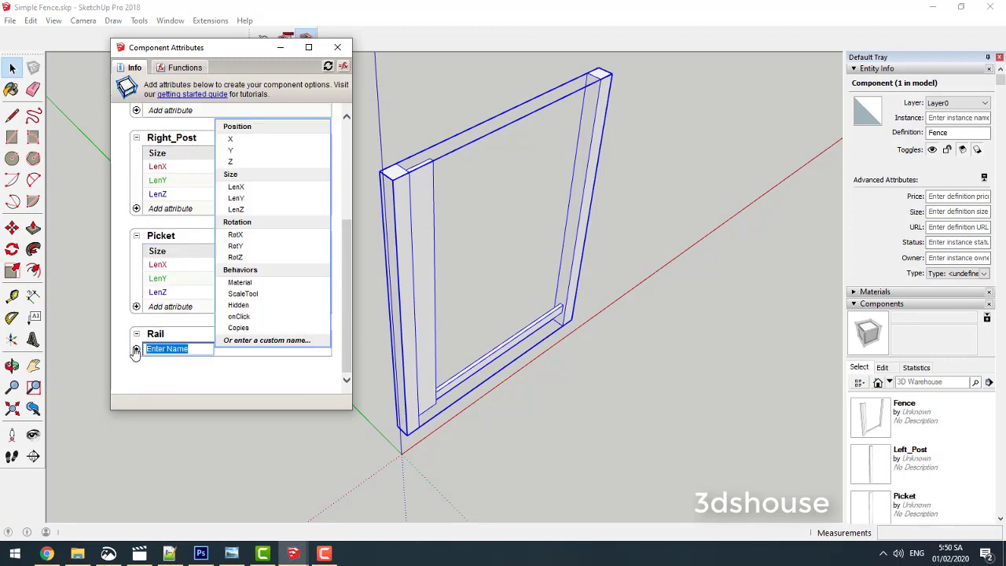
{"action": "left_click", "coordinate": [253, 225]}
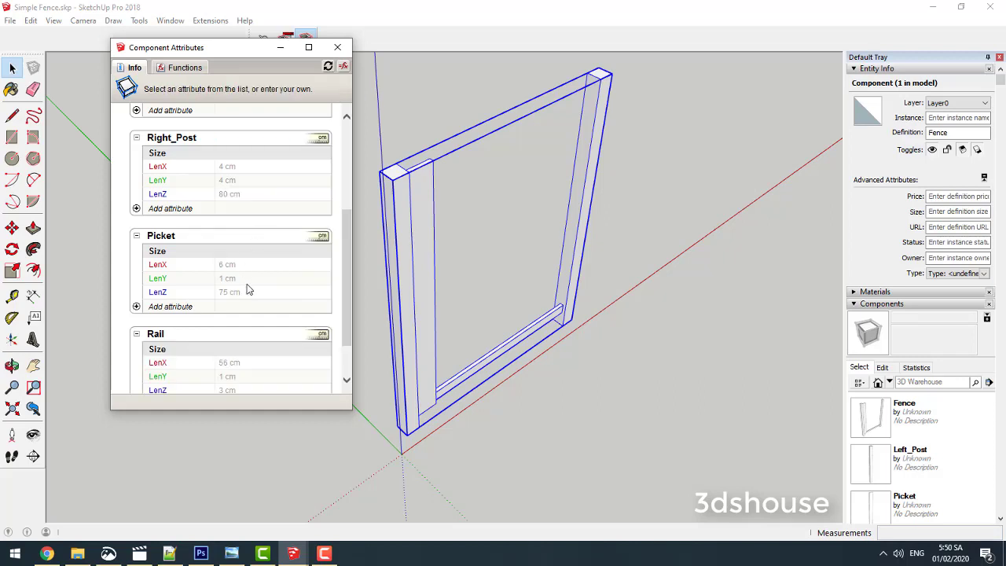
{"action": "scroll", "coordinate": [248, 314], "scroll_direction": "down", "scroll_amount": 1}
Step: Scroll through the attribute list to review each part's sizes, e.g. Rail 56 × 1 × 3 cm
{"action": "scroll", "coordinate": [205, 214], "scroll_direction": "up", "scroll_amount": 2}
{"action": "scroll", "coordinate": [206, 215], "scroll_direction": "up", "scroll_amount": 2}
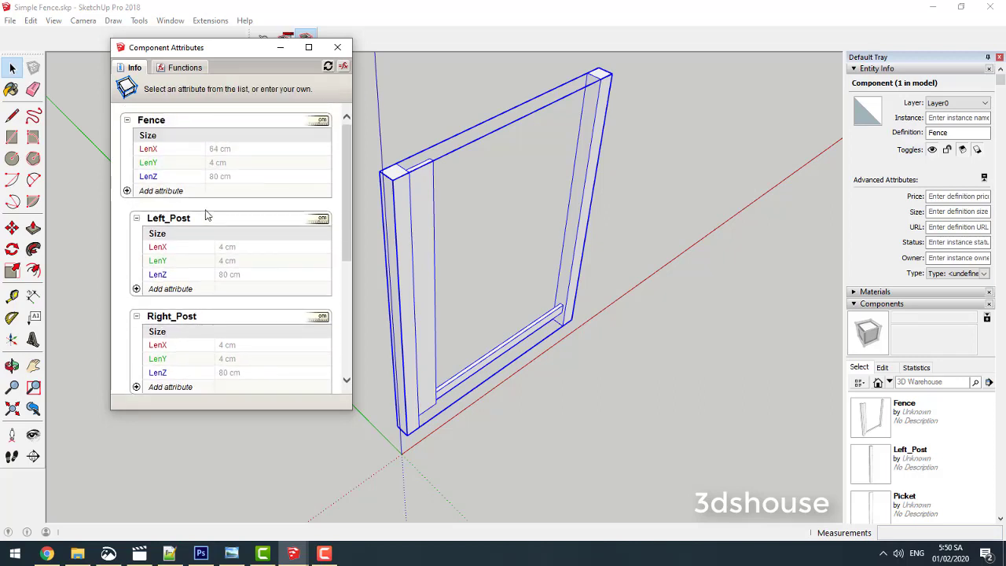
{"action": "scroll", "coordinate": [210, 217], "scroll_direction": "down", "scroll_amount": 2}
{"action": "scroll", "coordinate": [210, 217], "scroll_direction": "down", "scroll_amount": 2}
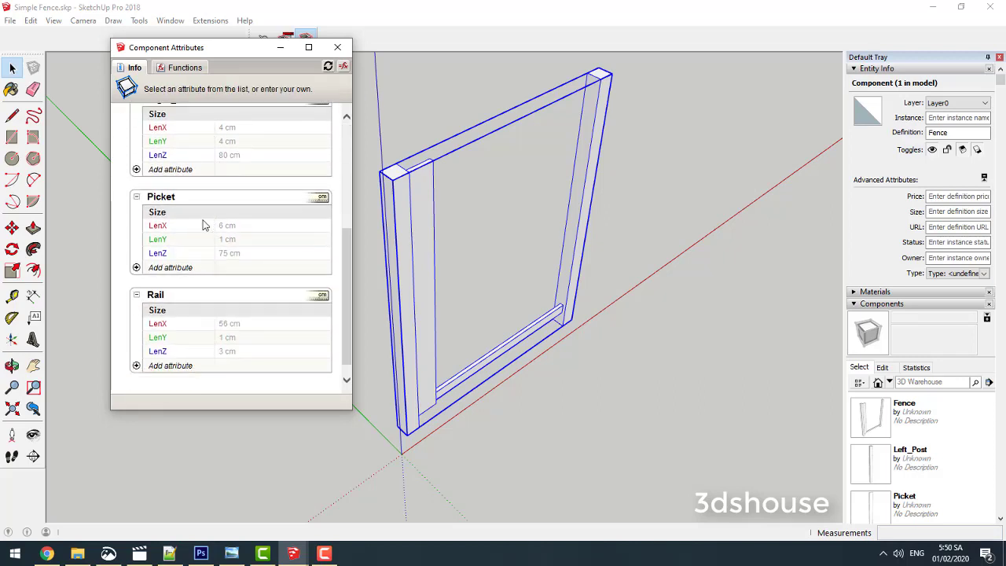
{"action": "scroll", "coordinate": [205, 227], "scroll_direction": "up", "scroll_amount": 1}
{"action": "scroll", "coordinate": [205, 230], "scroll_direction": "up", "scroll_amount": 1}
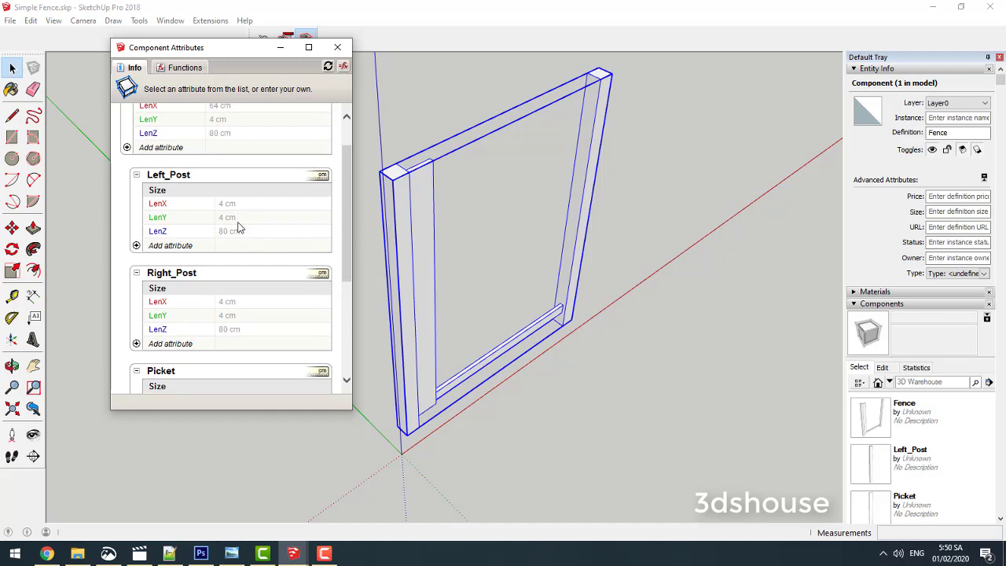
{"action": "scroll", "coordinate": [240, 228], "scroll_direction": "up", "scroll_amount": 1}
Step: Set Left_Post LenX and LenY to 4 cm
{"action": "left_click", "coordinate": [223, 247]}
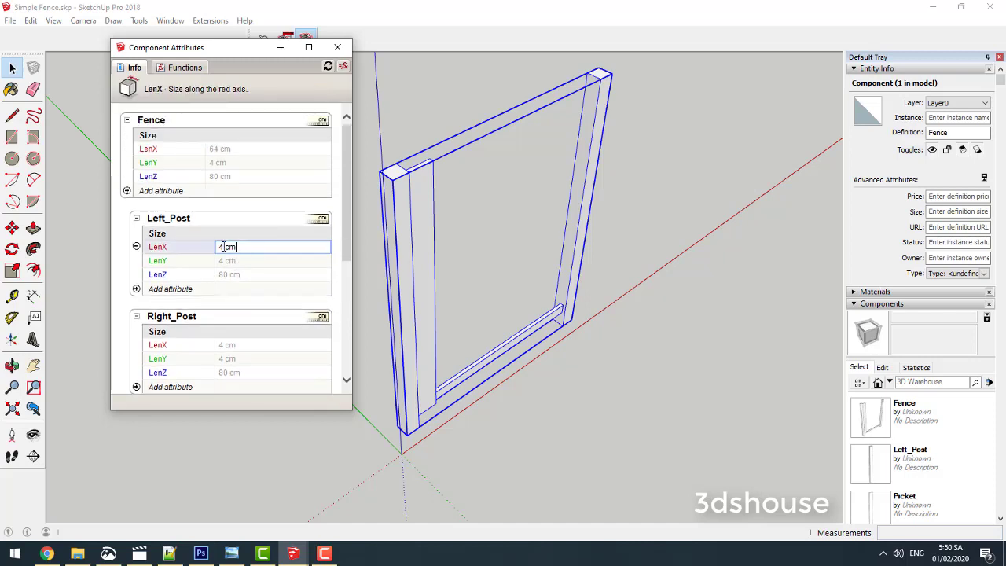
{"action": "triple_click", "coordinate": [218, 247]}
{"action": "key", "text": "Return"}
{"action": "triple_click", "coordinate": [224, 266]}
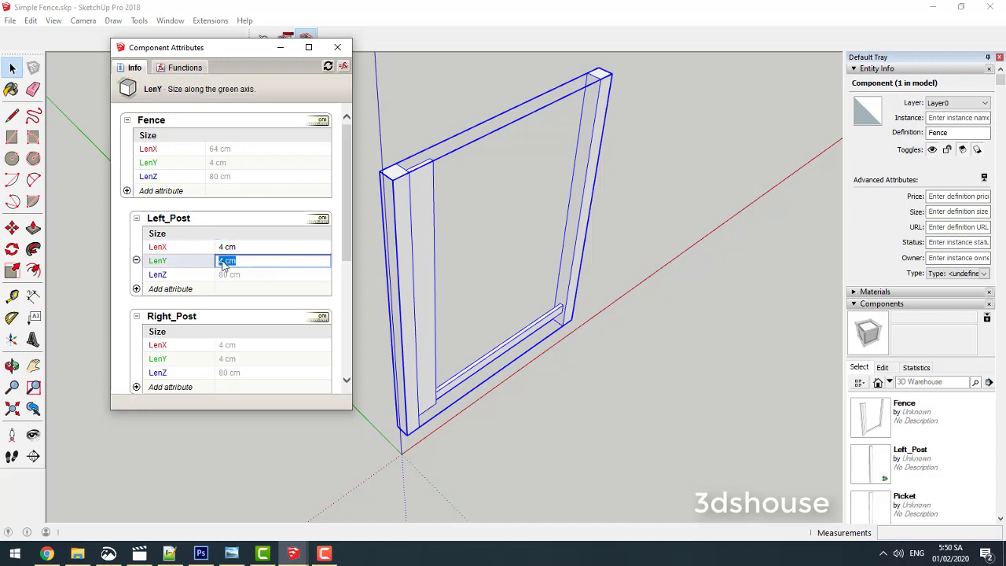
{"action": "type", "text": "=4"}
{"action": "key", "text": "Return"}
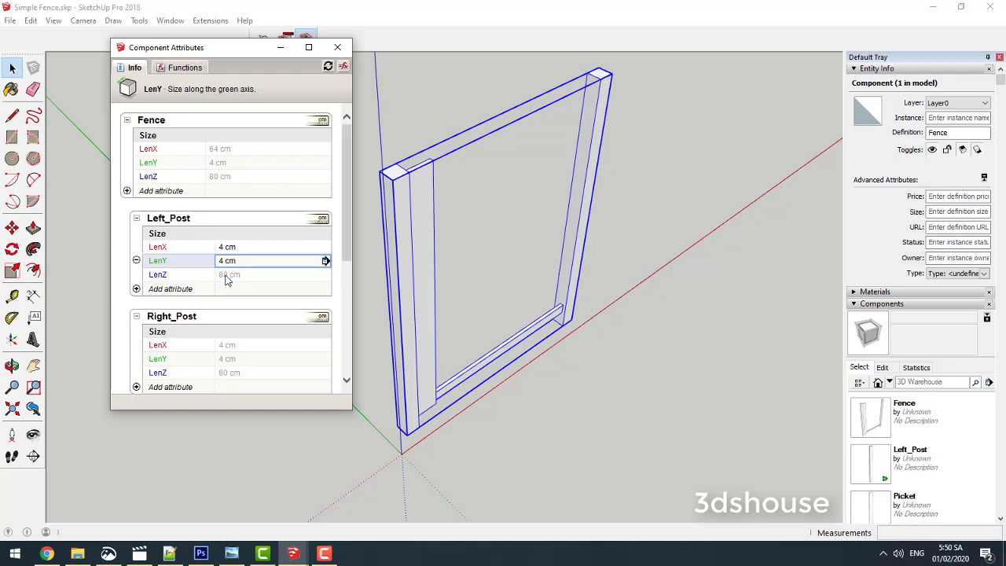
{"action": "left_click", "coordinate": [226, 277]}
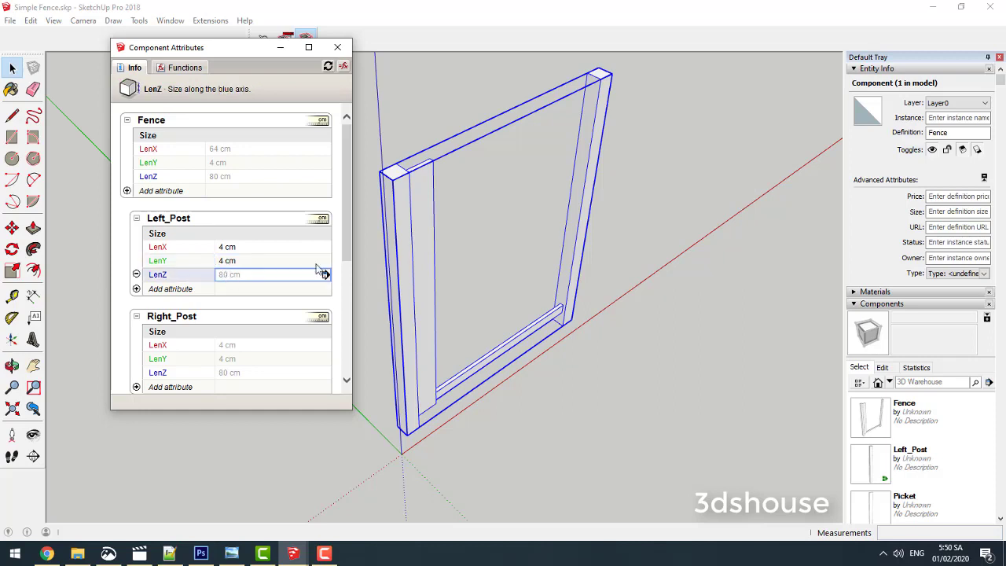
{"action": "scroll", "coordinate": [243, 262], "scroll_direction": "down", "scroll_amount": 2}
Step: Set Right_Post LenX and LenY to 4 cm
{"action": "left_click", "coordinate": [242, 259]}
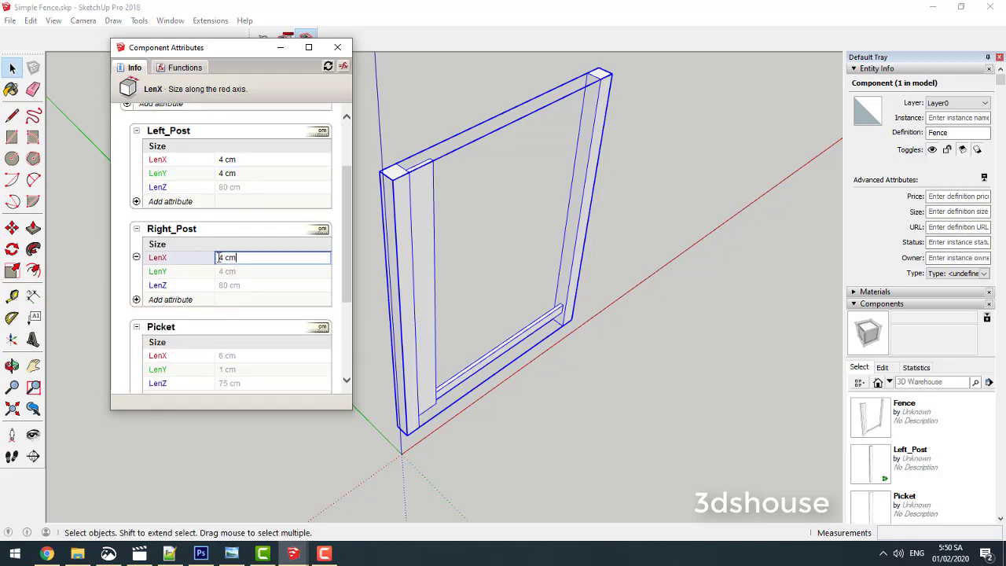
{"action": "type", "text": "=4"}
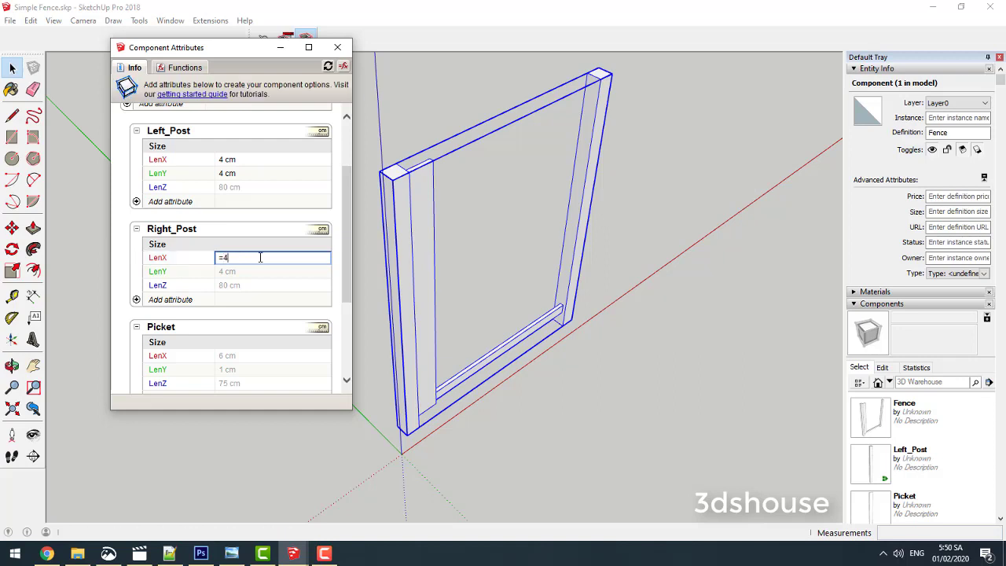
{"action": "key", "text": "Return"}
{"action": "left_click", "coordinate": [249, 273]}
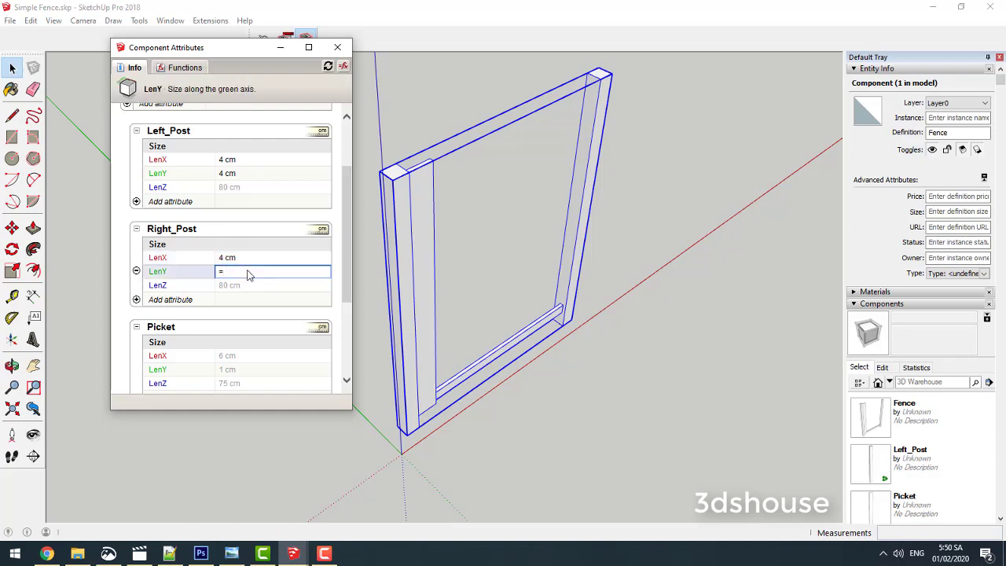
{"action": "type", "text": "4"}
{"action": "key", "text": "Return"}
{"action": "scroll", "coordinate": [249, 273], "scroll_direction": "down", "scroll_amount": 2}
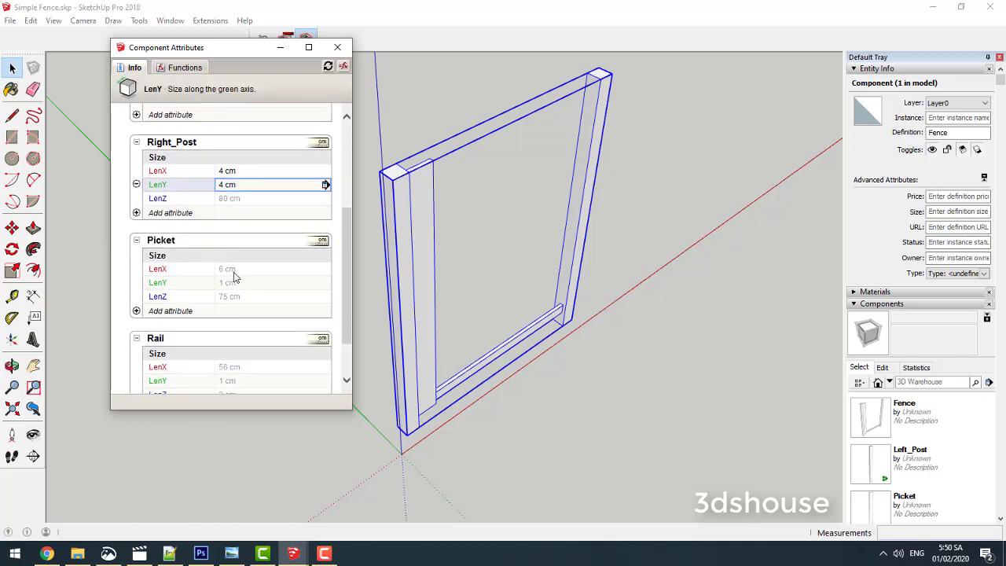
Step: Set Picket LenX to 6 cm and LenY to 1 cm
{"action": "left_click", "coordinate": [234, 271]}
{"action": "type", "text": "6"}
{"action": "key", "text": "Return"}
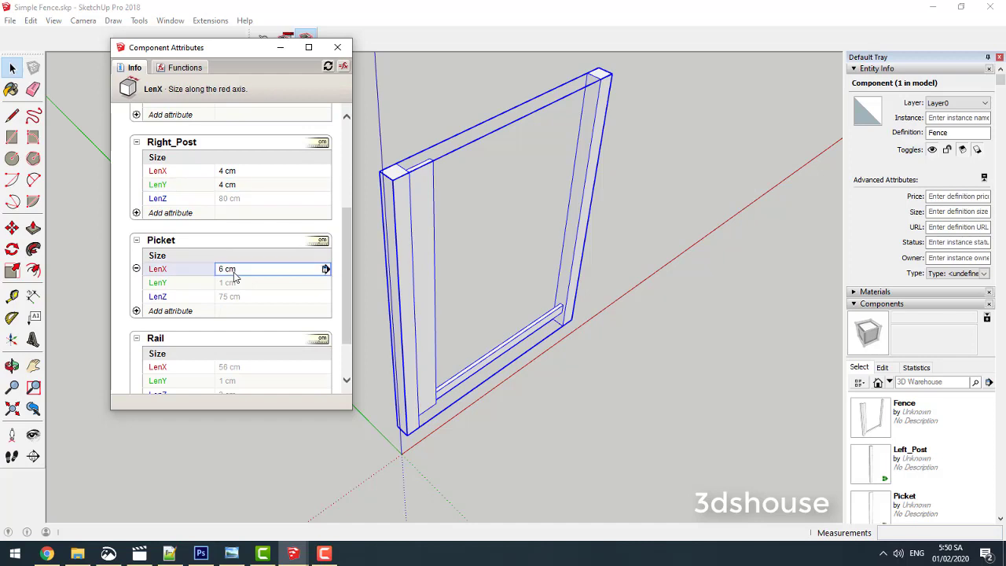
{"action": "left_click", "coordinate": [233, 284]}
{"action": "type", "text": "=1"}
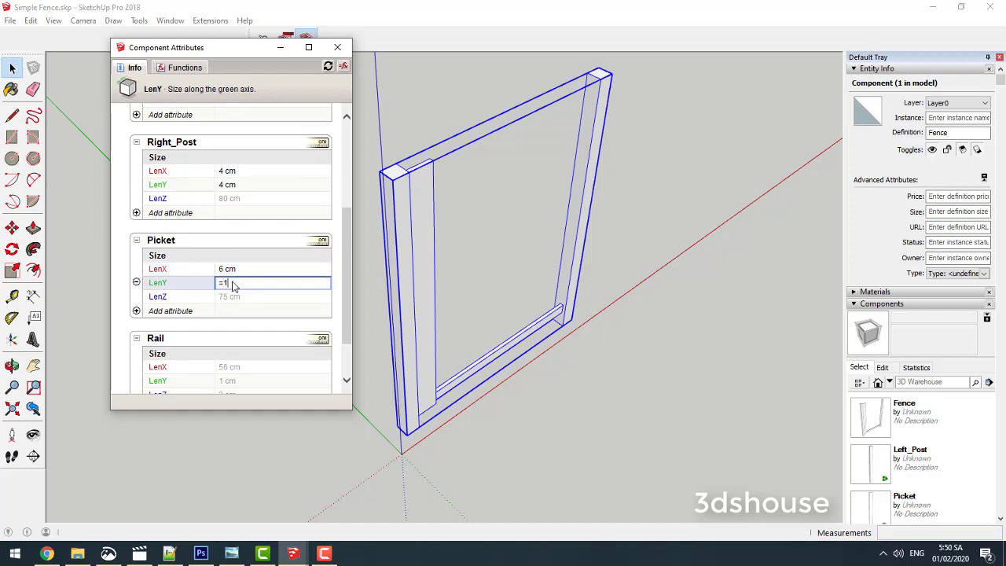
{"action": "key", "text": "Return"}
{"action": "left_click", "coordinate": [233, 297]}
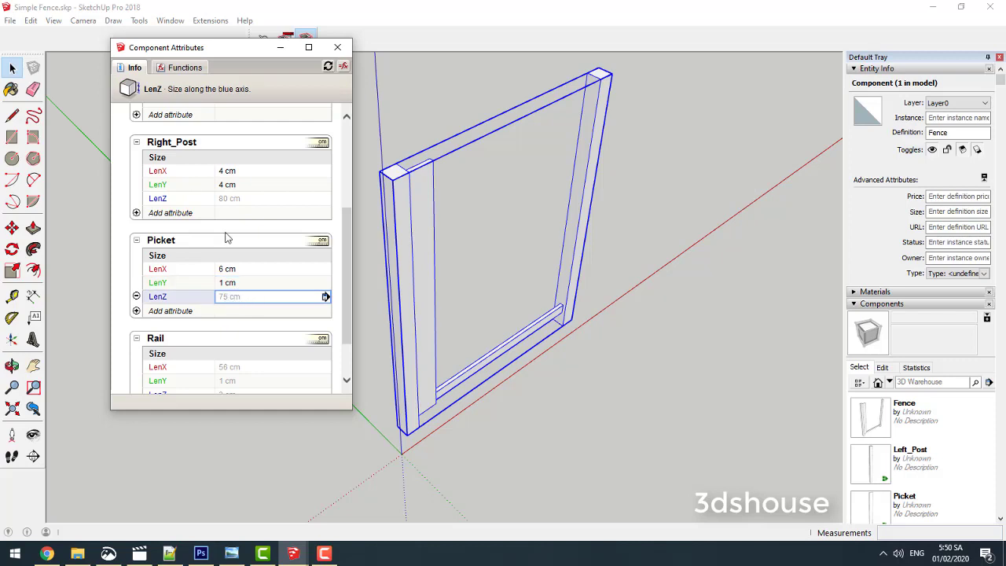
{"action": "scroll", "coordinate": [226, 238], "scroll_direction": "up", "scroll_amount": 4}
{"action": "scroll", "coordinate": [225, 234], "scroll_direction": "up", "scroll_amount": 1}
{"action": "left_click", "coordinate": [183, 197]}
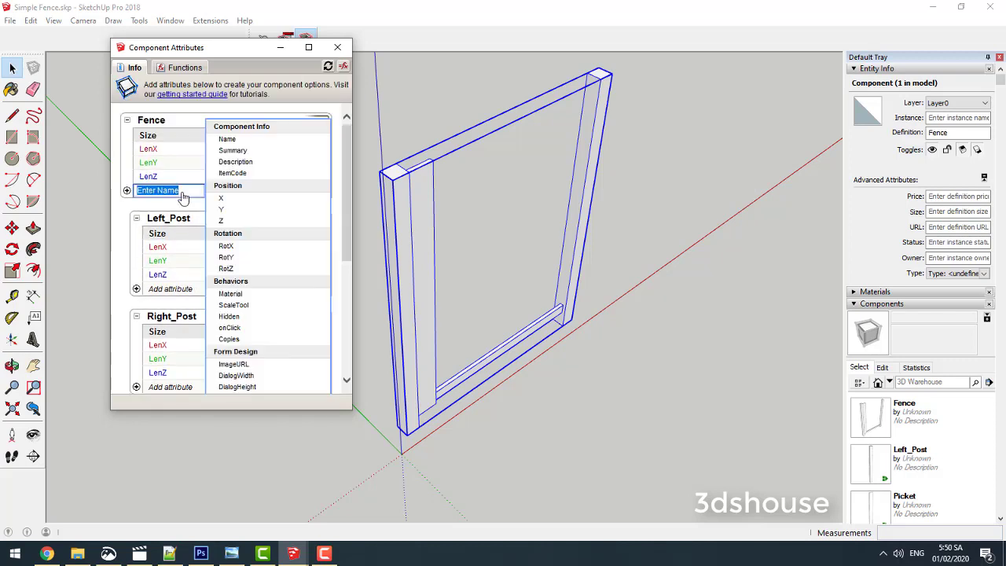
Step: Name the new Fence attribute Offset_From_Bottom and set its value to 5 cm
{"action": "type", "text": "Offset_Fr"}
{"action": "type", "text": "om_Bottom"}
{"action": "key", "text": "Return"}
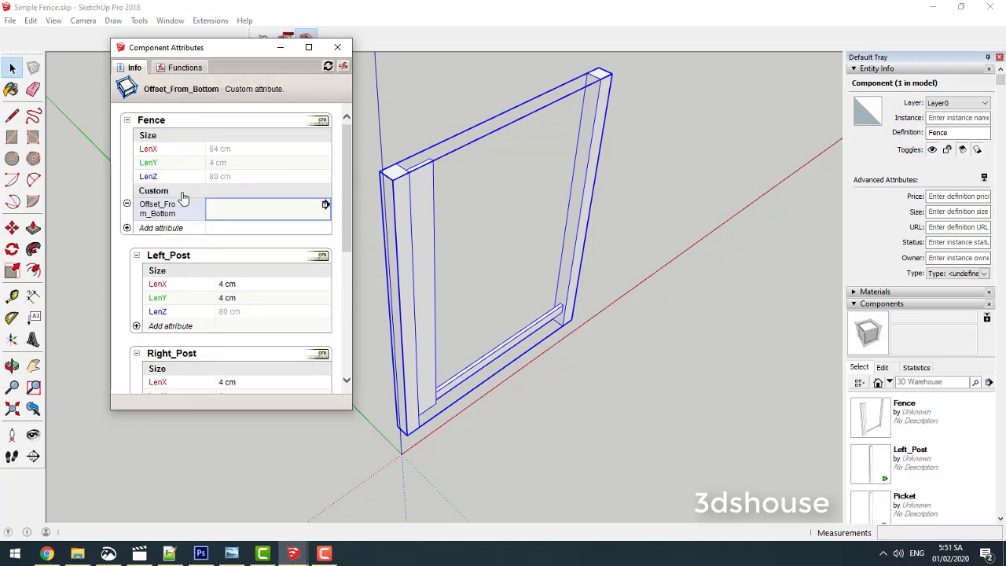
{"action": "middle_click_drag", "start_coordinate": [475, 386], "coordinate": [449, 393]}
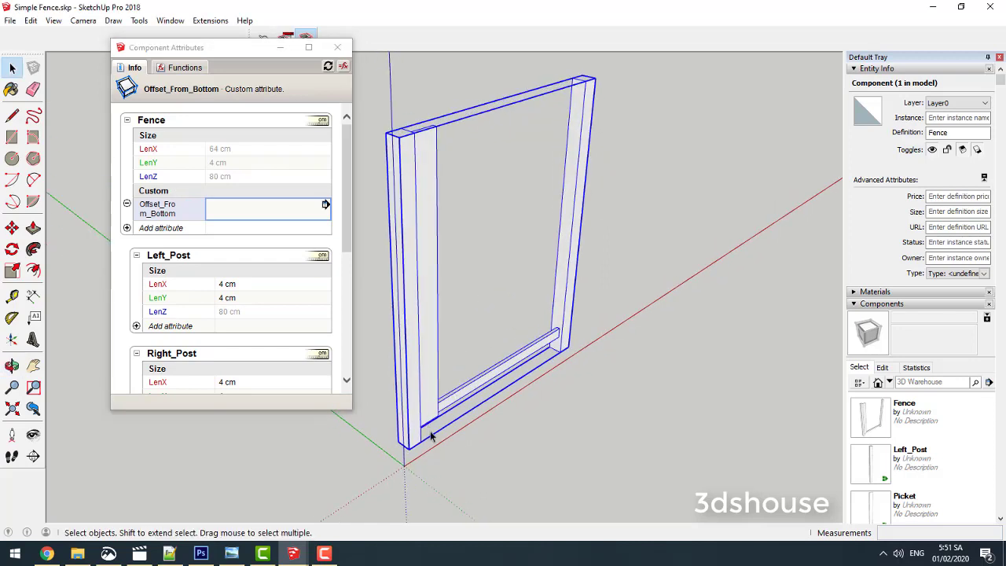
{"action": "left_click", "coordinate": [245, 212]}
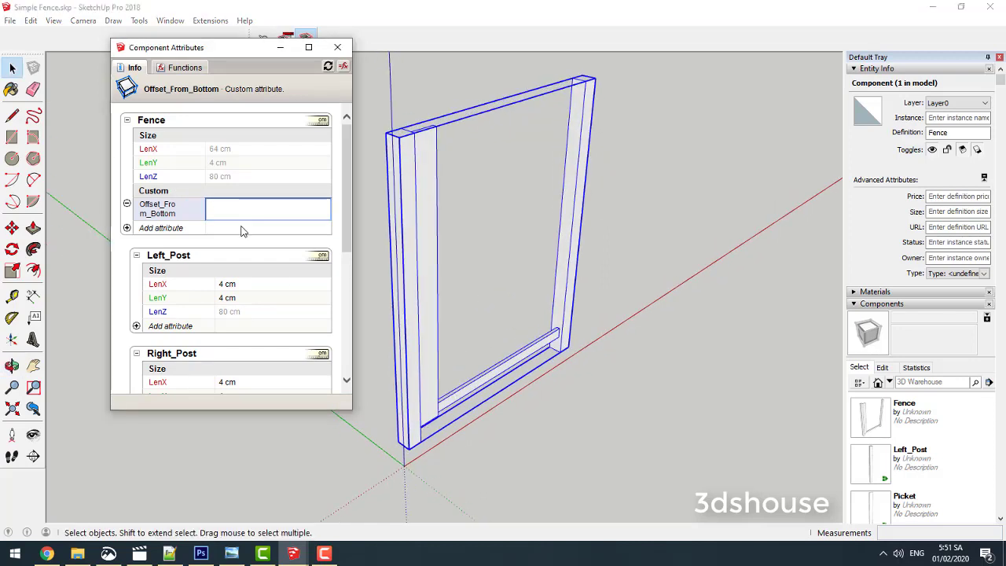
{"action": "type", "text": "5 cm"}
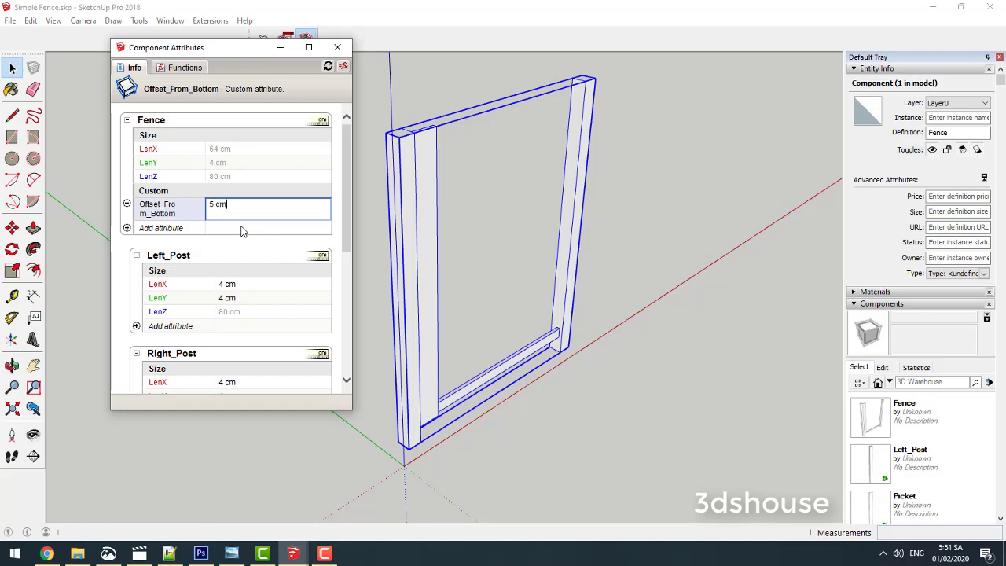
{"action": "key", "text": "Return"}
{"action": "scroll", "coordinate": [243, 236], "scroll_direction": "down", "scroll_amount": 1}
{"action": "scroll", "coordinate": [209, 330], "scroll_direction": "down", "scroll_amount": 1}
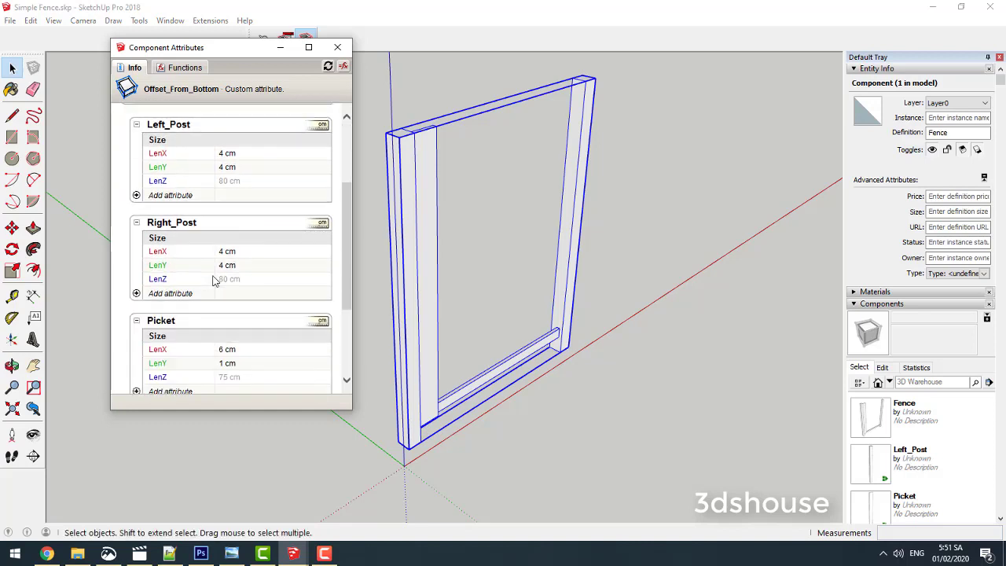
{"action": "scroll", "coordinate": [229, 323], "scroll_direction": "down", "scroll_amount": 2}
Step: Set Picket LenZ to Fence LenZ minus Offset_From_Bottom, giving 75 cm
{"action": "left_click", "coordinate": [240, 292]}
{"action": "type", "text": "="}
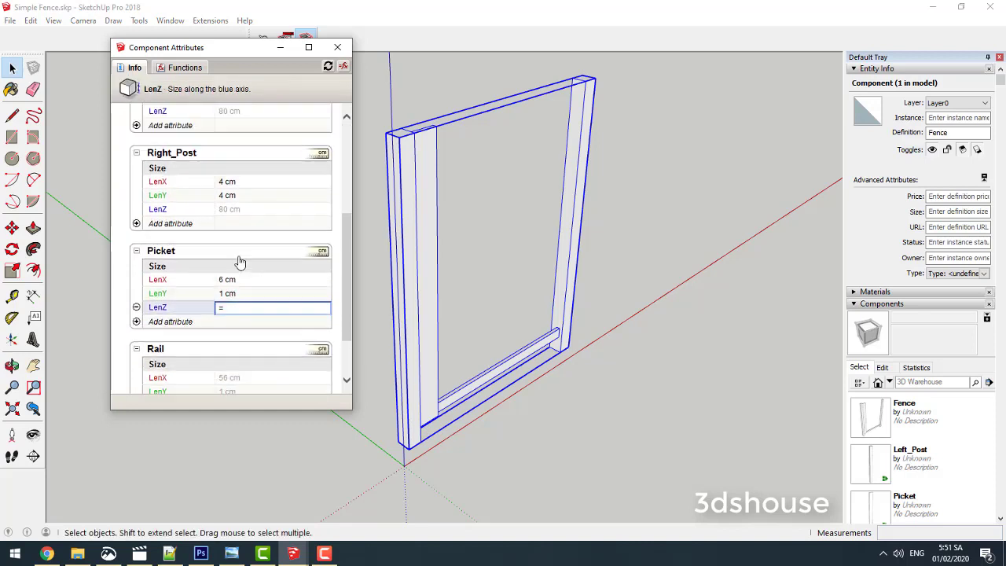
{"action": "scroll", "coordinate": [239, 259], "scroll_direction": "up", "scroll_amount": 5}
{"action": "left_click", "coordinate": [221, 178]}
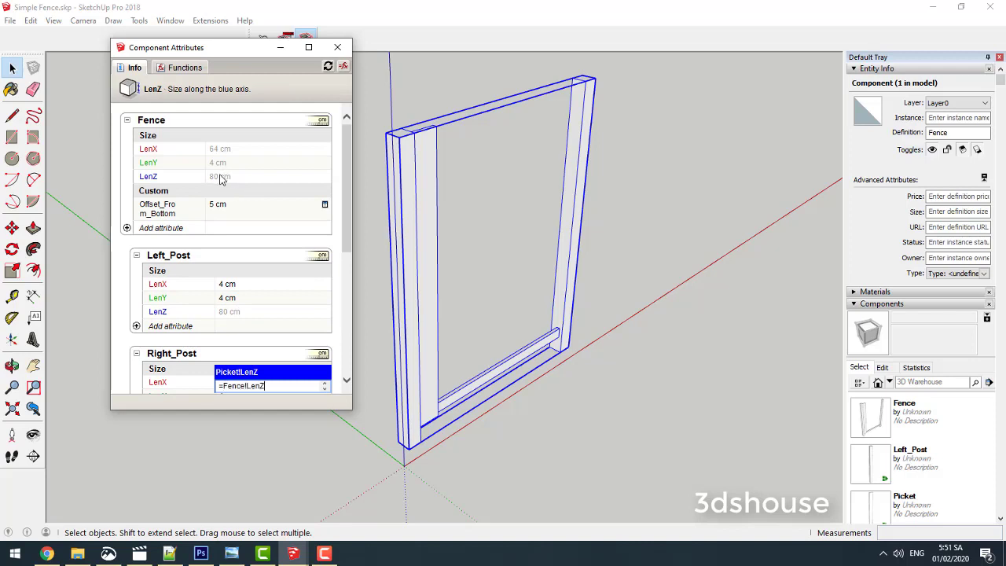
{"action": "scroll", "coordinate": [259, 238], "scroll_direction": "down", "scroll_amount": 2}
{"action": "scroll", "coordinate": [259, 238], "scroll_direction": "up", "scroll_amount": 2}
{"action": "left_click", "coordinate": [229, 213]}
{"action": "scroll", "coordinate": [244, 232], "scroll_direction": "down", "scroll_amount": 1}
{"action": "scroll", "coordinate": [256, 241], "scroll_direction": "down", "scroll_amount": 3}
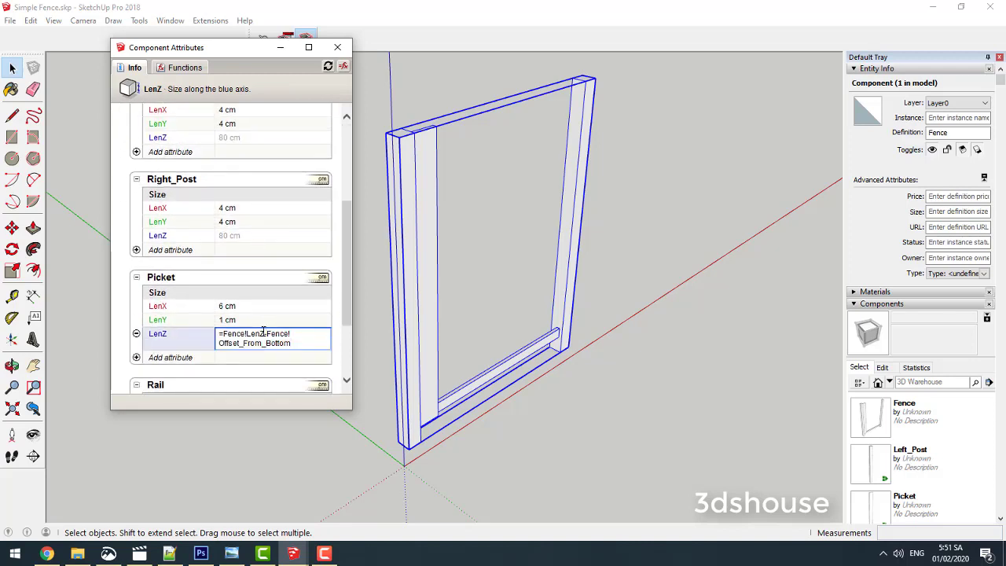
{"action": "key", "text": "Return"}
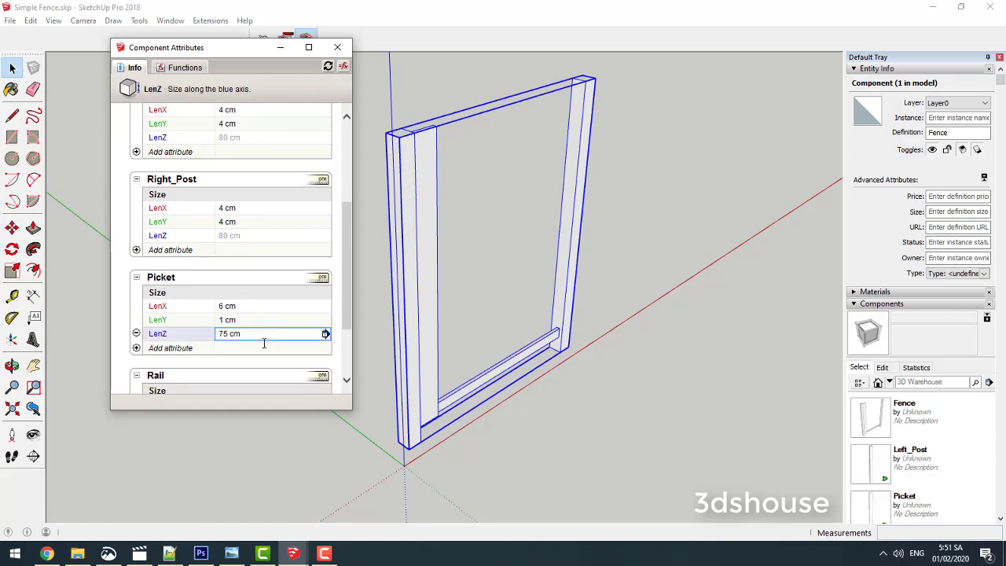
Step: Set Rail LenX to =Fence!LenX-Left_Post!LenX, giving 56 cm
{"action": "scroll", "coordinate": [265, 349], "scroll_direction": "down", "scroll_amount": 1}
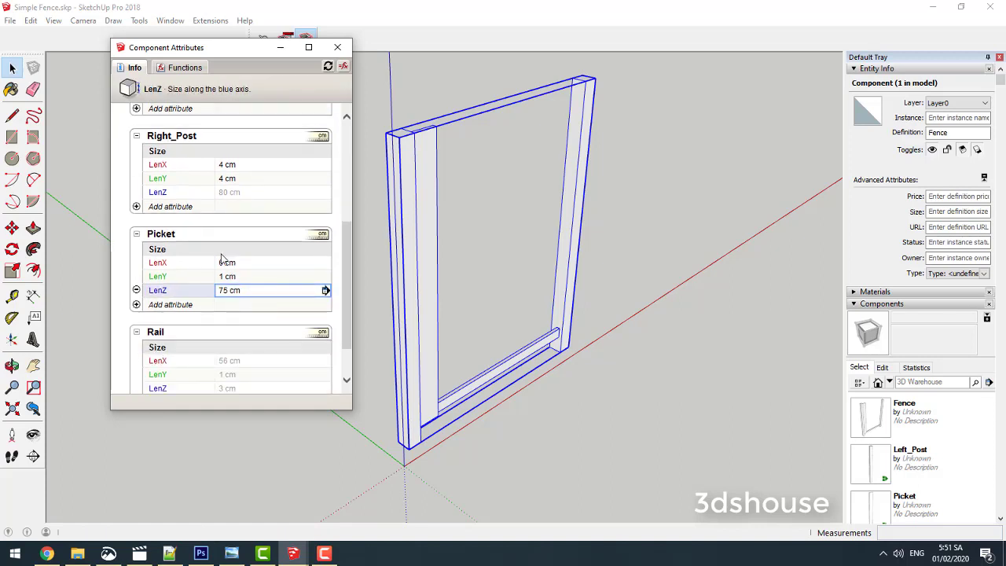
{"action": "scroll", "coordinate": [156, 246], "scroll_direction": "down", "scroll_amount": 1}
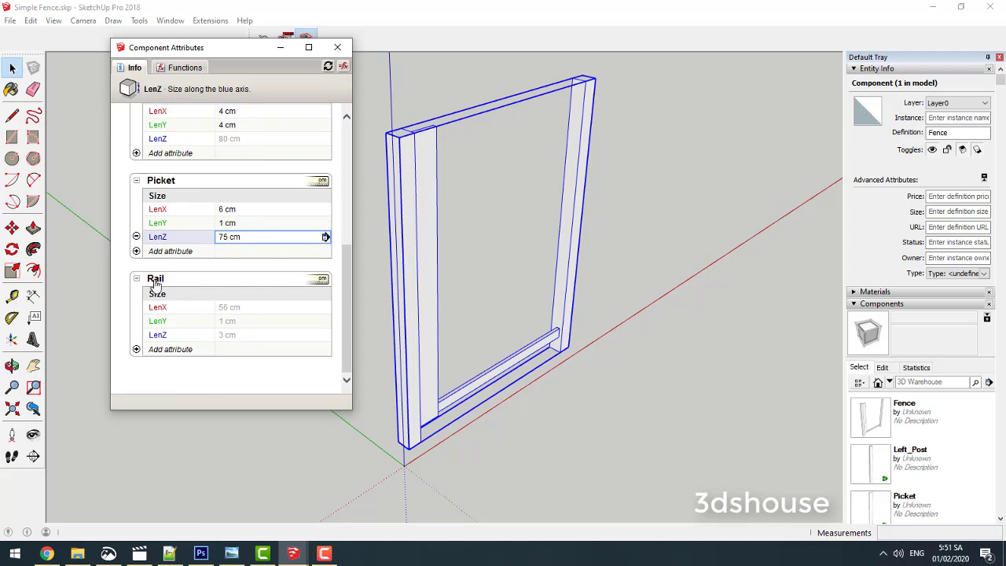
{"action": "left_click", "coordinate": [224, 313]}
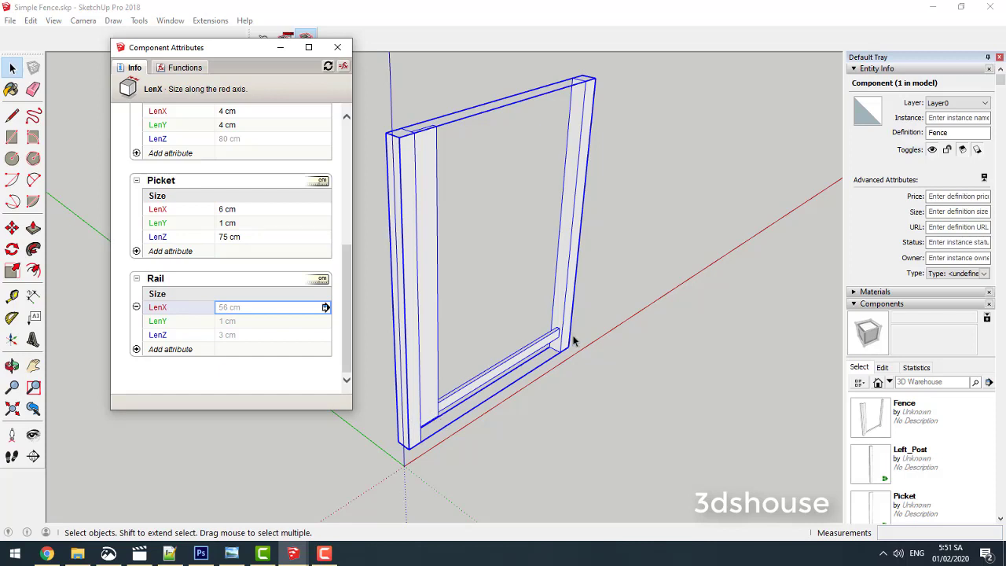
{"action": "left_click", "coordinate": [266, 315]}
{"action": "left_click_drag", "start_coordinate": [252, 308], "coordinate": [208, 315]}
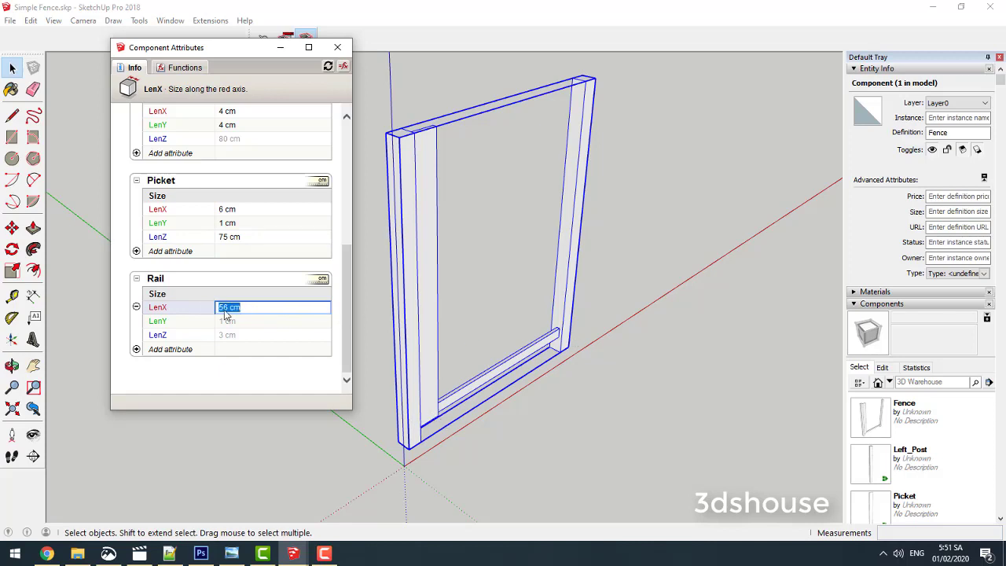
{"action": "type", "text": "="}
{"action": "scroll", "coordinate": [251, 267], "scroll_direction": "up", "scroll_amount": 1}
{"action": "scroll", "coordinate": [251, 264], "scroll_direction": "up", "scroll_amount": 3}
{"action": "scroll", "coordinate": [252, 262], "scroll_direction": "up", "scroll_amount": 1}
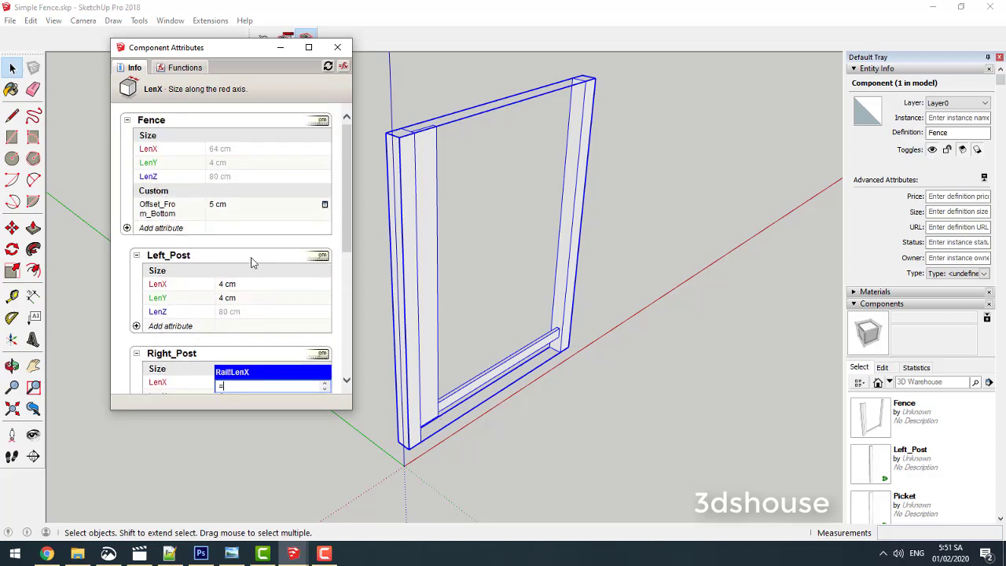
{"action": "left_click", "coordinate": [227, 149]}
{"action": "scroll", "coordinate": [259, 221], "scroll_direction": "down", "scroll_amount": 2}
{"action": "scroll", "coordinate": [261, 226], "scroll_direction": "down", "scroll_amount": 3}
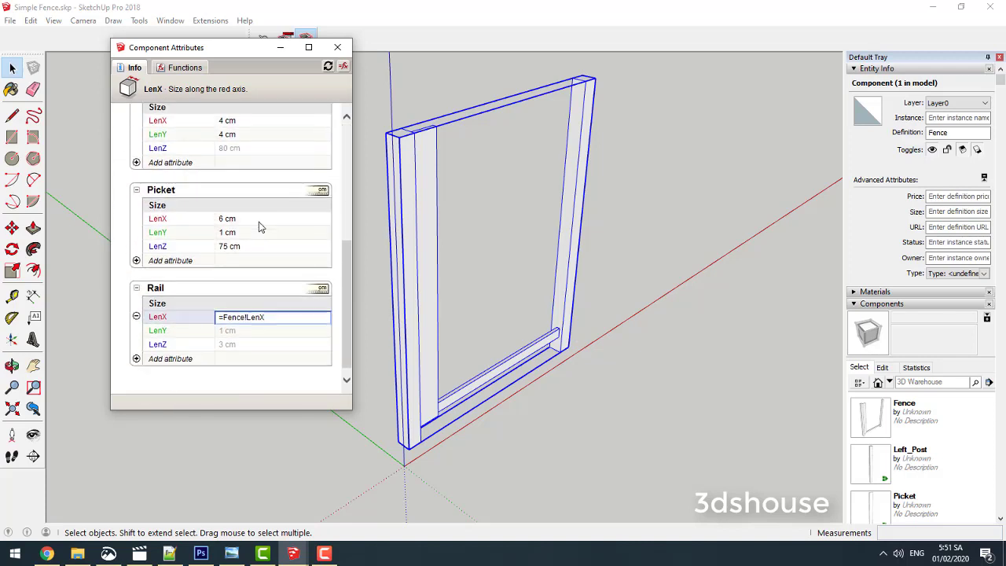
{"action": "type", "text": "-"}
{"action": "scroll", "coordinate": [259, 221], "scroll_direction": "up", "scroll_amount": 1}
{"action": "scroll", "coordinate": [259, 220], "scroll_direction": "up", "scroll_amount": 3}
{"action": "scroll", "coordinate": [254, 232], "scroll_direction": "up", "scroll_amount": 2}
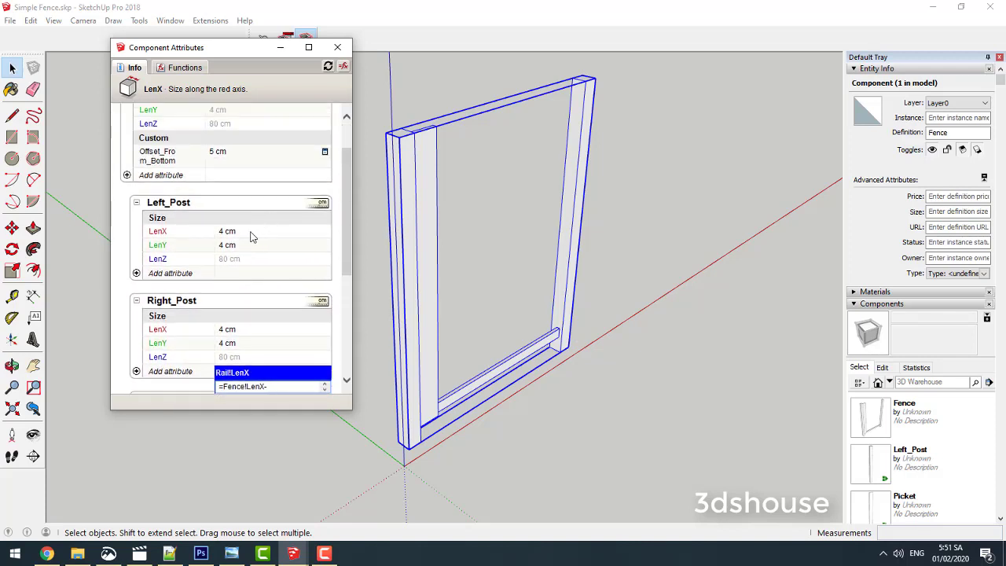
{"action": "scroll", "coordinate": [260, 250], "scroll_direction": "down", "scroll_amount": 3}
{"action": "scroll", "coordinate": [265, 253], "scroll_direction": "down", "scroll_amount": 3}
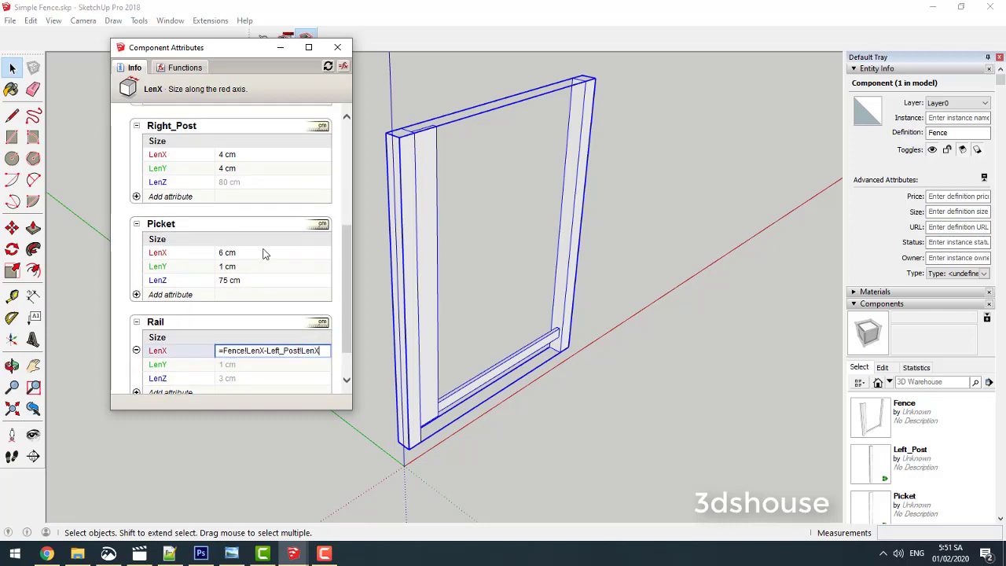
{"action": "scroll", "coordinate": [260, 253], "scroll_direction": "up", "scroll_amount": 3}
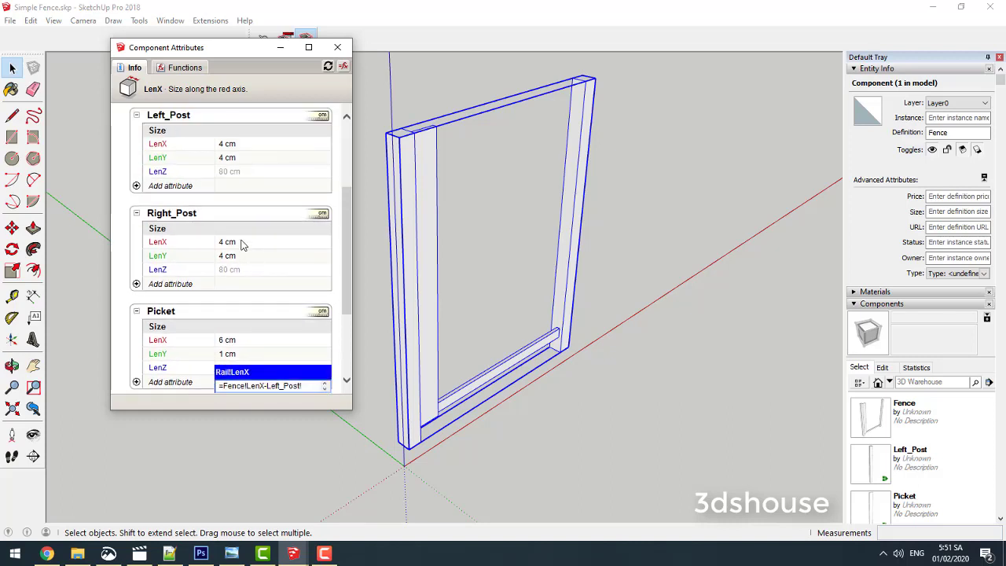
{"action": "key", "text": "Return"}
Step: Set Rail LenY to 1 cm and LenZ to =3 (3 cm)
{"action": "scroll", "coordinate": [284, 255], "scroll_direction": "down", "scroll_amount": 1}
{"action": "scroll", "coordinate": [283, 254], "scroll_direction": "down", "scroll_amount": 3}
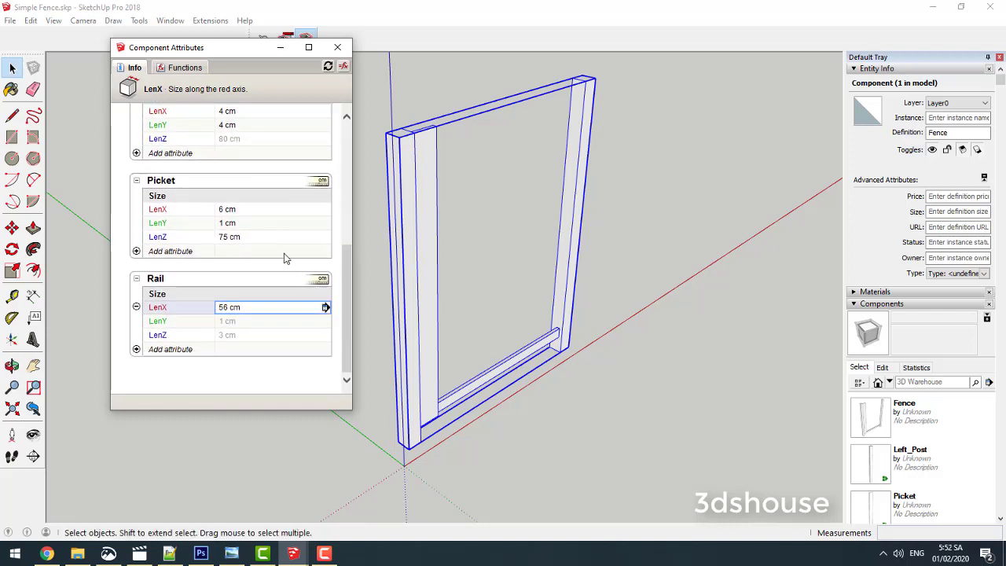
{"action": "left_click", "coordinate": [221, 322]}
{"action": "left_click", "coordinate": [247, 324]}
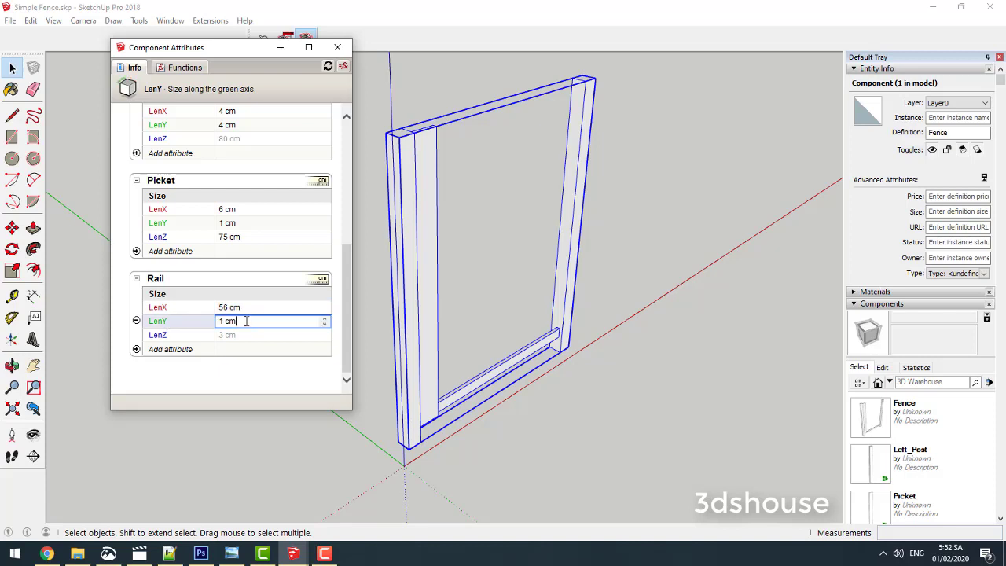
{"action": "type", "text": "=1"}
{"action": "key", "text": "Return"}
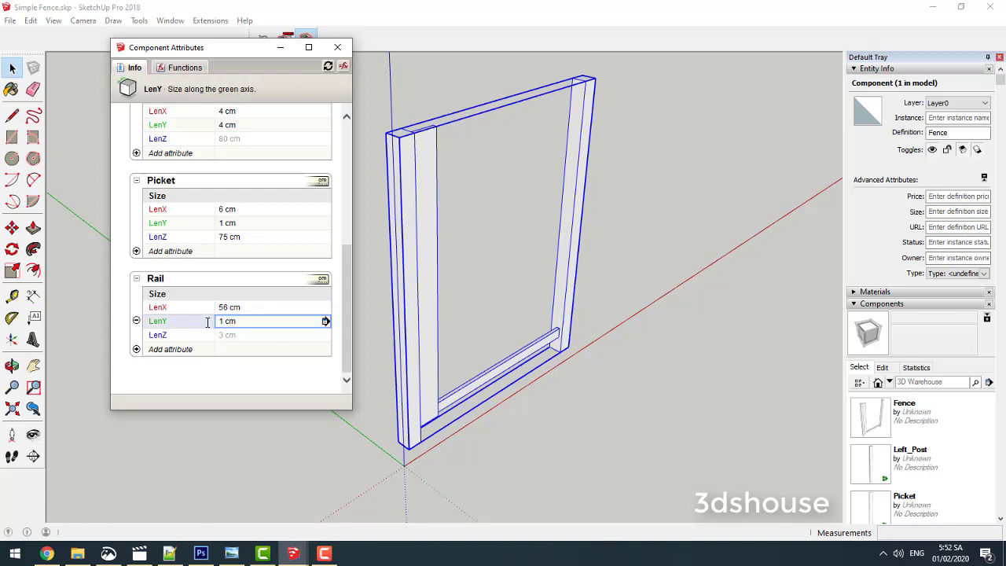
{"action": "left_click", "coordinate": [240, 335]}
{"action": "type", "text": "=3"}
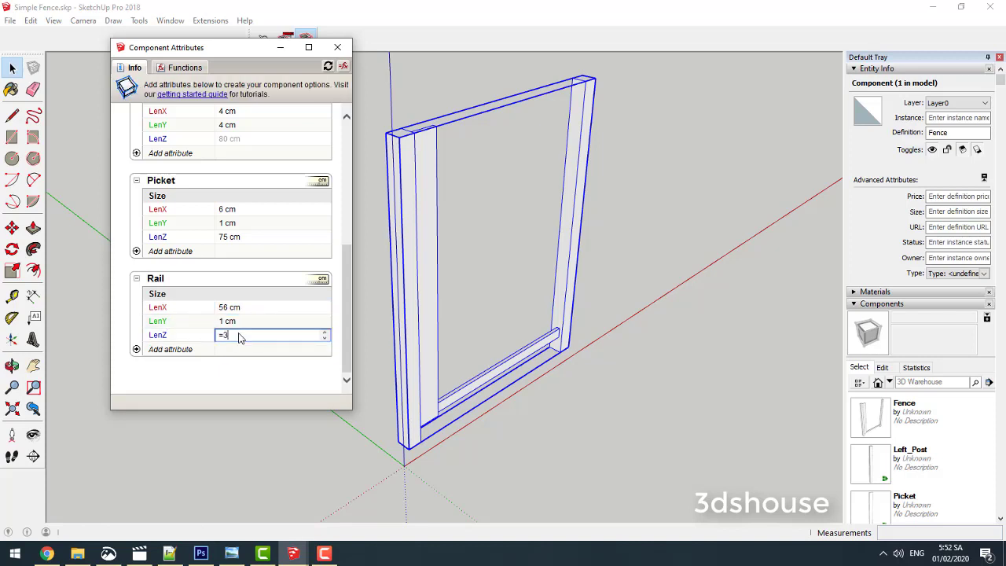
{"action": "key", "text": "Return"}
{"action": "scroll", "coordinate": [240, 336], "scroll_direction": "up", "scroll_amount": 1}
{"action": "scroll", "coordinate": [241, 336], "scroll_direction": "up", "scroll_amount": 2}
{"action": "scroll", "coordinate": [242, 335], "scroll_direction": "up", "scroll_amount": 1}
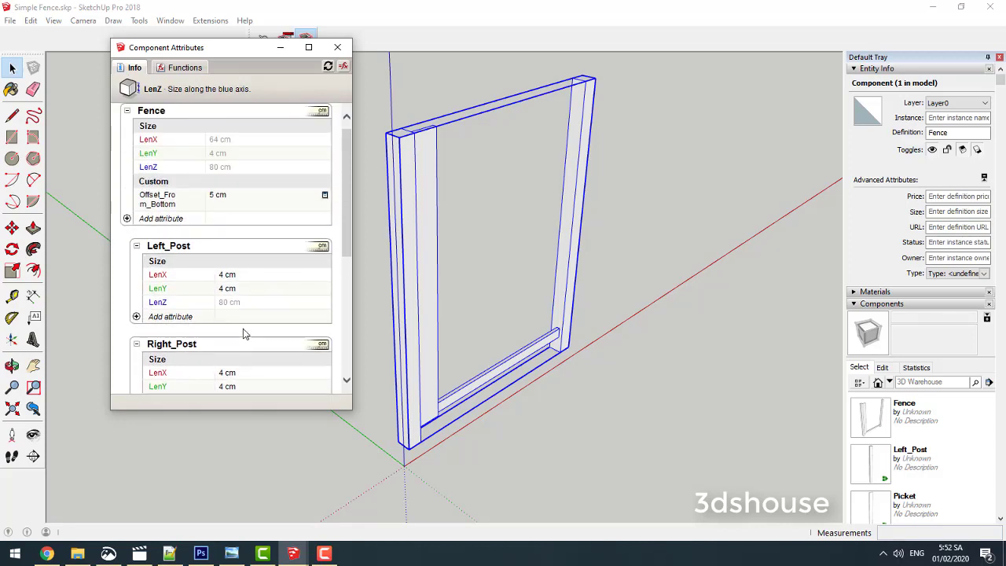
{"action": "scroll", "coordinate": [243, 334], "scroll_direction": "down", "scroll_amount": 1}
{"action": "scroll", "coordinate": [244, 333], "scroll_direction": "down", "scroll_amount": 1}
Step: Add Position X, Y, Z attributes to both Left_Post and Right_Post
{"action": "left_click", "coordinate": [136, 240]}
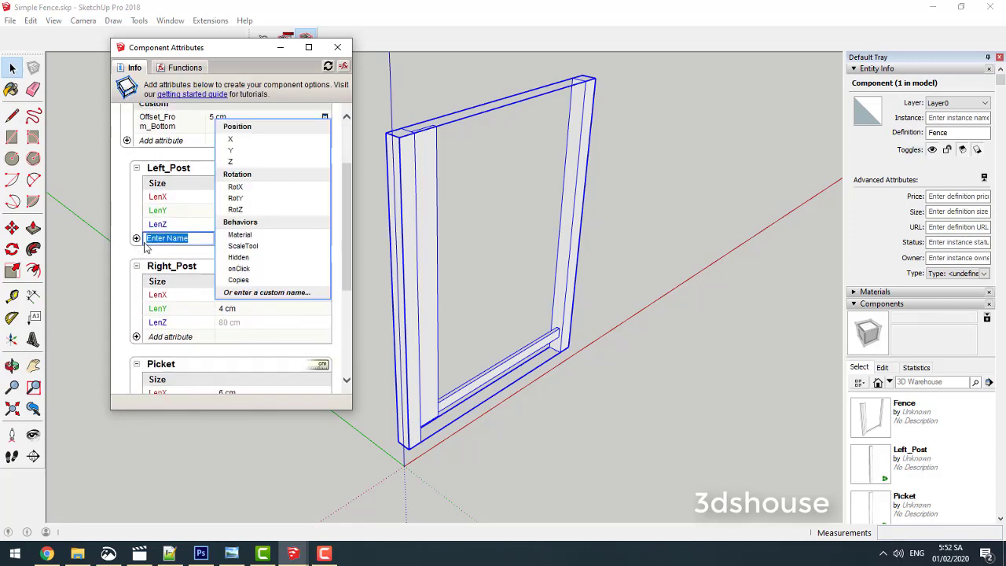
{"action": "left_click", "coordinate": [264, 132]}
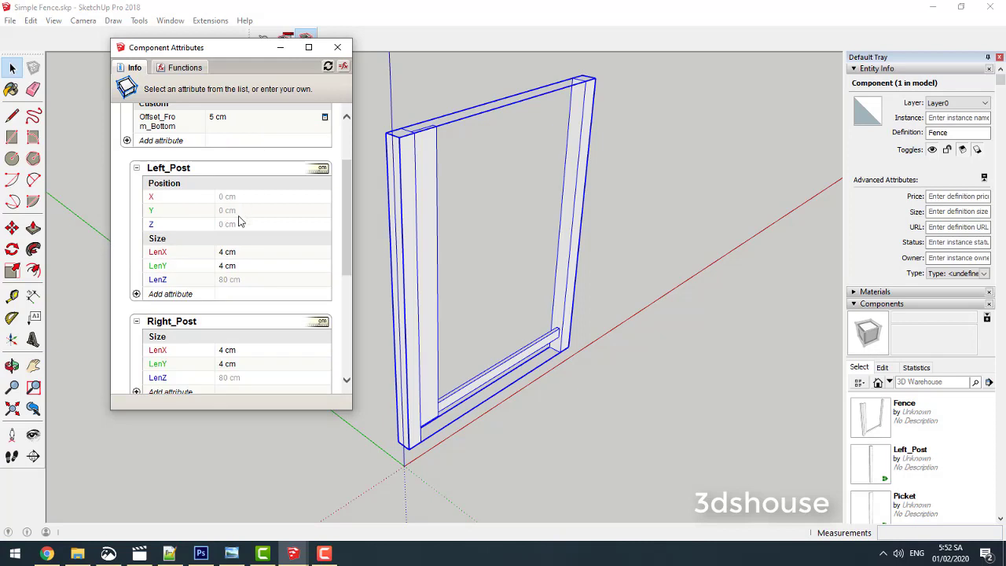
{"action": "scroll", "coordinate": [239, 248], "scroll_direction": "down", "scroll_amount": 1}
{"action": "left_click", "coordinate": [136, 305]}
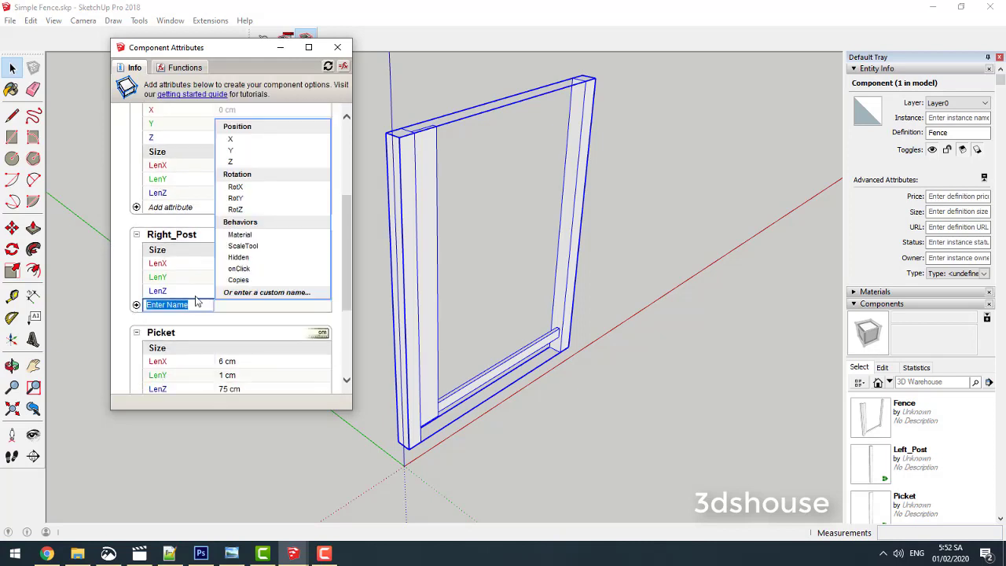
{"action": "left_click", "coordinate": [260, 131]}
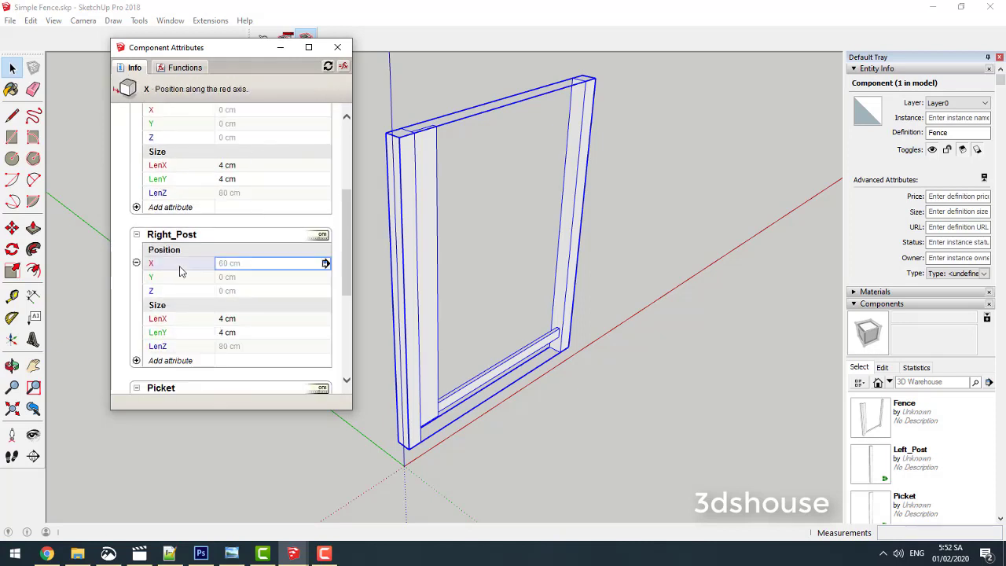
{"action": "scroll", "coordinate": [240, 265], "scroll_direction": "up", "scroll_amount": 2}
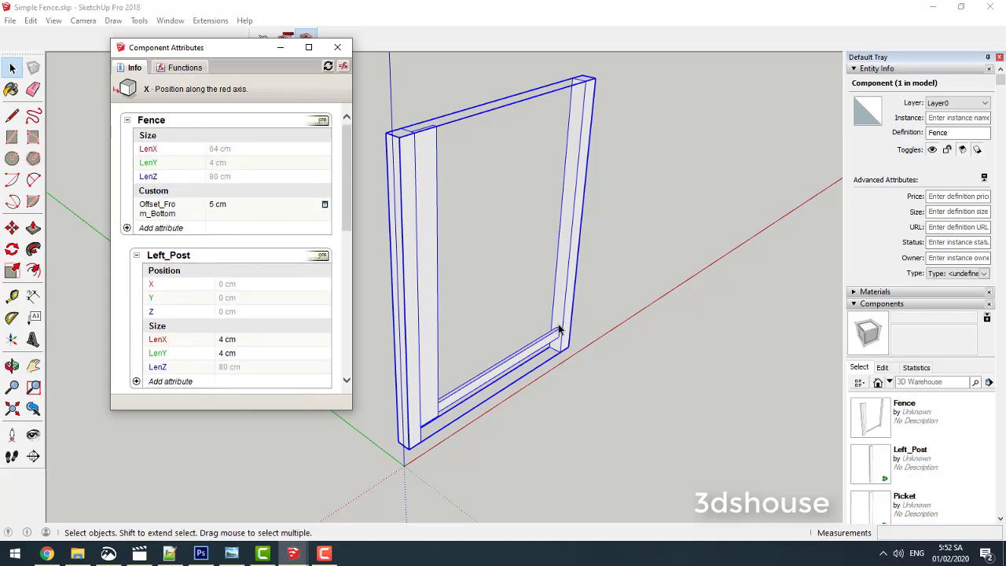
Step: Inside the fence component, try Change Axes on the right post, then cancel it
{"action": "double_click", "coordinate": [567, 225]}
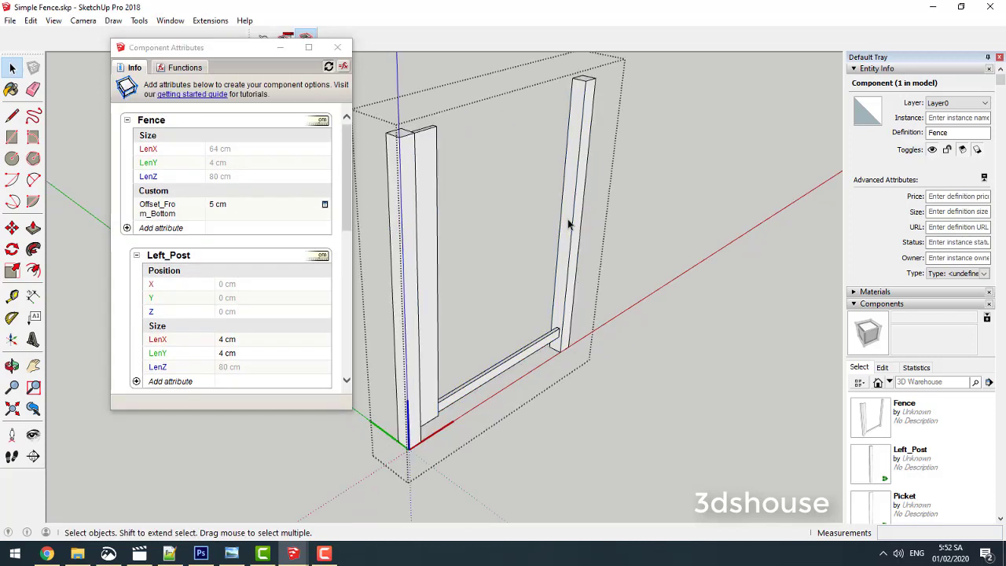
{"action": "left_click", "coordinate": [568, 224]}
{"action": "right_click", "coordinate": [574, 233]}
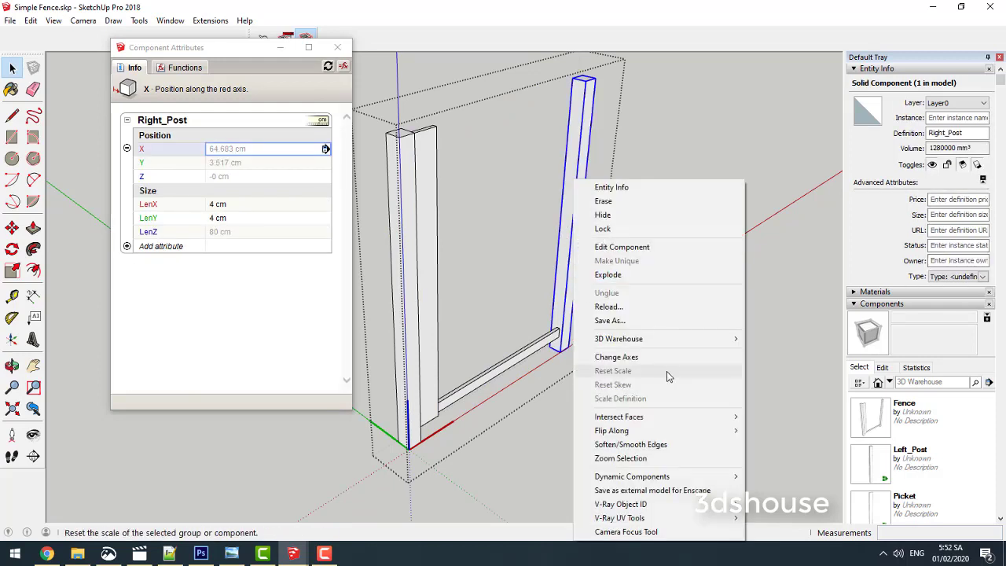
{"action": "left_click", "coordinate": [619, 357]}
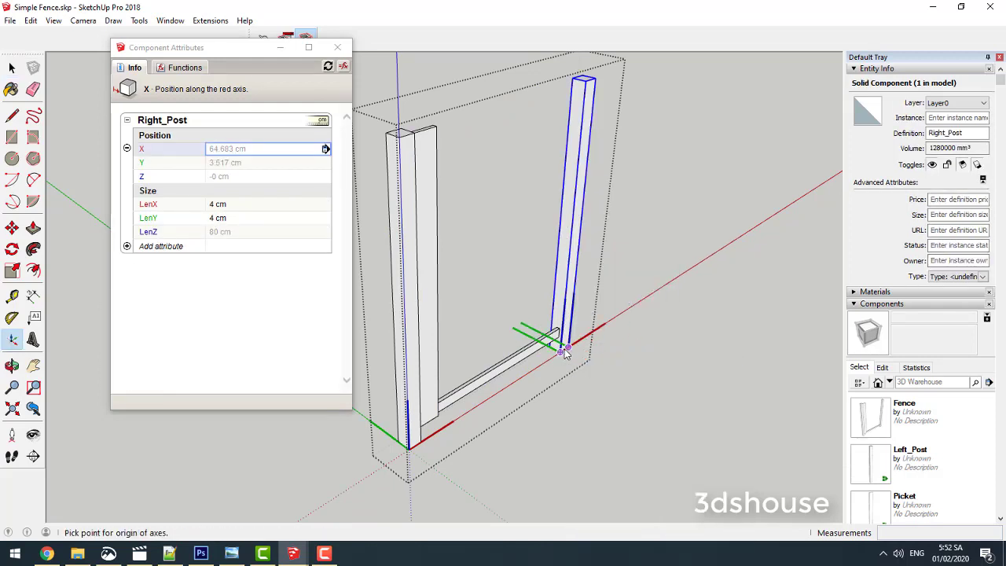
{"action": "key", "text": "space"}
{"action": "right_click", "coordinate": [567, 227]}
{"action": "mouse_move", "coordinate": [605, 430]}
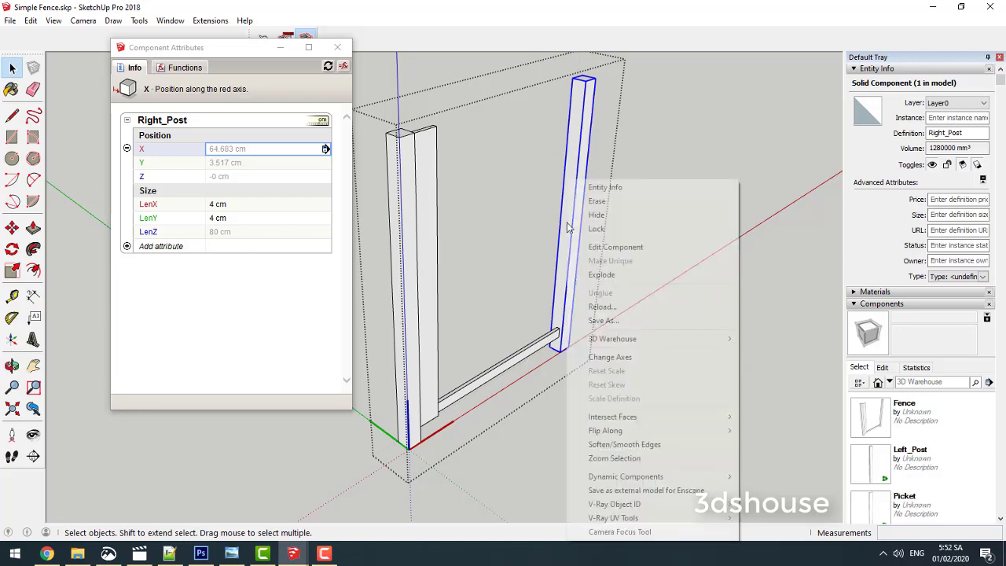
{"action": "left_click", "coordinate": [778, 430]}
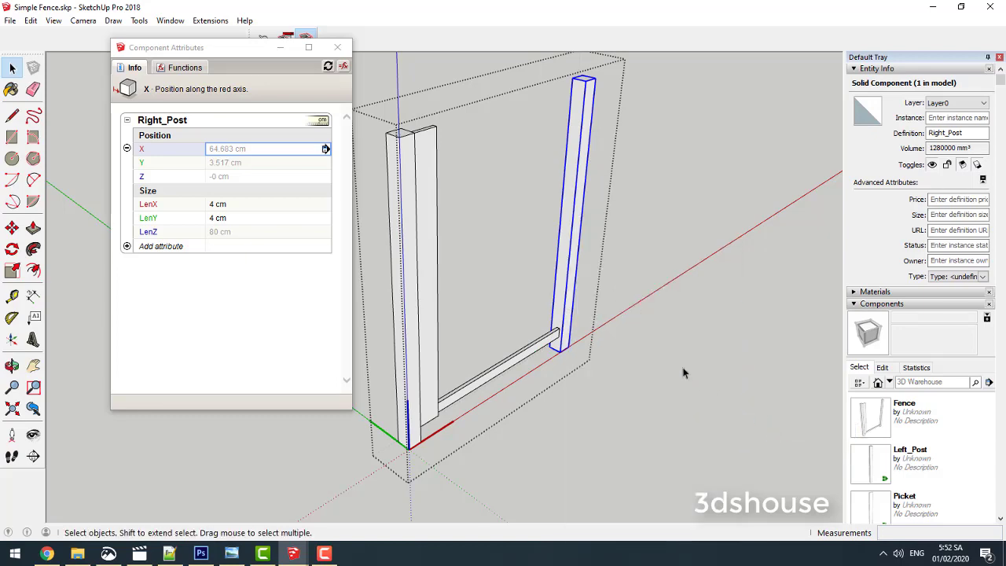
{"action": "key", "text": "ctrl+a"}
{"action": "left_click", "coordinate": [613, 333]}
Step: Retry moving the right post's axes origin, then cancel and exit component editing
{"action": "double_click", "coordinate": [561, 271]}
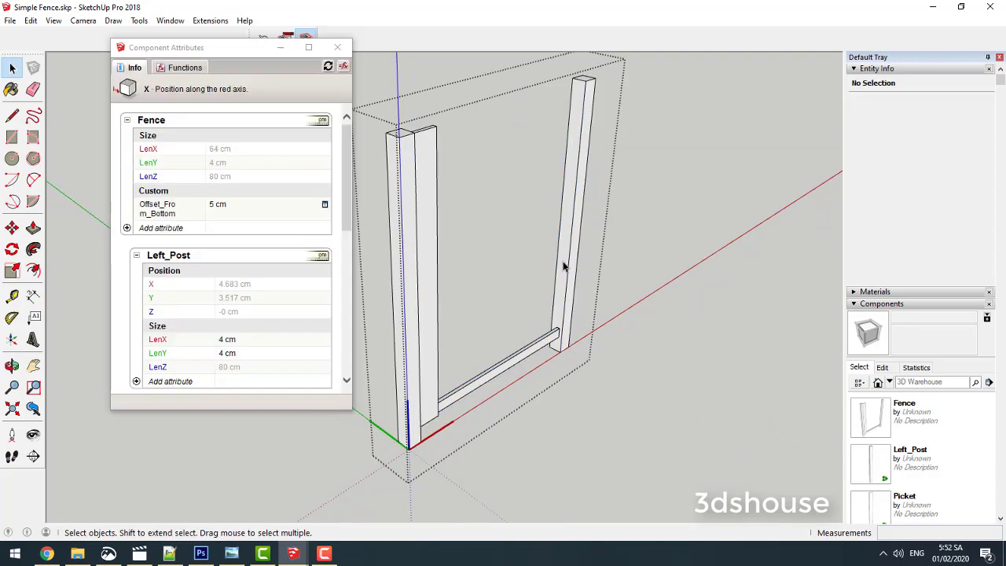
{"action": "left_click", "coordinate": [561, 267]}
{"action": "right_click", "coordinate": [561, 267]}
{"action": "left_click", "coordinate": [607, 360]}
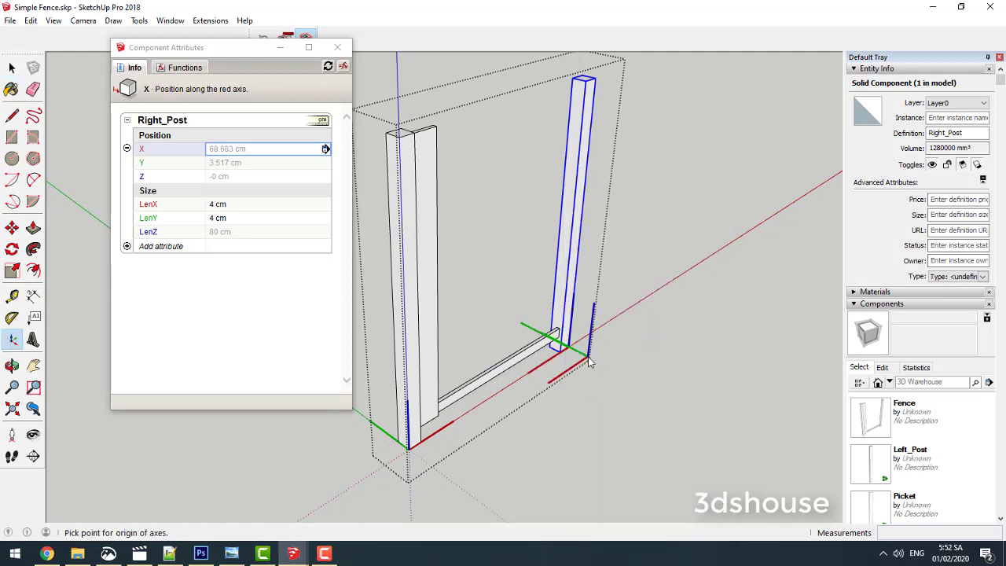
{"action": "key", "text": "Escape"}
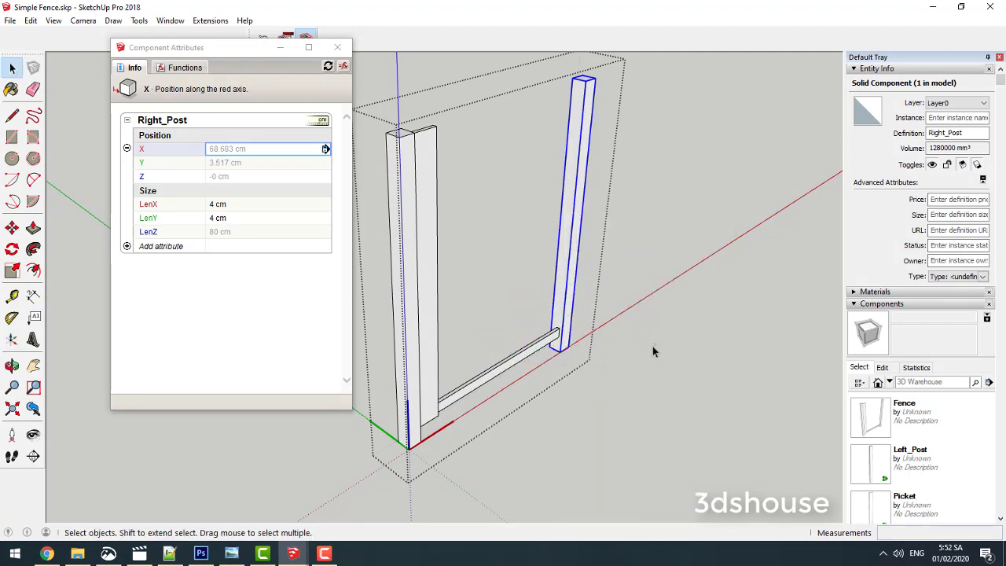
{"action": "key", "text": "Escape"}
{"action": "left_click_drag", "start_coordinate": [346, 210], "coordinate": [350, 291]}
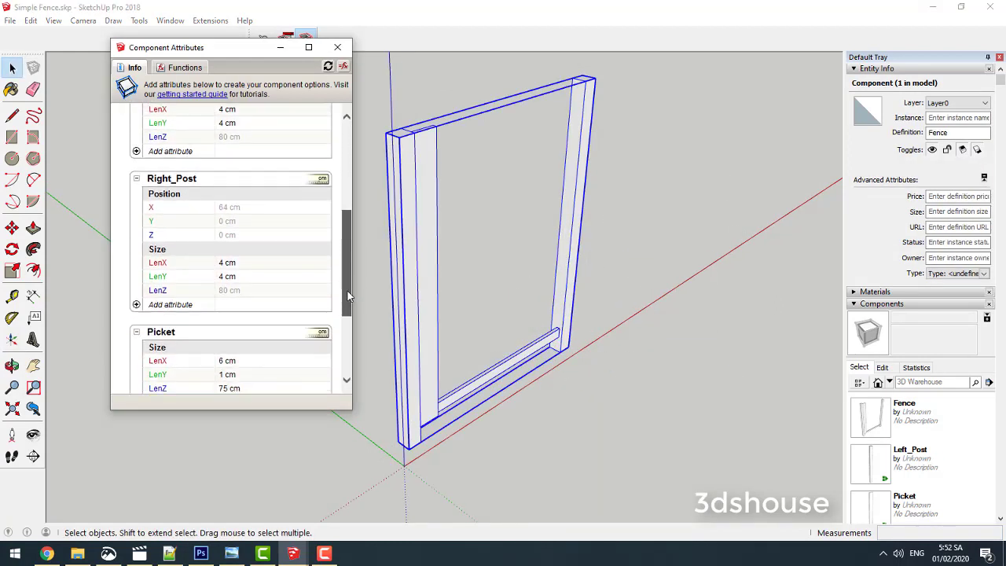
Step: Remove and re-add Right_Post's X position attribute
{"action": "left_click", "coordinate": [136, 208]}
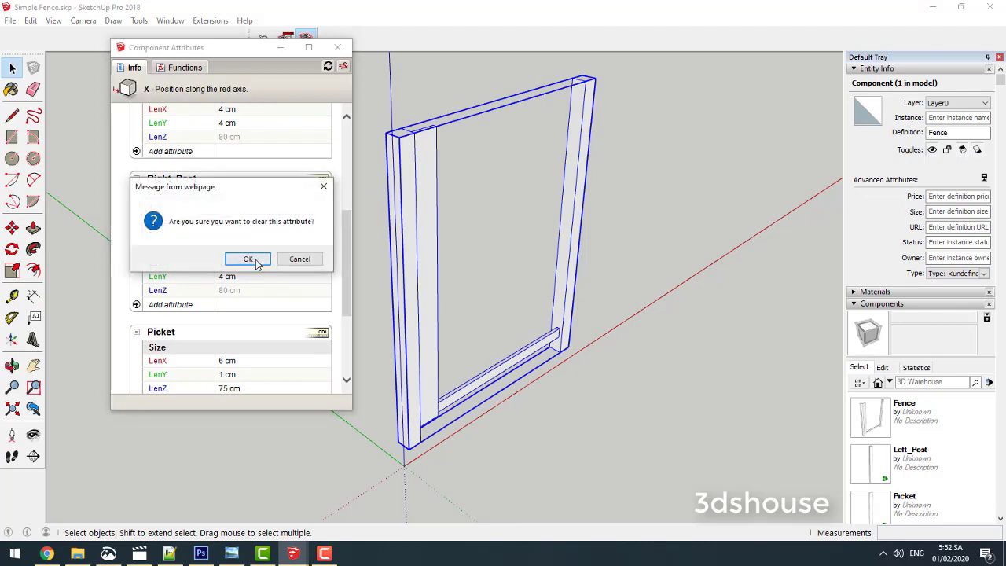
{"action": "left_click", "coordinate": [258, 260]}
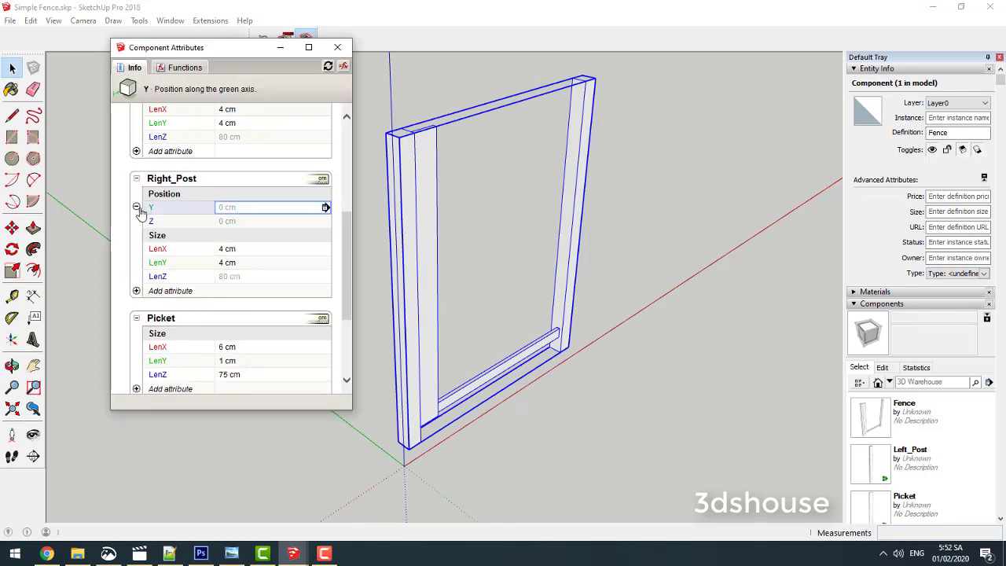
{"action": "left_click", "coordinate": [137, 292]}
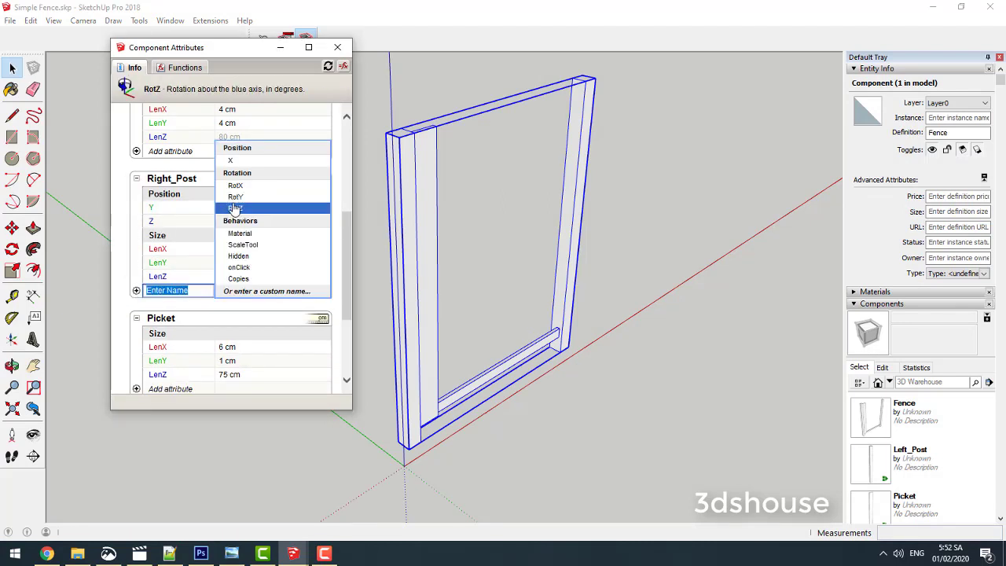
{"action": "left_click", "coordinate": [244, 161]}
Step: Add Position X, Y, Z attributes to Picket (X 4, Y 0, Z 5 cm)
{"action": "scroll", "coordinate": [233, 209], "scroll_direction": "up", "scroll_amount": 1}
{"action": "scroll", "coordinate": [233, 209], "scroll_direction": "up", "scroll_amount": 1}
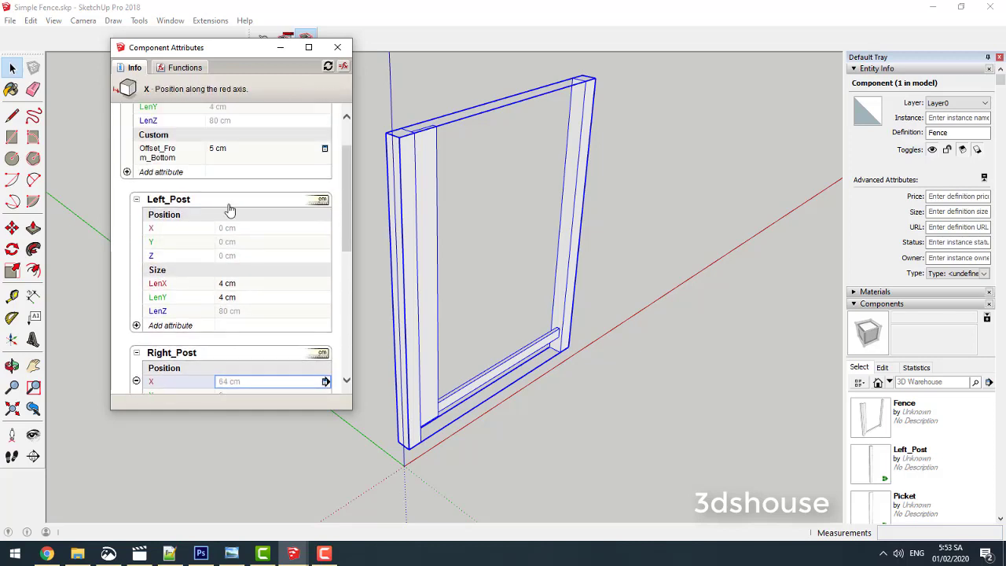
{"action": "scroll", "coordinate": [231, 208], "scroll_direction": "up", "scroll_amount": 1}
{"action": "scroll", "coordinate": [242, 205], "scroll_direction": "down", "scroll_amount": 1}
{"action": "scroll", "coordinate": [245, 228], "scroll_direction": "down", "scroll_amount": 3}
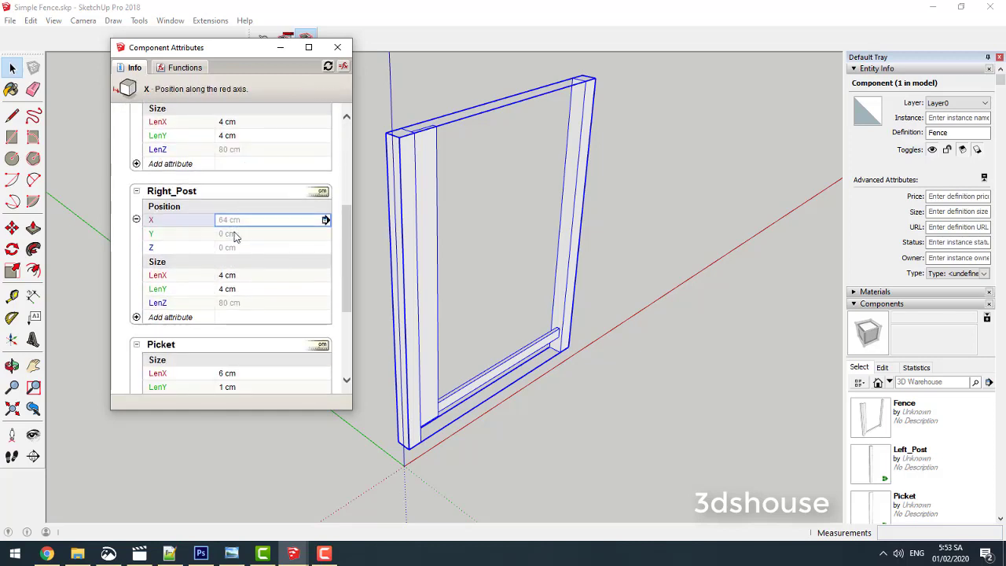
{"action": "scroll", "coordinate": [234, 240], "scroll_direction": "down", "scroll_amount": 2}
{"action": "scroll", "coordinate": [234, 247], "scroll_direction": "down", "scroll_amount": 1}
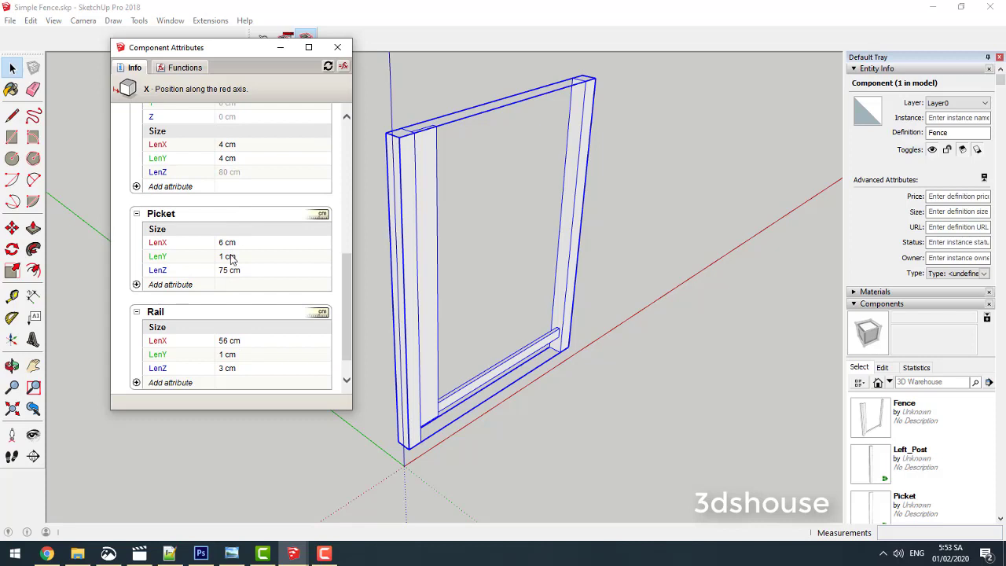
{"action": "left_click", "coordinate": [135, 284]}
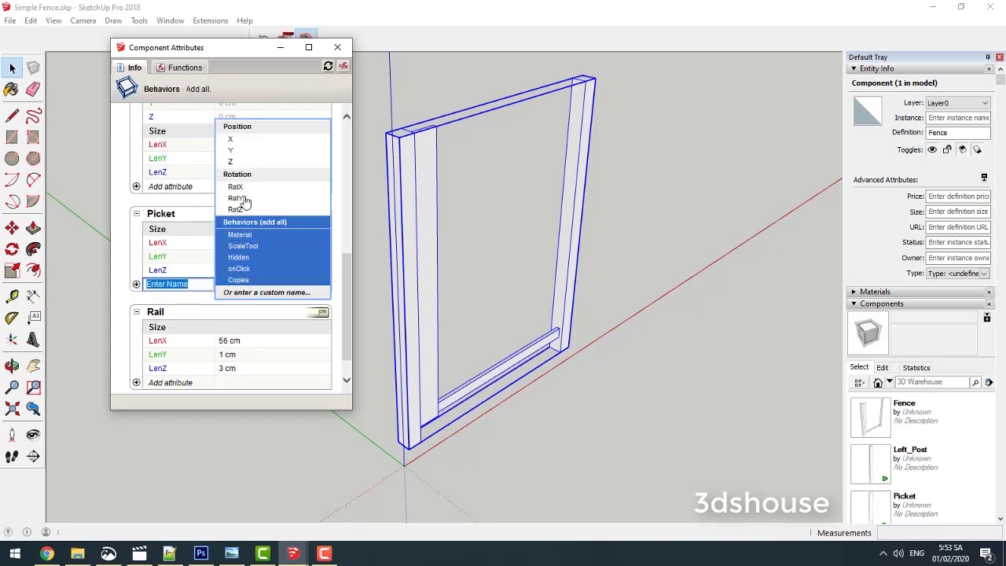
{"action": "left_click", "coordinate": [249, 127]}
{"action": "left_click", "coordinate": [231, 245]}
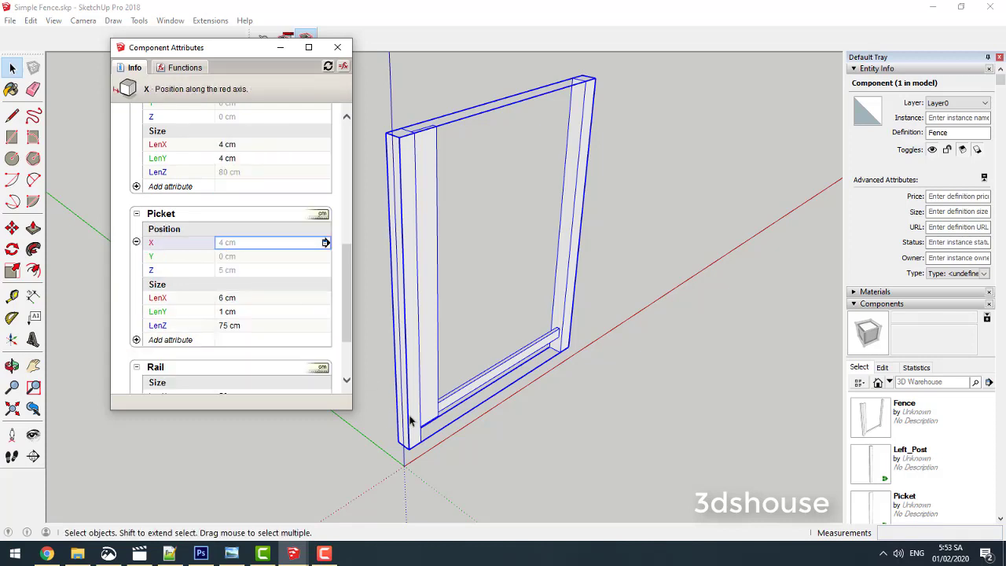
Step: Create a Fence attribute named Spacing and set its value to 10
{"action": "middle_click_drag", "start_coordinate": [418, 351], "coordinate": [415, 393]}
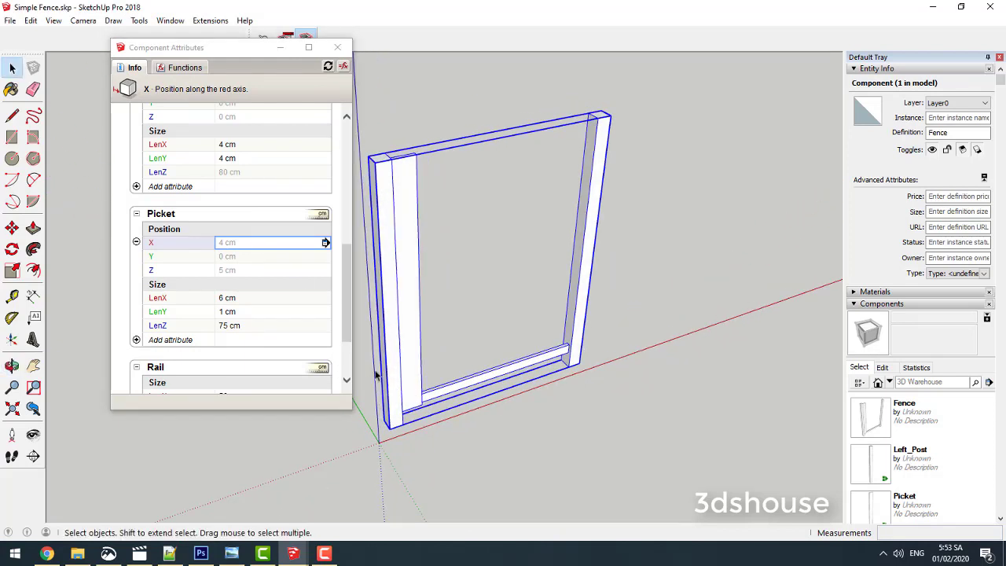
{"action": "scroll", "coordinate": [289, 303], "scroll_direction": "up", "scroll_amount": 3}
{"action": "scroll", "coordinate": [260, 327], "scroll_direction": "up", "scroll_amount": 3}
{"action": "scroll", "coordinate": [257, 315], "scroll_direction": "up", "scroll_amount": 2}
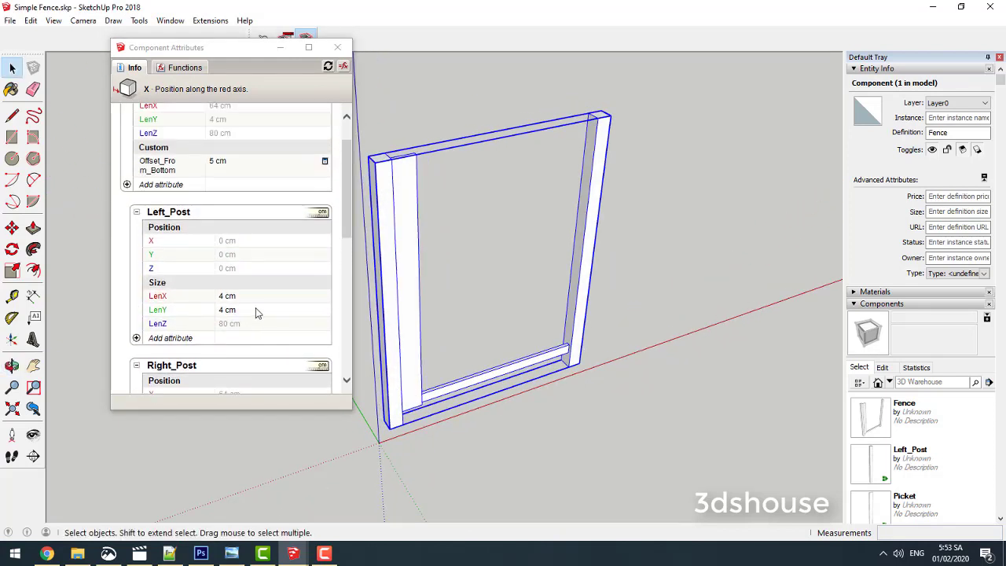
{"action": "scroll", "coordinate": [255, 308], "scroll_direction": "up", "scroll_amount": 2}
{"action": "left_click", "coordinate": [170, 228]}
{"action": "type", "text": "Spacing"}
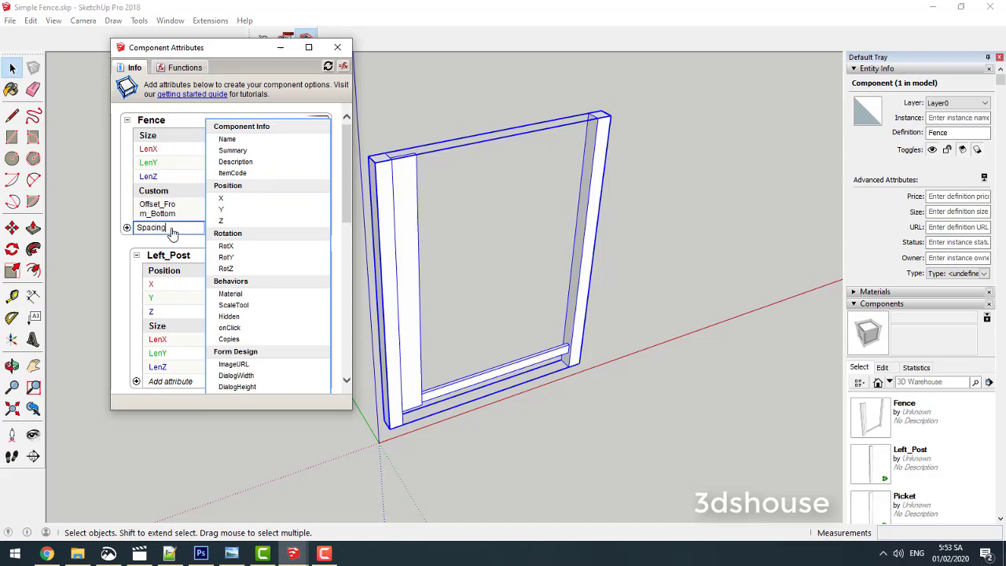
{"action": "key", "text": "Return"}
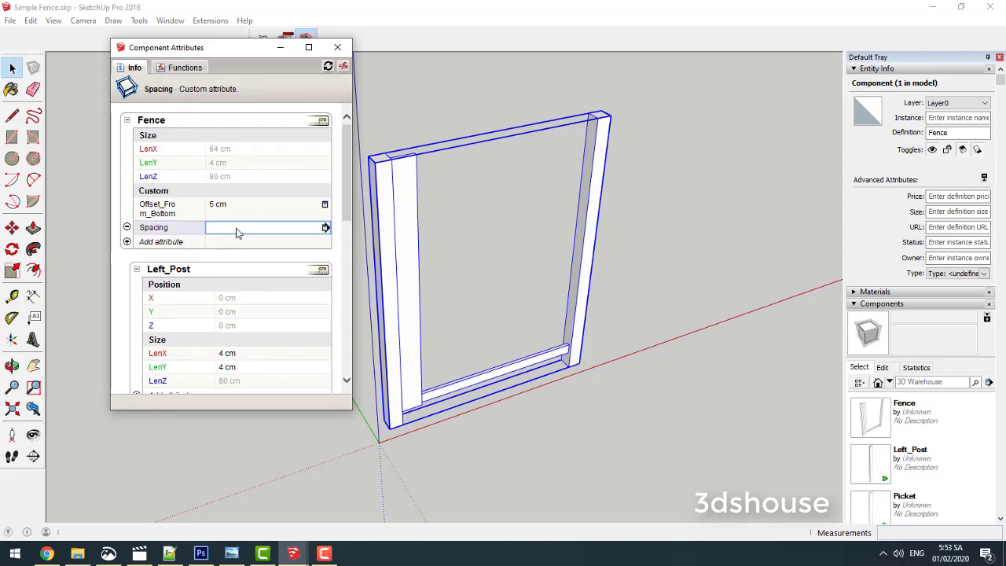
{"action": "left_click", "coordinate": [236, 228]}
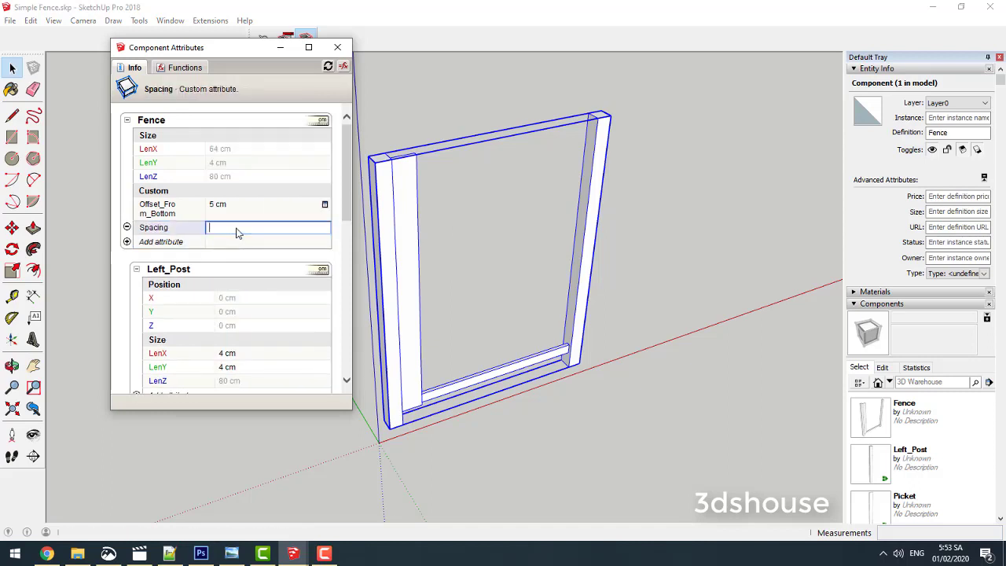
{"action": "type", "text": "10"}
{"action": "key", "text": "Return"}
Step: Set Picket X to =Fence!Spacing, moving the picket to 10 cm
{"action": "scroll", "coordinate": [246, 238], "scroll_direction": "down", "scroll_amount": 2}
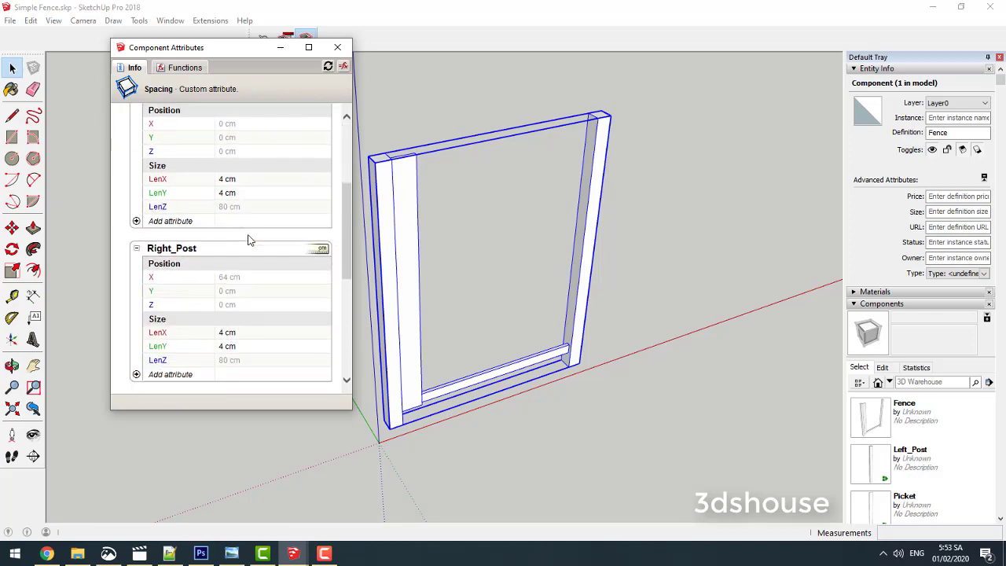
{"action": "scroll", "coordinate": [246, 240], "scroll_direction": "down", "scroll_amount": 1}
{"action": "scroll", "coordinate": [246, 241], "scroll_direction": "down", "scroll_amount": 1}
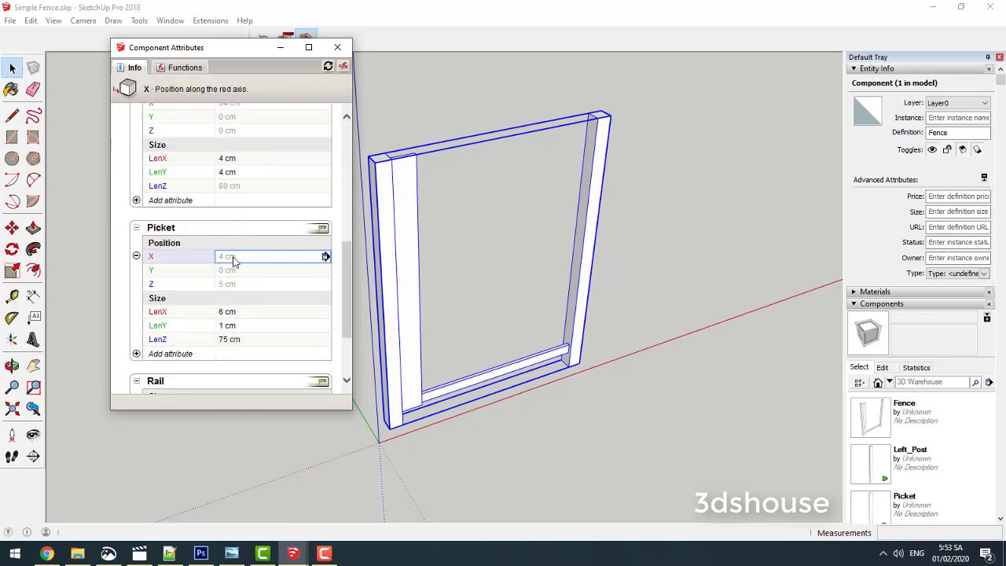
{"action": "left_click", "coordinate": [233, 260]}
{"action": "type", "text": "="}
{"action": "scroll", "coordinate": [219, 287], "scroll_direction": "up", "scroll_amount": 2}
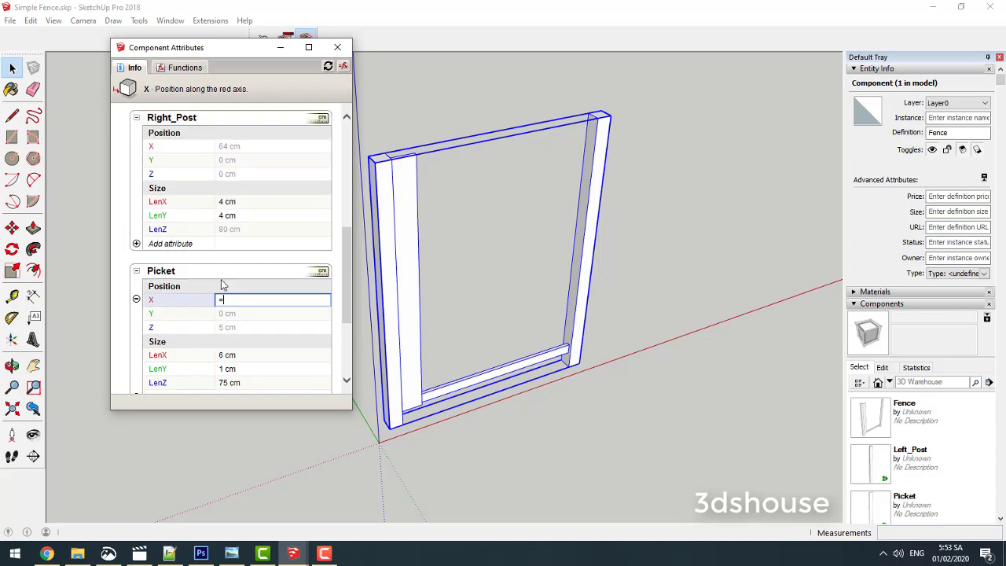
{"action": "scroll", "coordinate": [220, 281], "scroll_direction": "up", "scroll_amount": 1}
{"action": "scroll", "coordinate": [223, 282], "scroll_direction": "up", "scroll_amount": 2}
{"action": "scroll", "coordinate": [224, 283], "scroll_direction": "up", "scroll_amount": 1}
{"action": "scroll", "coordinate": [224, 282], "scroll_direction": "up", "scroll_amount": 1}
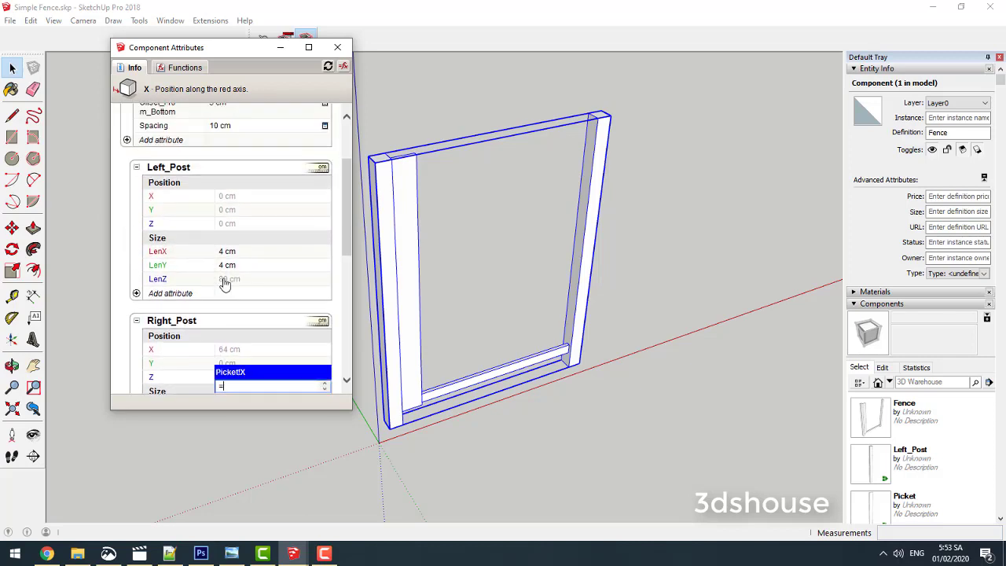
{"action": "scroll", "coordinate": [228, 267], "scroll_direction": "up", "scroll_amount": 1}
{"action": "scroll", "coordinate": [230, 263], "scroll_direction": "up", "scroll_amount": 1}
{"action": "left_click", "coordinate": [237, 227]}
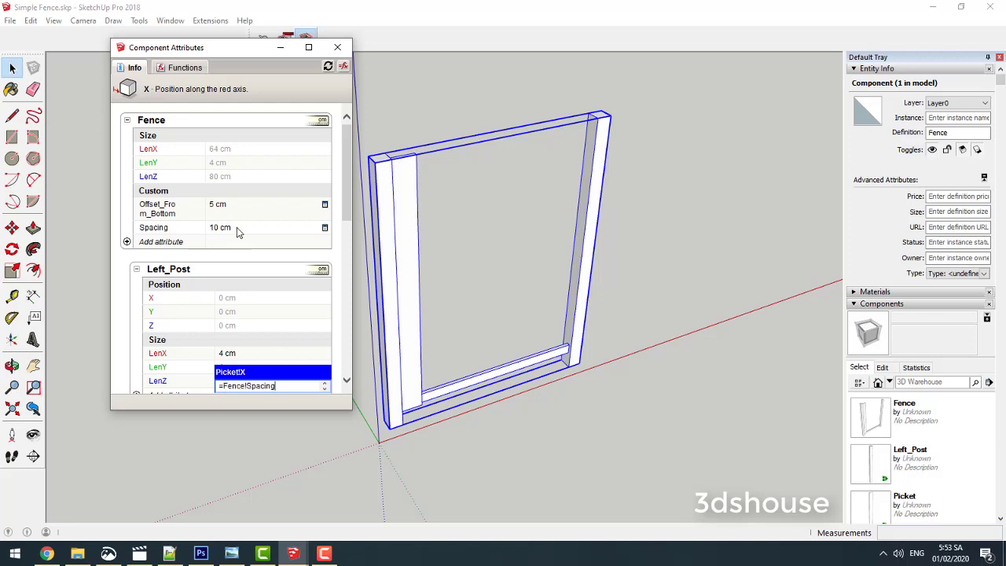
{"action": "key", "text": "Return"}
Step: Orbit and use Tape Measure to check the 10 cm post-to-picket gap
{"action": "middle_click_drag", "start_coordinate": [414, 314], "coordinate": [442, 321]}
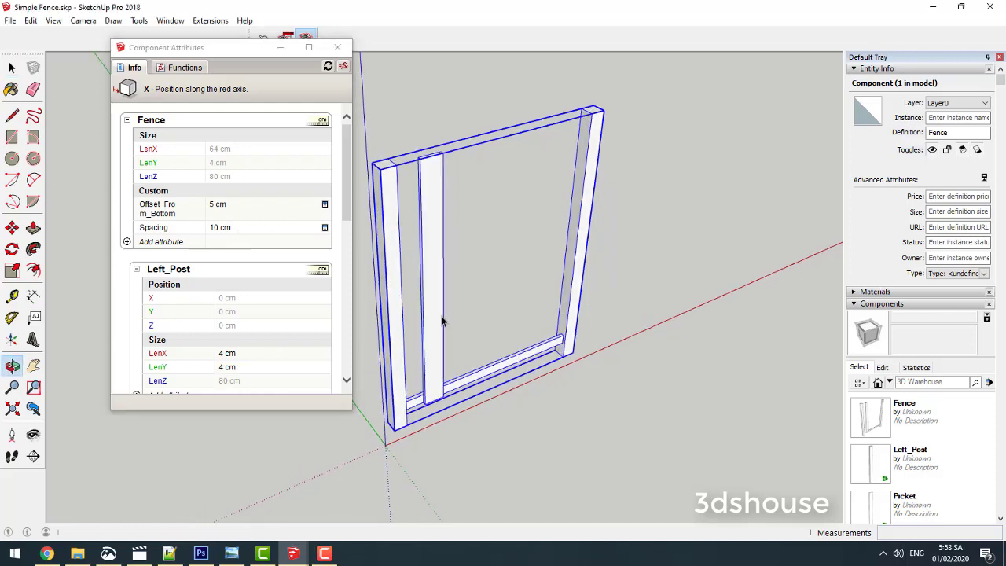
{"action": "scroll", "coordinate": [422, 330], "scroll_direction": "up", "scroll_amount": 1}
{"action": "scroll", "coordinate": [394, 195], "scroll_direction": "up", "scroll_amount": 2}
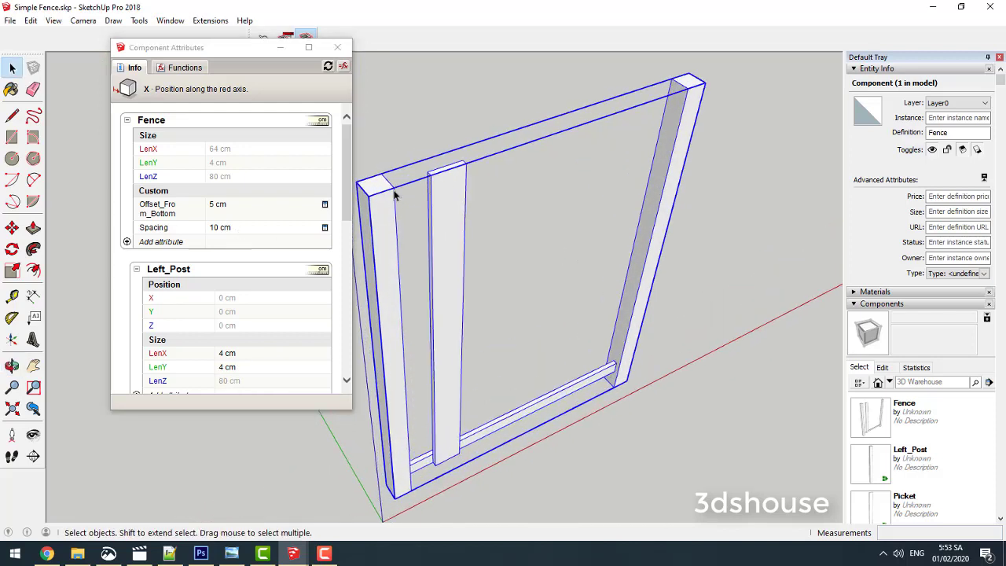
{"action": "key", "text": "t"}
{"action": "left_click", "coordinate": [430, 175]}
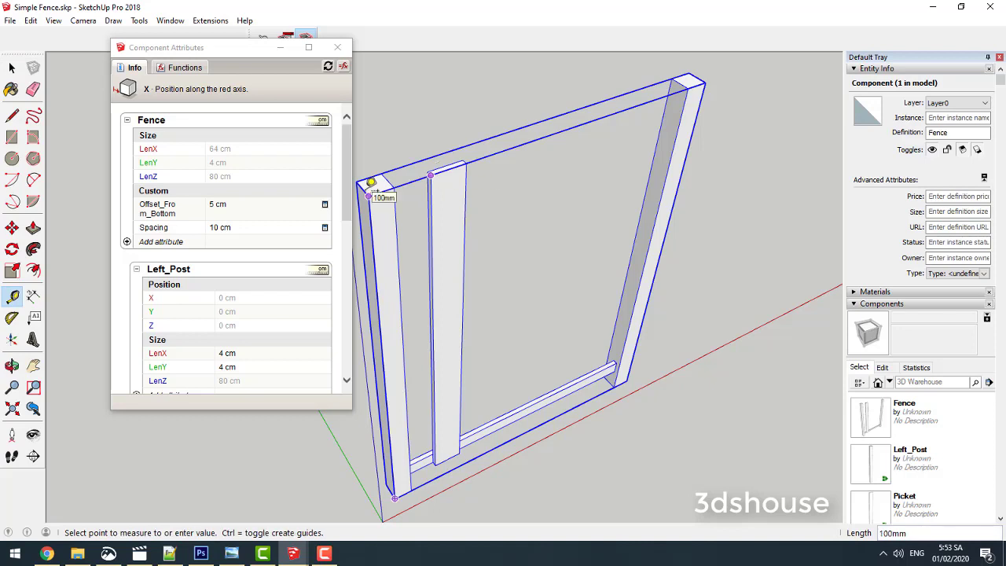
{"action": "key", "text": "space"}
{"action": "scroll", "coordinate": [382, 193], "scroll_direction": "down", "scroll_amount": 1}
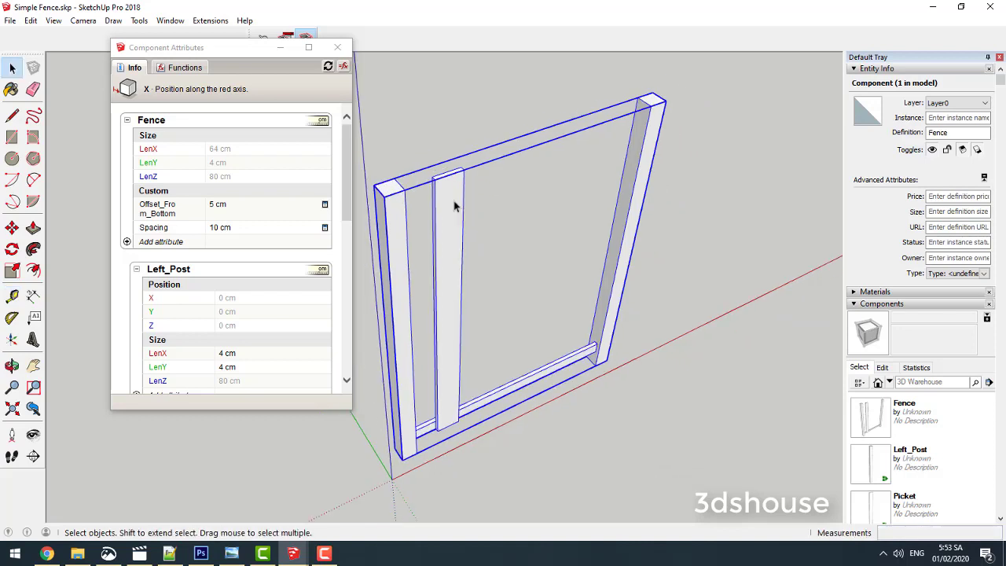
{"action": "scroll", "coordinate": [454, 206], "scroll_direction": "down", "scroll_amount": 2}
{"action": "middle_click_drag", "start_coordinate": [458, 207], "coordinate": [454, 239]}
{"action": "scroll", "coordinate": [352, 217], "scroll_direction": "down", "scroll_amount": 1}
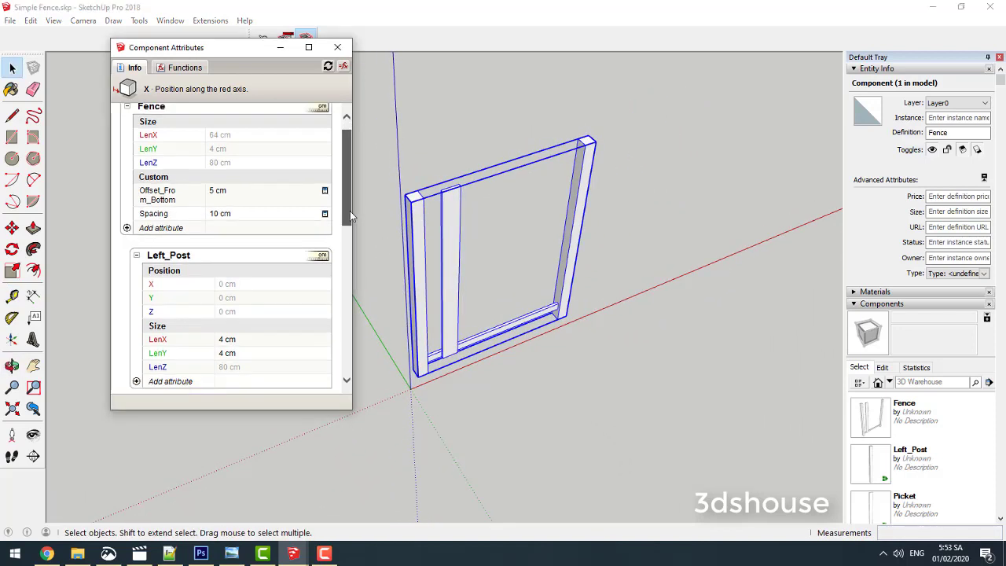
{"action": "left_click_drag", "start_coordinate": [350, 217], "coordinate": [347, 364]}
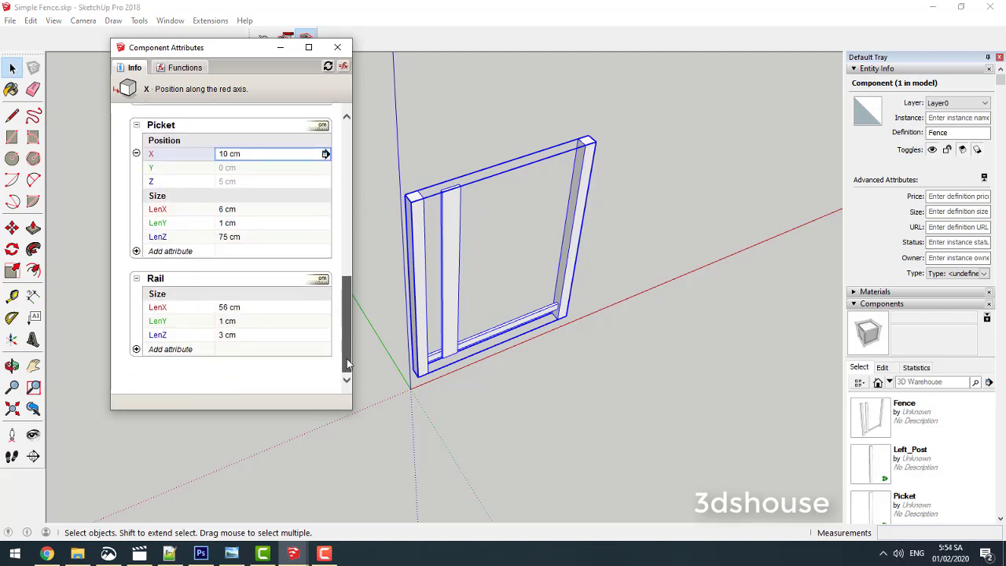
Step: Start a formula for Picket's 5 cm Z value, then cancel the edit
{"action": "left_click", "coordinate": [220, 169]}
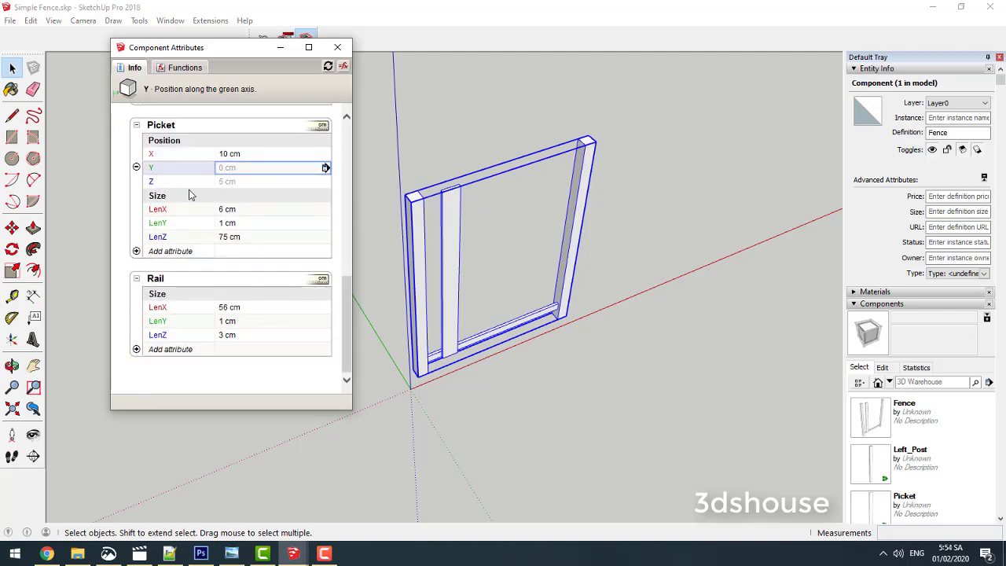
{"action": "left_click", "coordinate": [228, 182]}
{"action": "left_click_drag", "start_coordinate": [237, 182], "coordinate": [196, 183]}
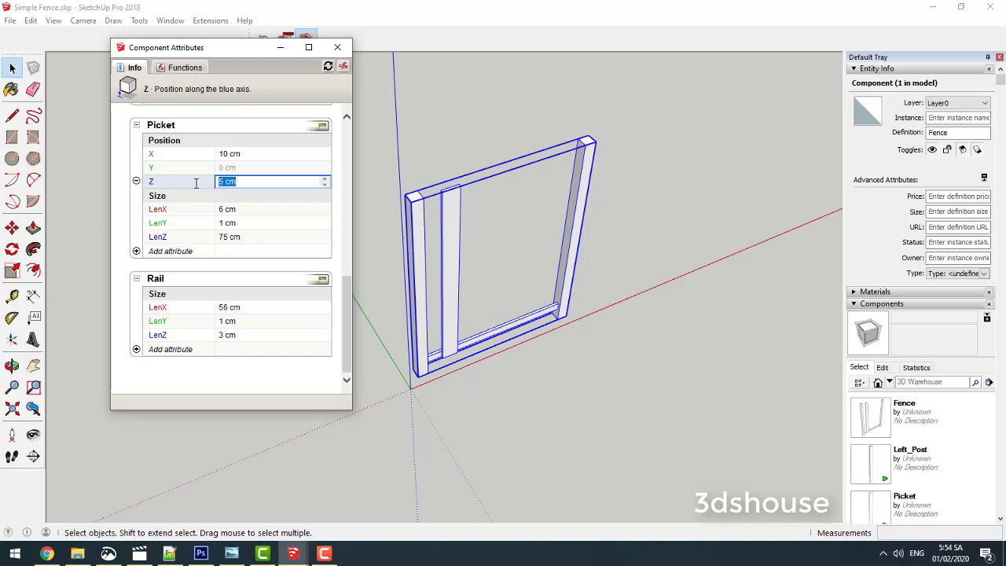
{"action": "type", "text": "="}
{"action": "scroll", "coordinate": [343, 303], "scroll_direction": "up", "scroll_amount": 5}
{"action": "scroll", "coordinate": [269, 195], "scroll_direction": "up", "scroll_amount": 2}
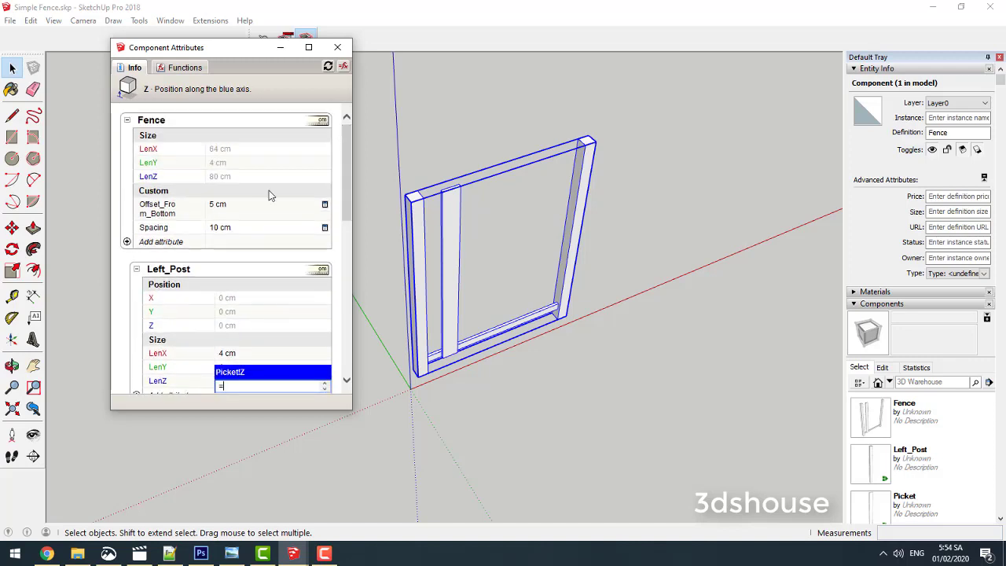
{"action": "key", "text": "Escape"}
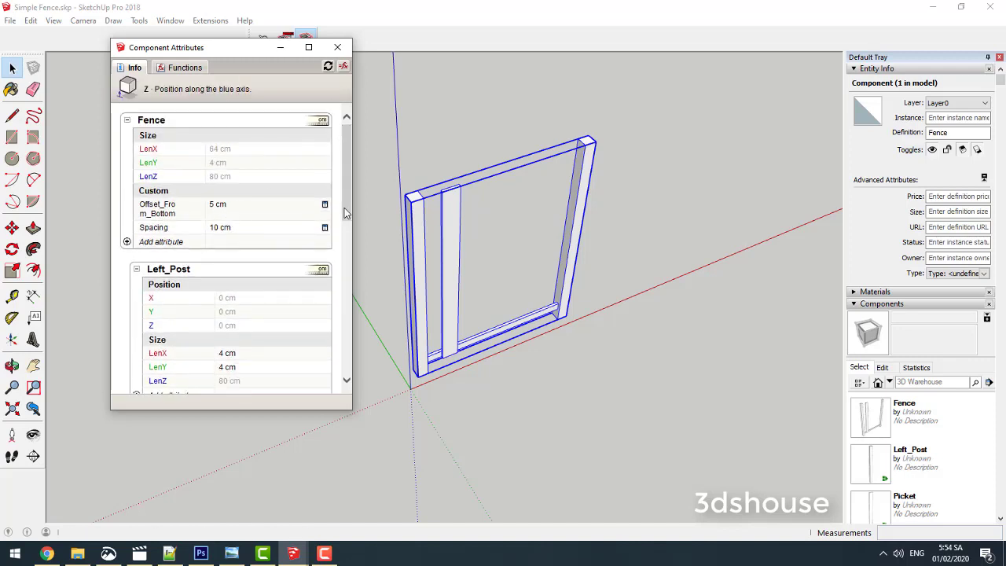
{"action": "left_click_drag", "start_coordinate": [343, 193], "coordinate": [343, 350]}
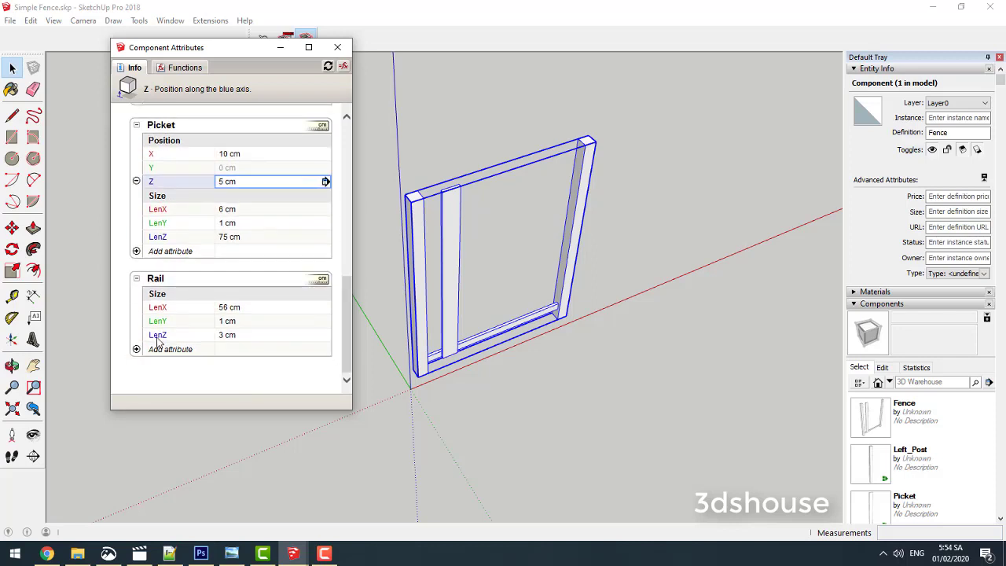
{"action": "left_click", "coordinate": [135, 351]}
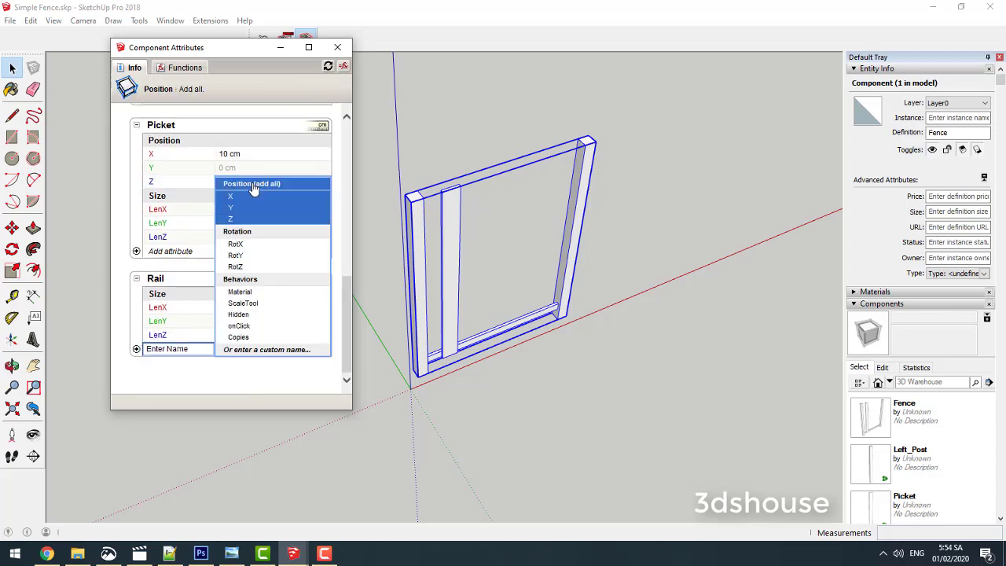
Step: Add Rail position attributes and set Rail X to =Left_Post!LenX (4 cm)
{"action": "left_click", "coordinate": [254, 190]}
{"action": "scroll", "coordinate": [337, 308], "scroll_direction": "down", "scroll_amount": 1}
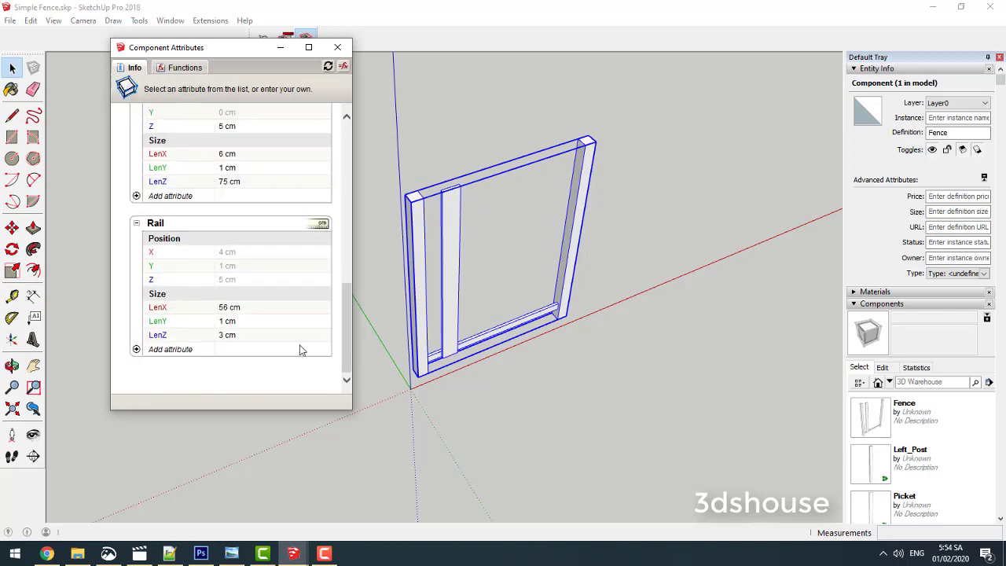
{"action": "middle_click_drag", "start_coordinate": [472, 307], "coordinate": [463, 302]}
{"action": "scroll", "coordinate": [463, 302], "scroll_direction": "up", "scroll_amount": 3}
{"action": "scroll", "coordinate": [467, 341], "scroll_direction": "up", "scroll_amount": 3}
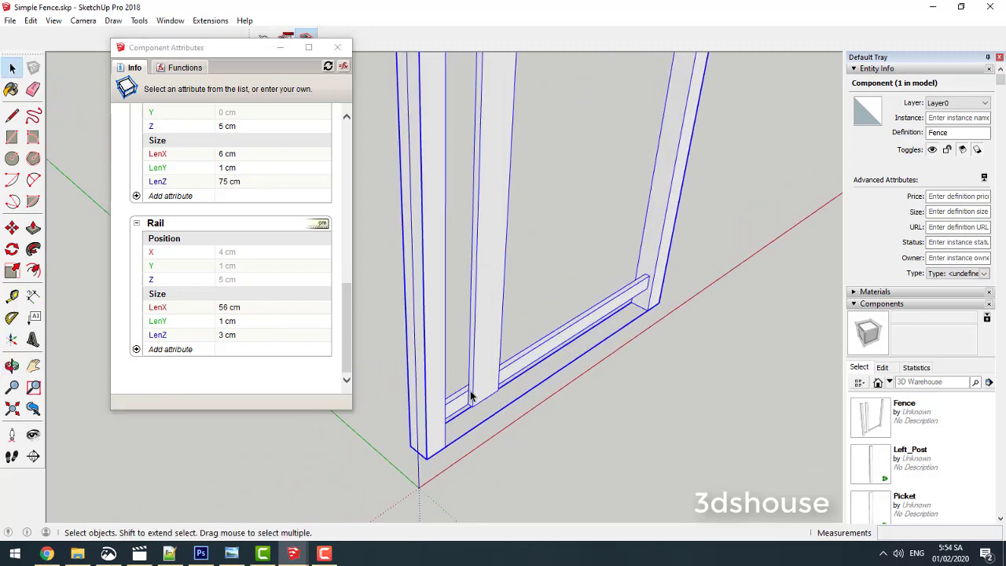
{"action": "mouse_move", "coordinate": [472, 400]}
{"action": "middle_mouse_down"}
{"action": "mouse_move", "coordinate": [536, 335]}
{"action": "mouse_move", "coordinate": [545, 338]}
{"action": "middle_mouse_up"}
{"action": "left_click", "coordinate": [228, 253]}
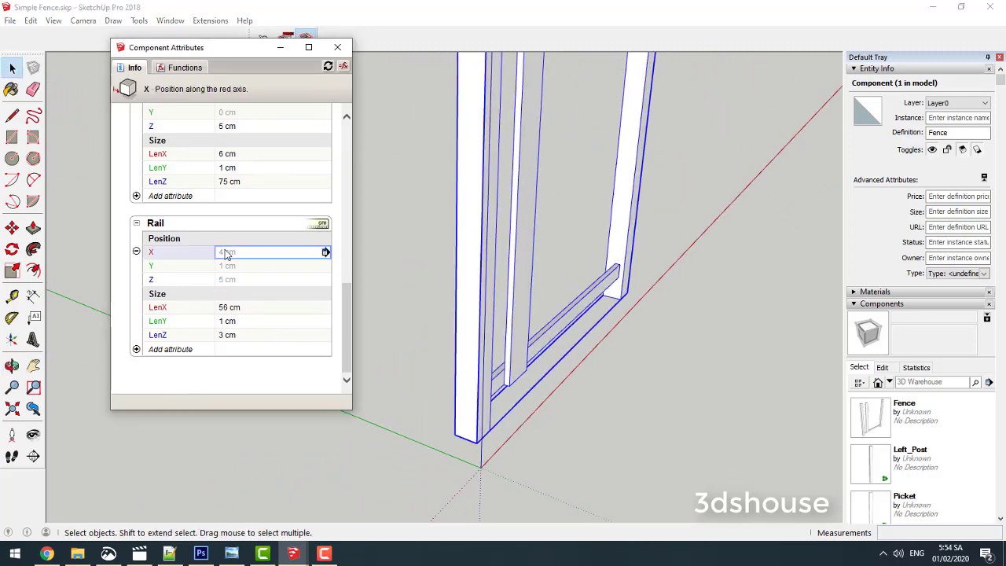
{"action": "type", "text": "="}
{"action": "scroll", "coordinate": [240, 245], "scroll_direction": "up", "scroll_amount": 1}
{"action": "scroll", "coordinate": [239, 245], "scroll_direction": "up", "scroll_amount": 2}
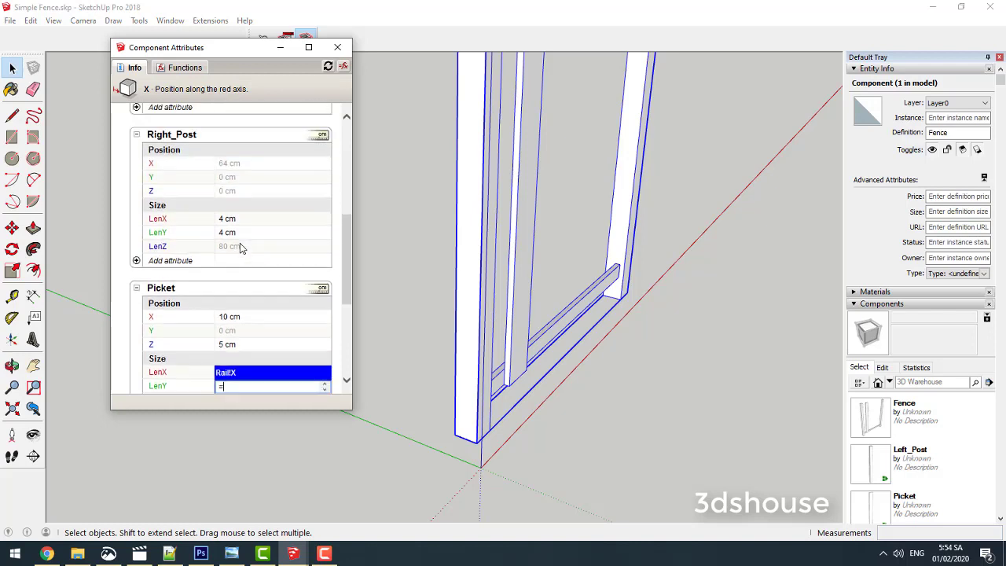
{"action": "scroll", "coordinate": [239, 245], "scroll_direction": "up", "scroll_amount": 2}
{"action": "scroll", "coordinate": [240, 245], "scroll_direction": "up", "scroll_amount": 2}
{"action": "scroll", "coordinate": [240, 242], "scroll_direction": "down", "scroll_amount": 2}
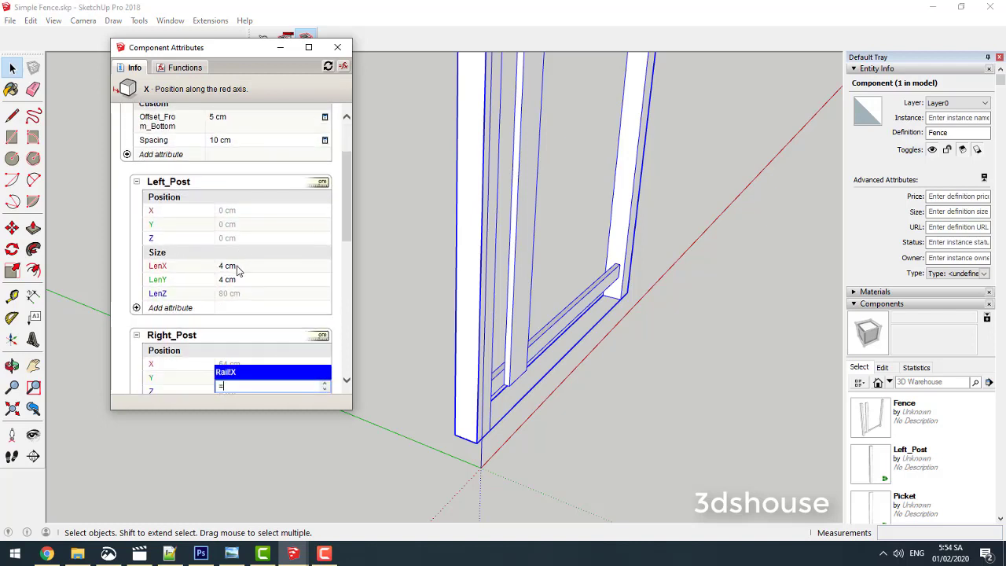
{"action": "left_click", "coordinate": [239, 269]}
{"action": "scroll", "coordinate": [349, 204], "scroll_direction": "down", "scroll_amount": 6}
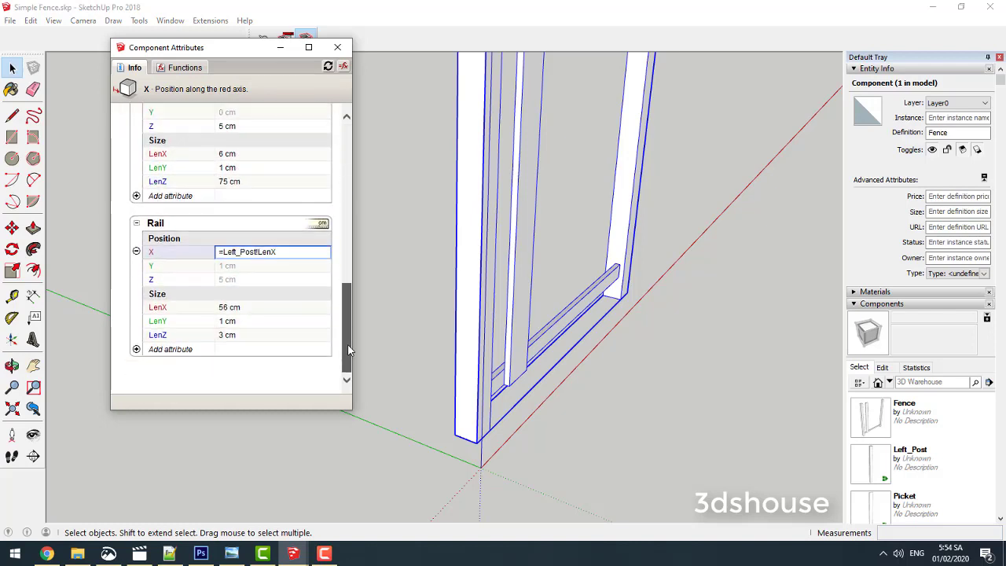
{"action": "key", "text": "Return"}
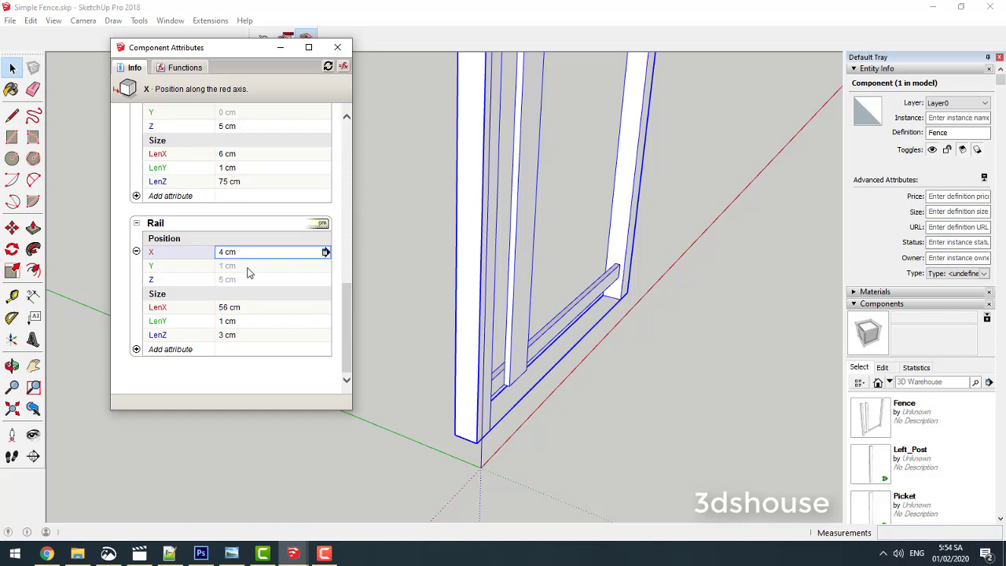
Step: Set Rail Y to 1 cm and Rail Z to =Fence!Offset_From_Bottom (5 cm)
{"action": "left_click", "coordinate": [247, 268]}
{"action": "type", "text": "=1"}
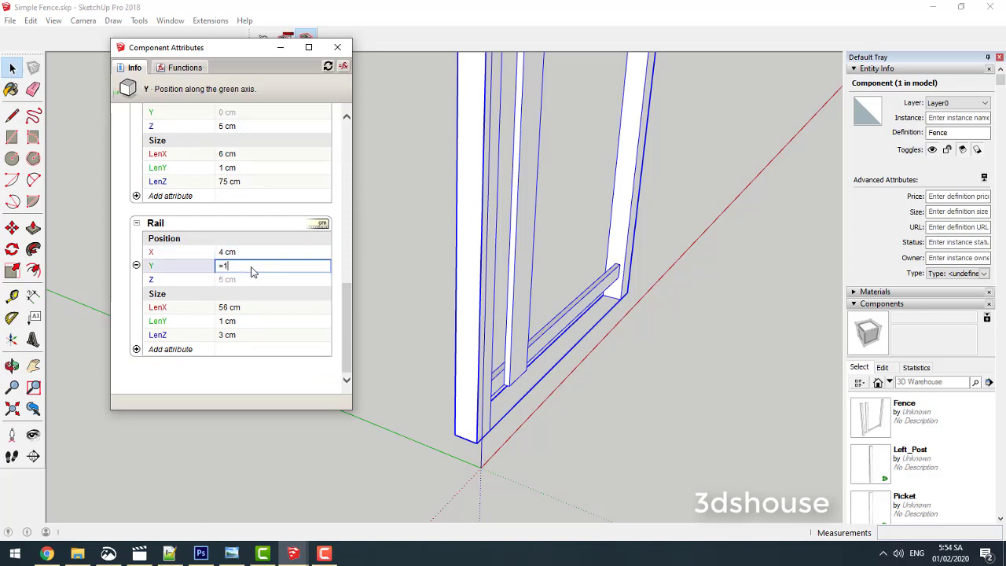
{"action": "key", "text": "Return"}
{"action": "left_click", "coordinate": [227, 283]}
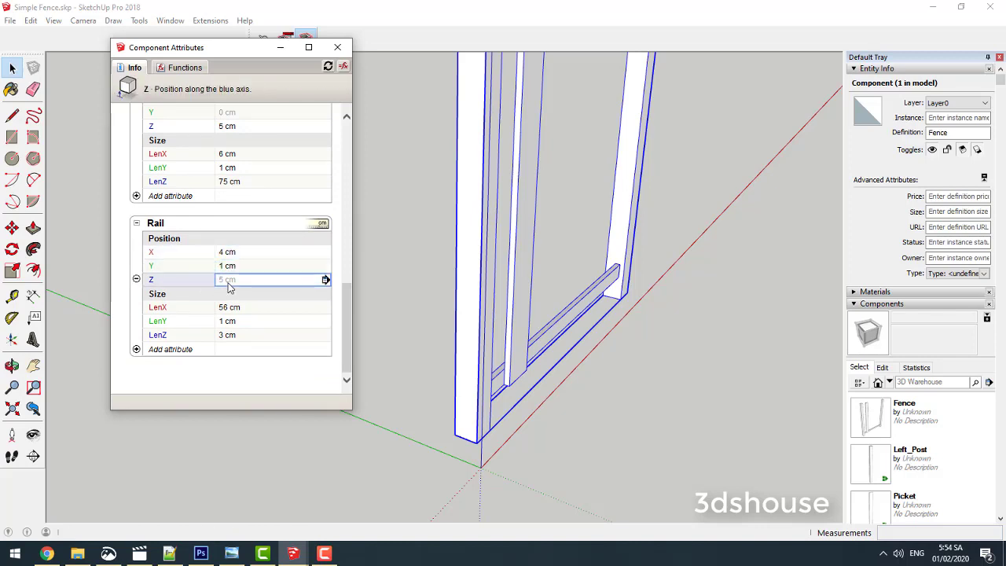
{"action": "type", "text": "="}
{"action": "left_click_drag", "start_coordinate": [344, 296], "coordinate": [344, 132]}
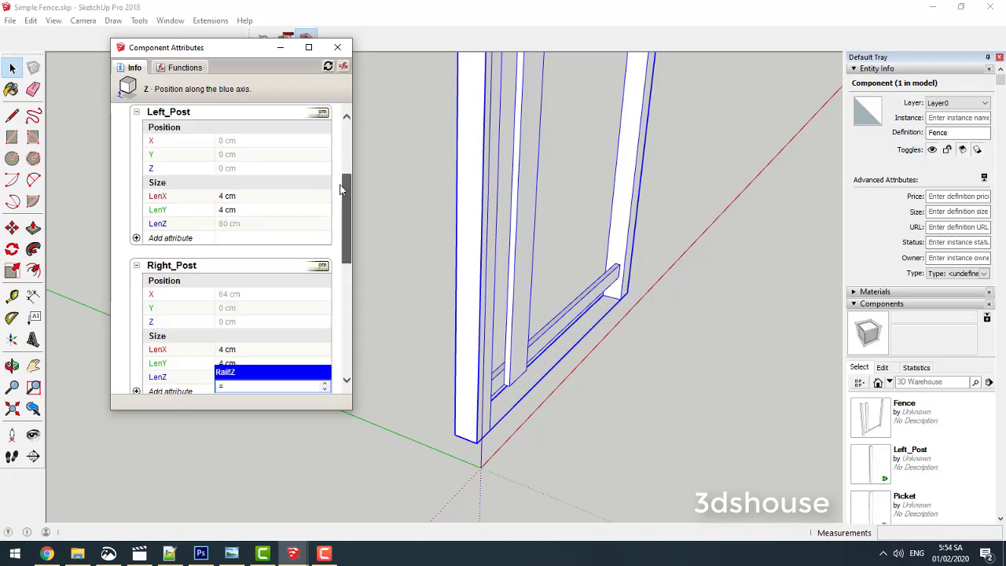
{"action": "left_click", "coordinate": [275, 212]}
{"action": "key", "text": "Return"}
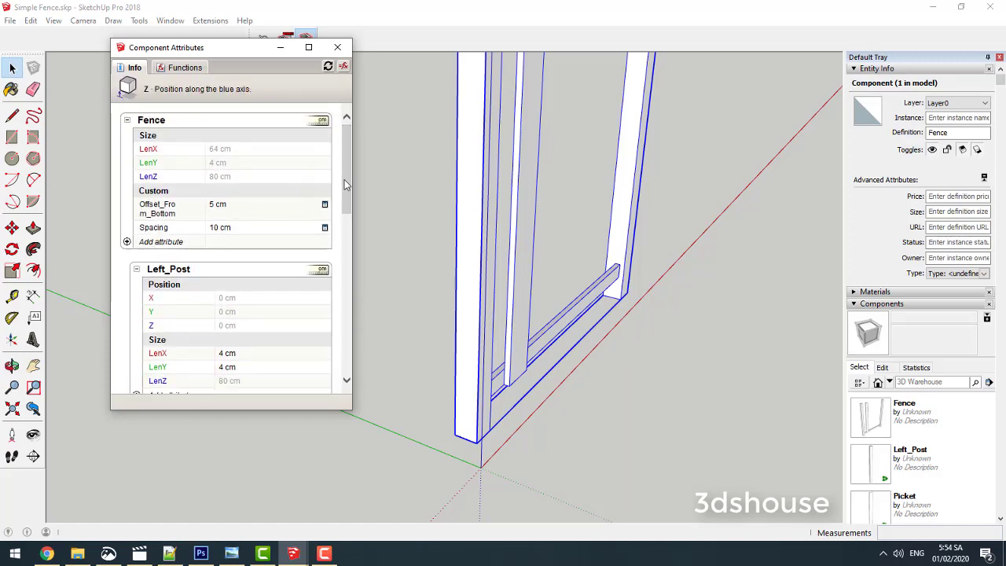
{"action": "left_click_drag", "start_coordinate": [345, 179], "coordinate": [346, 337]}
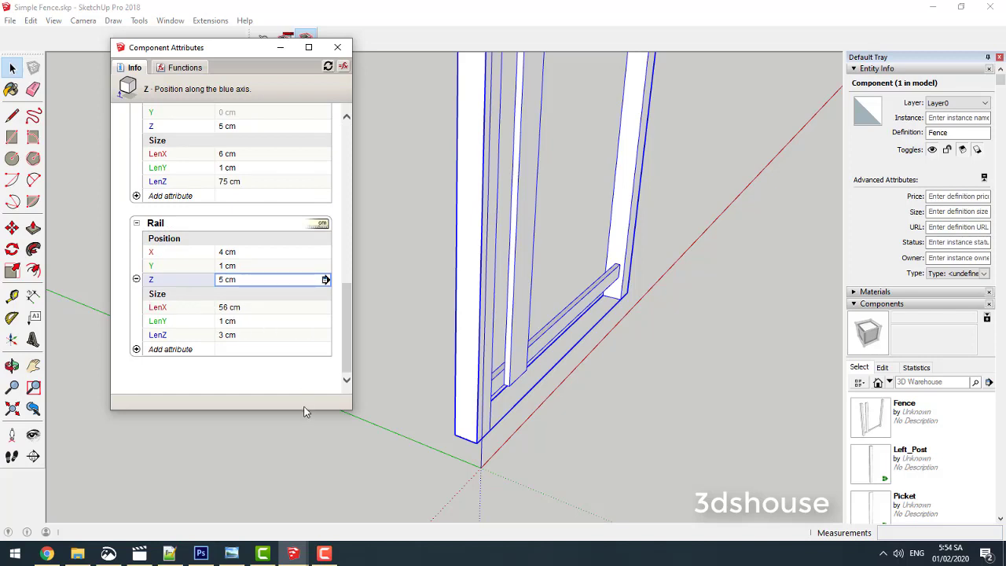
{"action": "left_click_drag", "start_coordinate": [302, 409], "coordinate": [301, 519]}
{"action": "mouse_move", "coordinate": [471, 472]}
{"action": "middle_mouse_down"}
{"action": "mouse_move", "coordinate": [496, 448]}
{"action": "mouse_move", "coordinate": [502, 425]}
{"action": "mouse_move", "coordinate": [696, 278]}
{"action": "middle_mouse_up"}
Step: Scale the fence along the red axis until the rail length reads 73.92 cm
{"action": "left_click", "coordinate": [487, 242]}
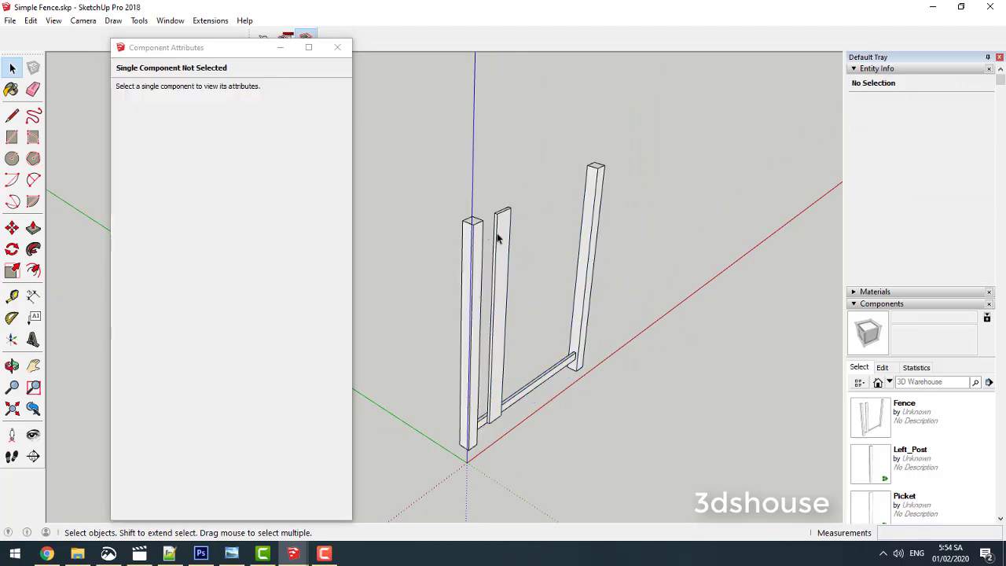
{"action": "left_click", "coordinate": [497, 238]}
{"action": "key", "text": "s"}
{"action": "left_click_drag", "start_coordinate": [582, 271], "coordinate": [660, 208]}
{"action": "mouse_move", "coordinate": [656, 269]}
{"action": "middle_mouse_down"}
{"action": "mouse_move", "coordinate": [489, 233]}
{"action": "mouse_move", "coordinate": [529, 204]}
{"action": "mouse_move", "coordinate": [602, 337]}
{"action": "mouse_move", "coordinate": [702, 228]}
{"action": "middle_mouse_up"}
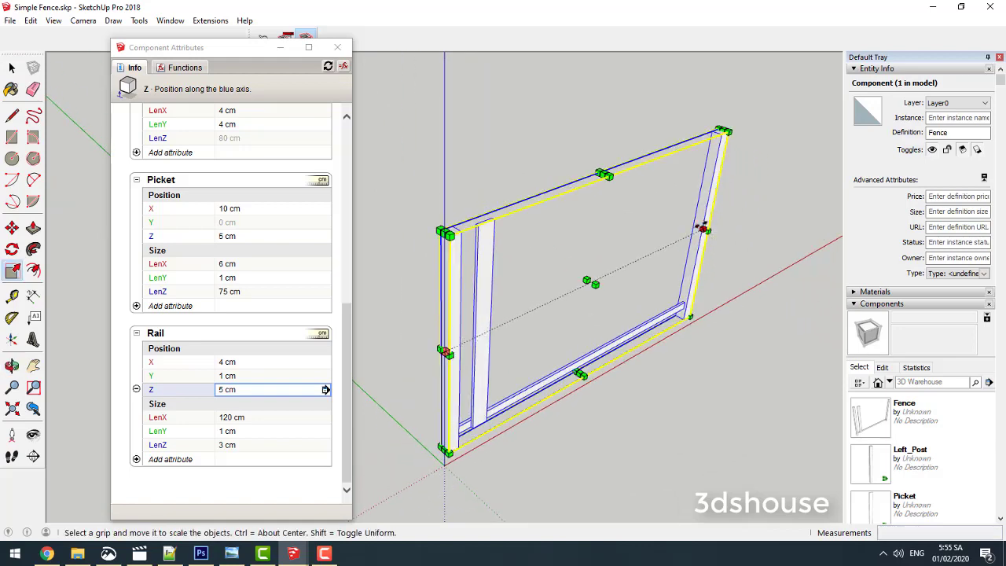
{"action": "left_click_drag", "start_coordinate": [702, 228], "coordinate": [621, 265]}
{"action": "key", "text": "space"}
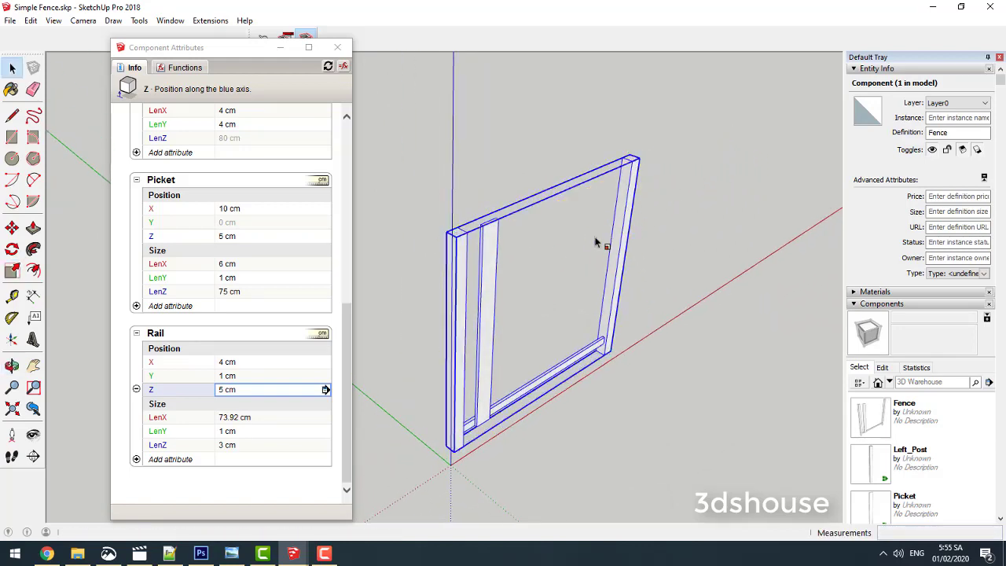
{"action": "left_click", "coordinate": [596, 243]}
{"action": "left_click", "coordinate": [460, 275]}
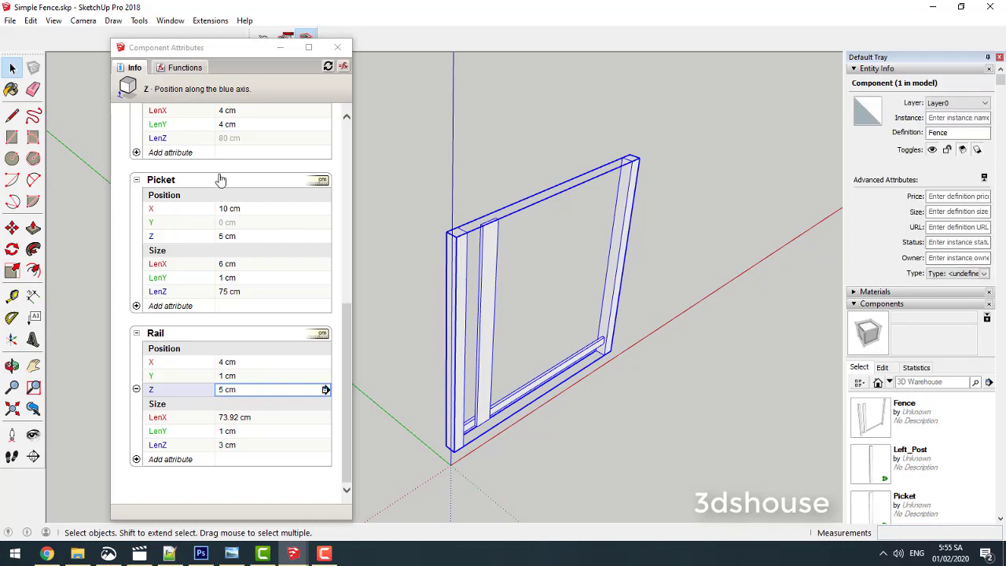
Step: Add a Copies attribute to the Picket
{"action": "left_click", "coordinate": [161, 306]}
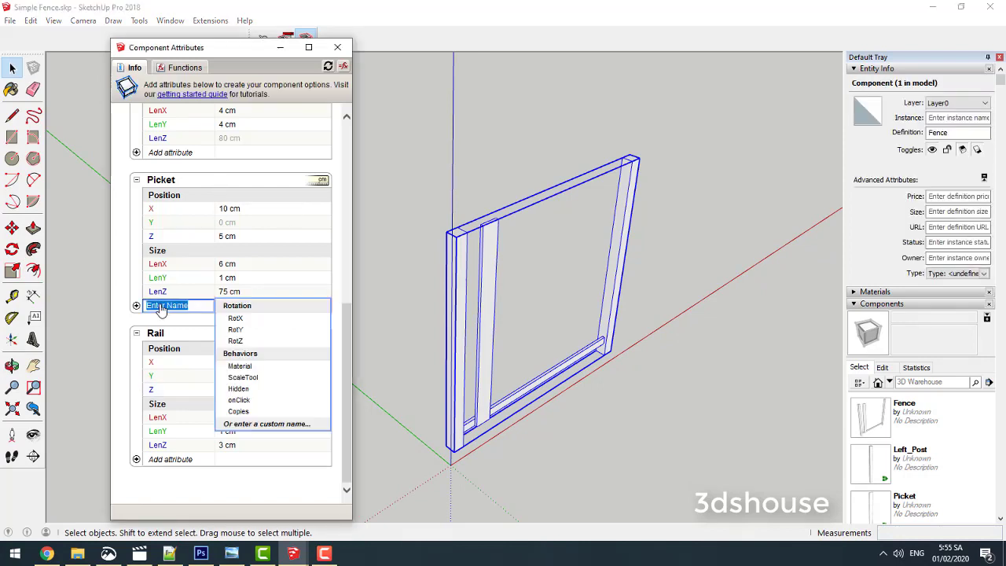
{"action": "left_click", "coordinate": [240, 411]}
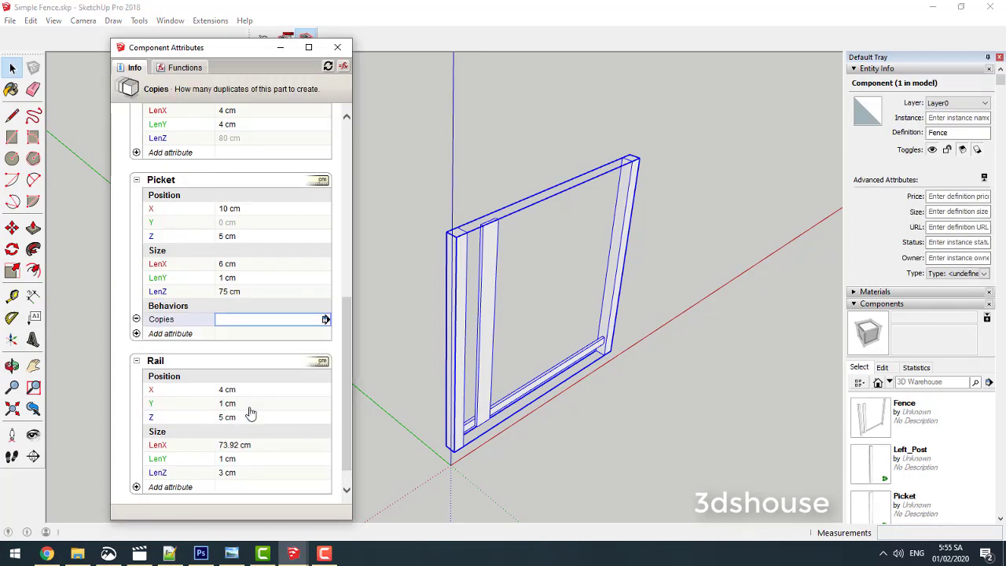
{"action": "left_click_drag", "start_coordinate": [346, 343], "coordinate": [342, 189]}
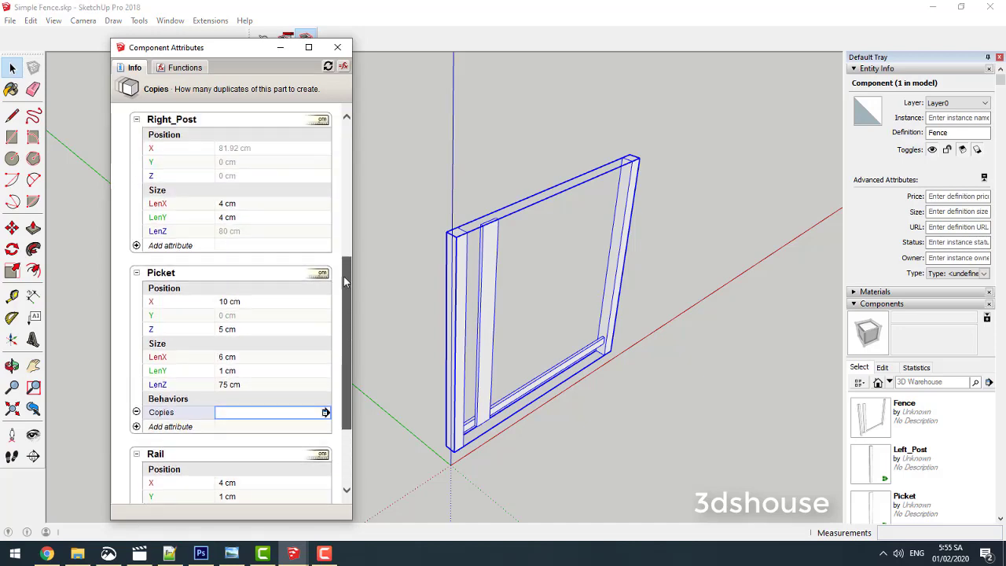
{"action": "scroll", "coordinate": [342, 189], "scroll_direction": "down", "scroll_amount": 5}
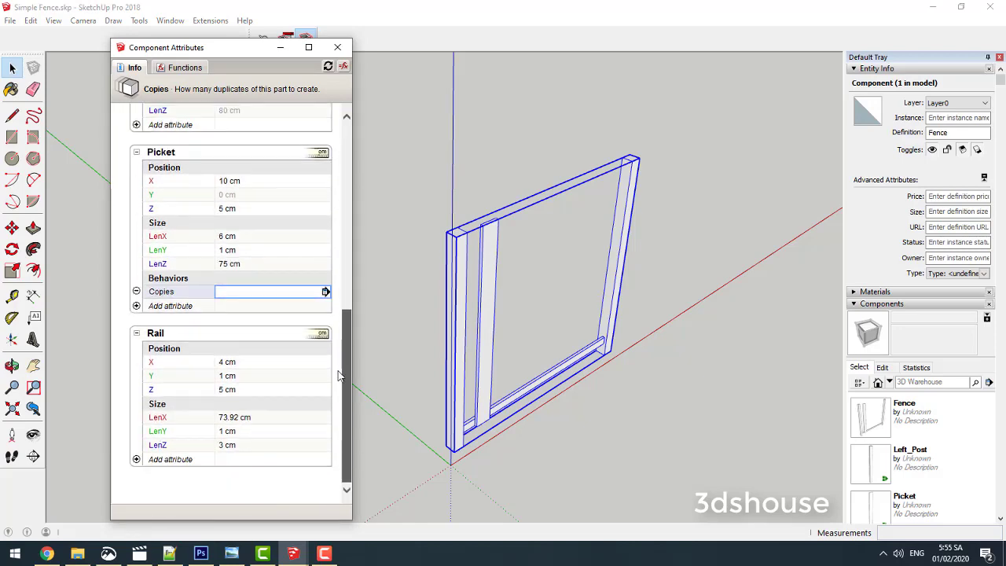
{"action": "left_click", "coordinate": [225, 291]}
{"action": "type", "text": "="}
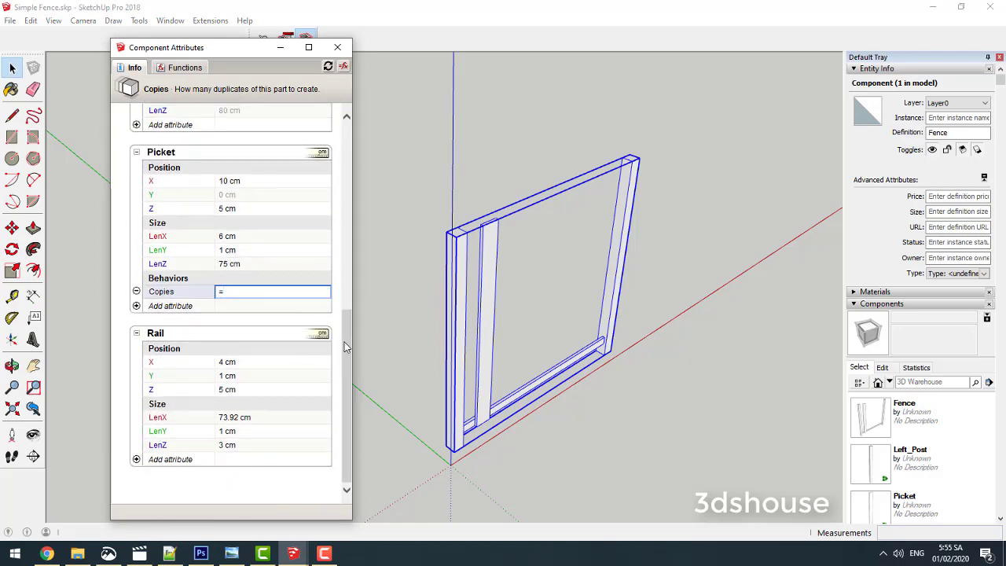
Step: Set Picket Copies to Fence!LenX minus Left_Post and Right_Post LenX, giving 7
{"action": "left_click_drag", "start_coordinate": [346, 346], "coordinate": [347, 160]}
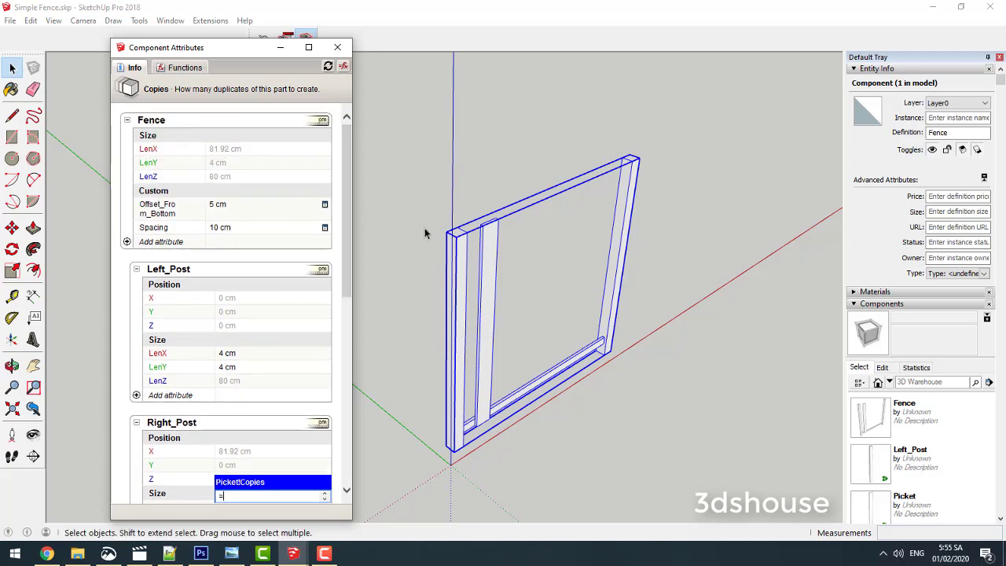
{"action": "left_click", "coordinate": [287, 149]}
{"action": "left_click_drag", "start_coordinate": [351, 309], "coordinate": [344, 397]}
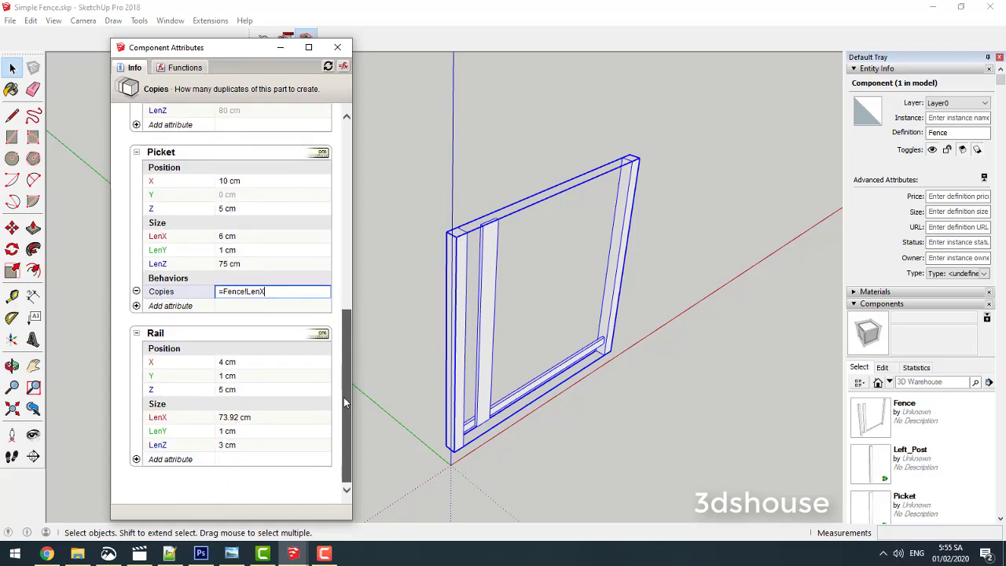
{"action": "left_click_drag", "start_coordinate": [350, 354], "coordinate": [346, 200]}
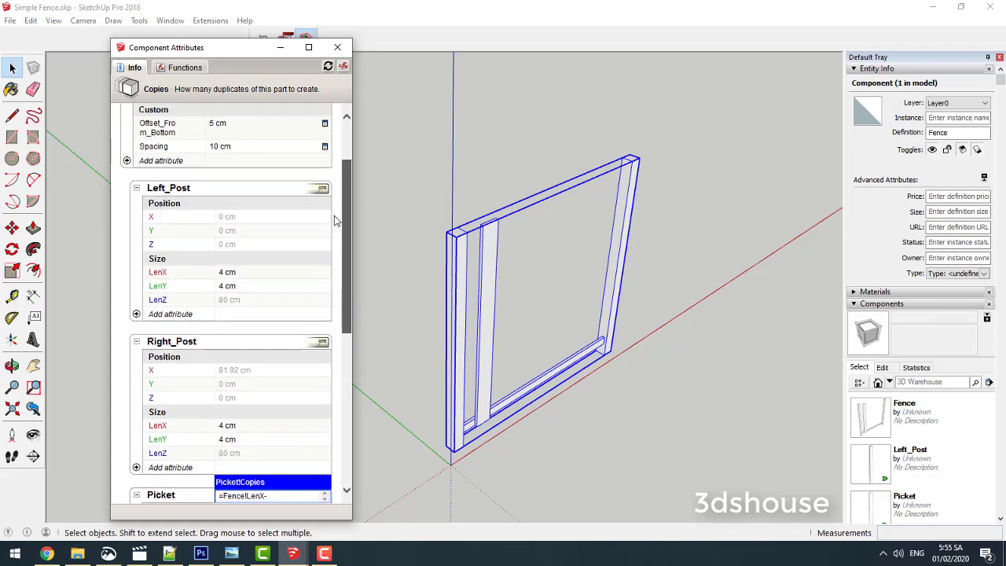
{"action": "left_click", "coordinate": [243, 283]}
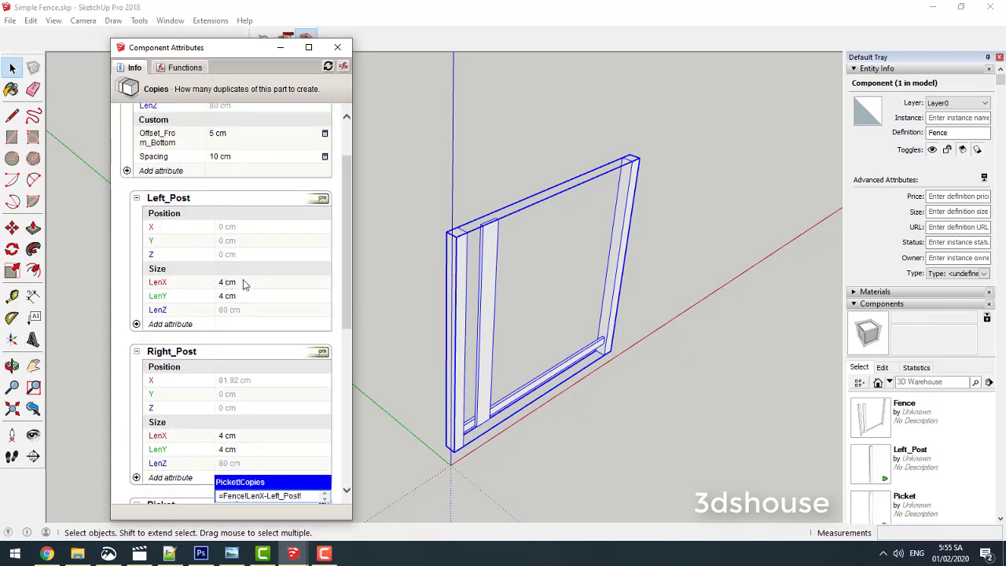
{"action": "left_click_drag", "start_coordinate": [346, 290], "coordinate": [341, 445]}
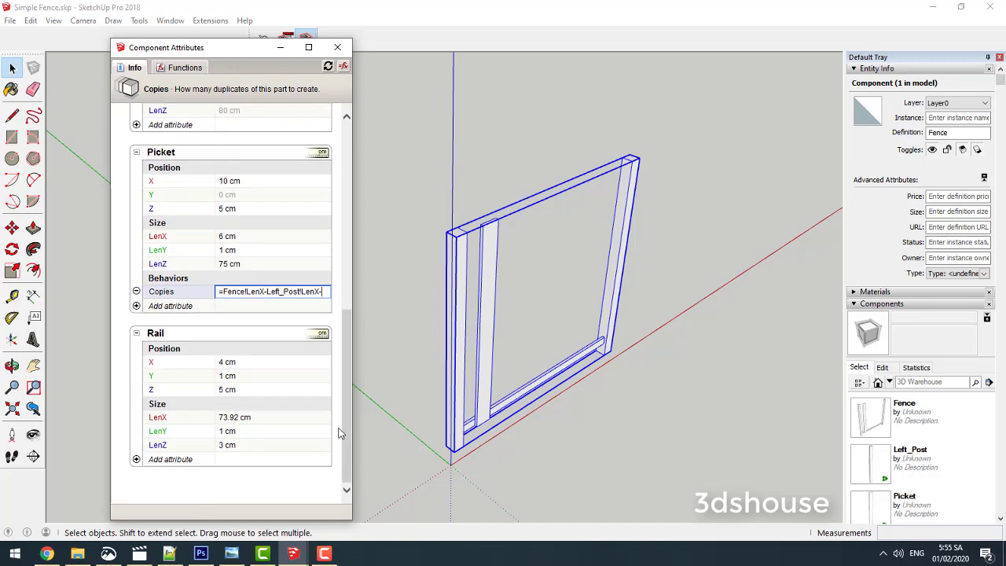
{"action": "mouse_move", "coordinate": [350, 391]}
{"action": "left_mouse_down"}
{"action": "mouse_move", "coordinate": [347, 292]}
{"action": "mouse_move", "coordinate": [341, 438]}
{"action": "left_mouse_up"}
{"action": "type", "text": "Right_Post!LenX"}
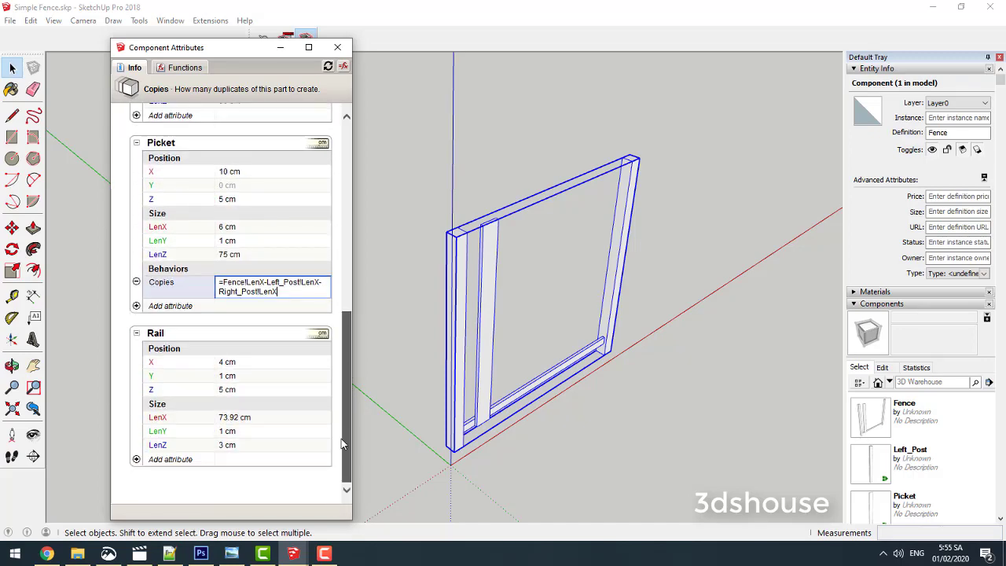
{"action": "type", "text": ")"}
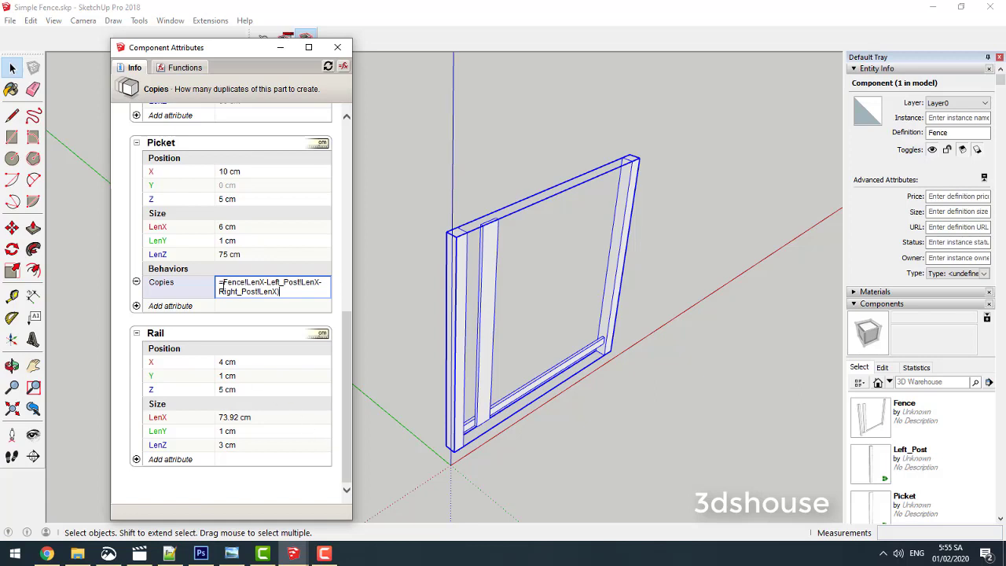
{"action": "type", "text": "("}
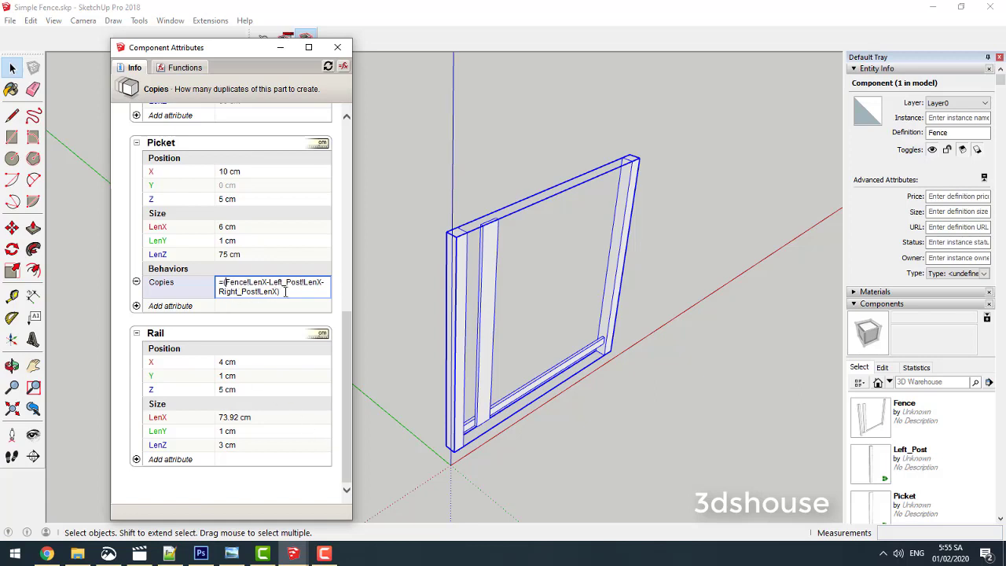
{"action": "left_click_drag", "start_coordinate": [347, 330], "coordinate": [346, 148]}
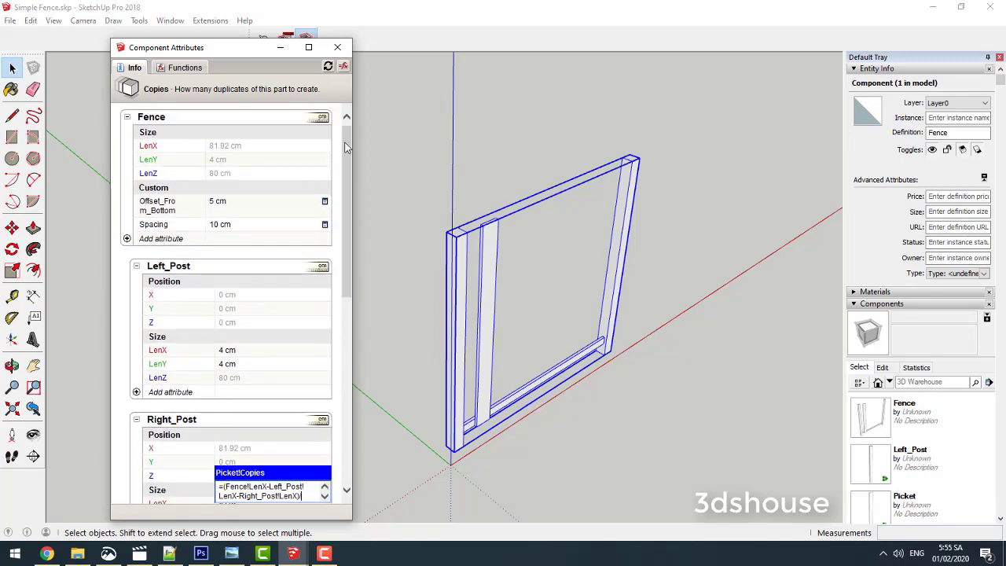
{"action": "left_click", "coordinate": [218, 227]}
{"action": "key", "text": "Return"}
{"action": "left_click_drag", "start_coordinate": [346, 256], "coordinate": [340, 393]}
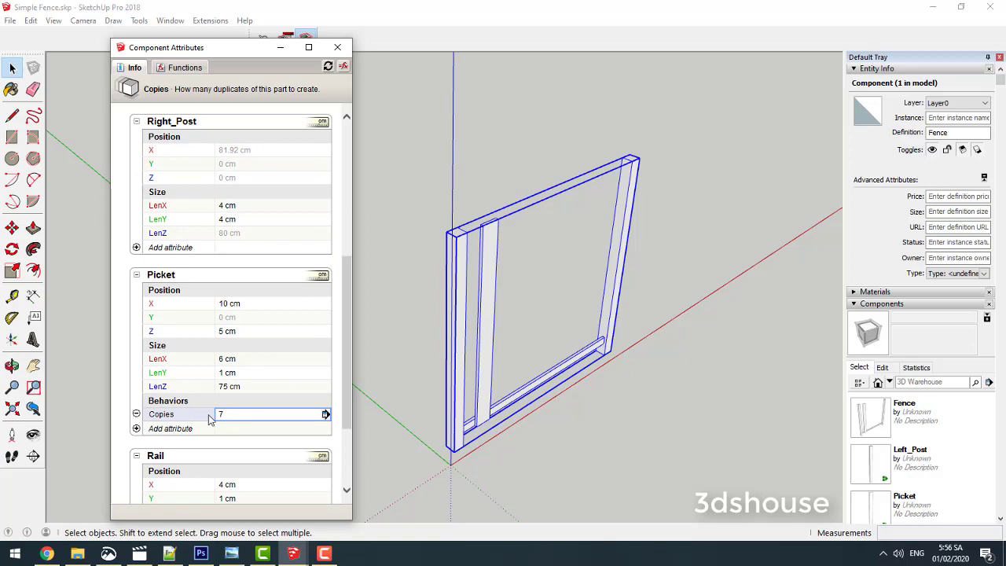
Step: Set Picket X to add copy × Fence!Spacing, spacing pickets every 10 cm
{"action": "left_click", "coordinate": [251, 305]}
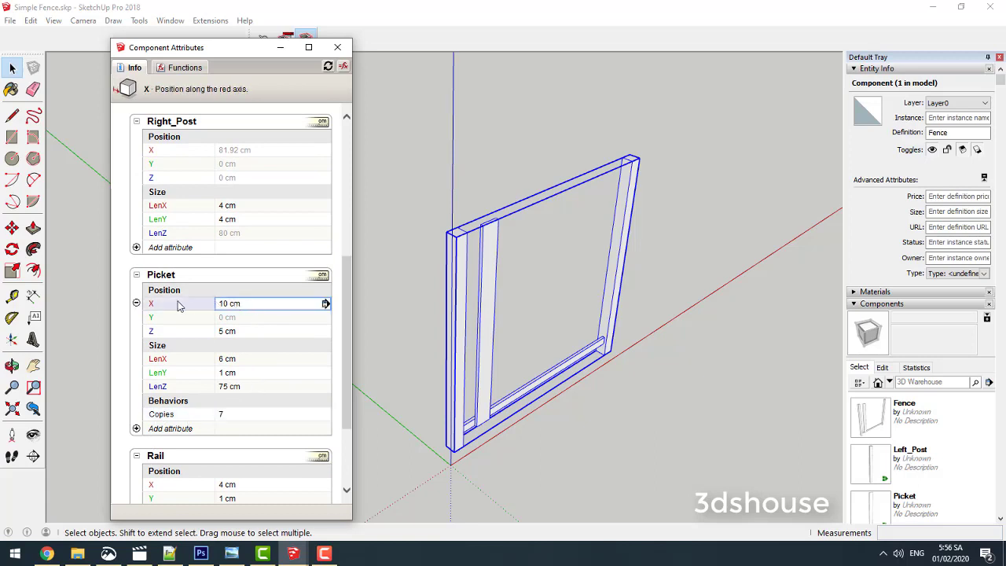
{"action": "type", "text": "=Fence!Spacing + copy*"}
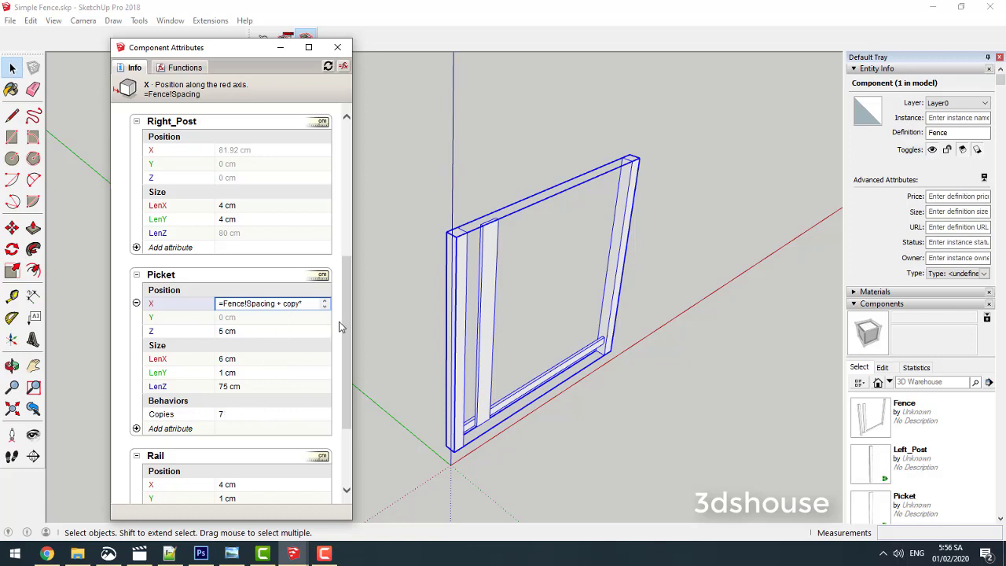
{"action": "scroll", "coordinate": [314, 314], "scroll_direction": "up", "scroll_amount": 3}
{"action": "scroll", "coordinate": [235, 276], "scroll_direction": "up", "scroll_amount": 3}
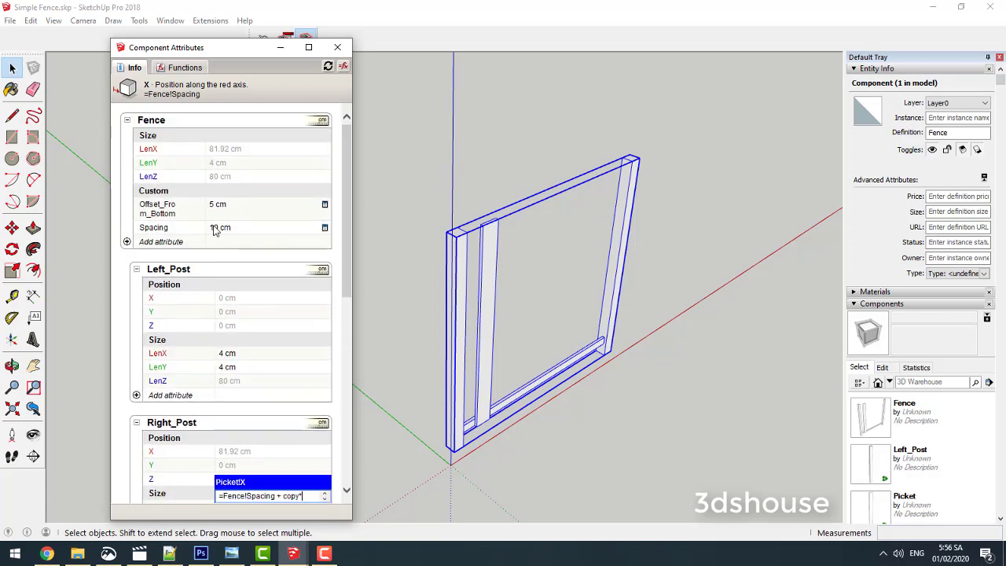
{"action": "left_click_drag", "start_coordinate": [344, 252], "coordinate": [346, 374]}
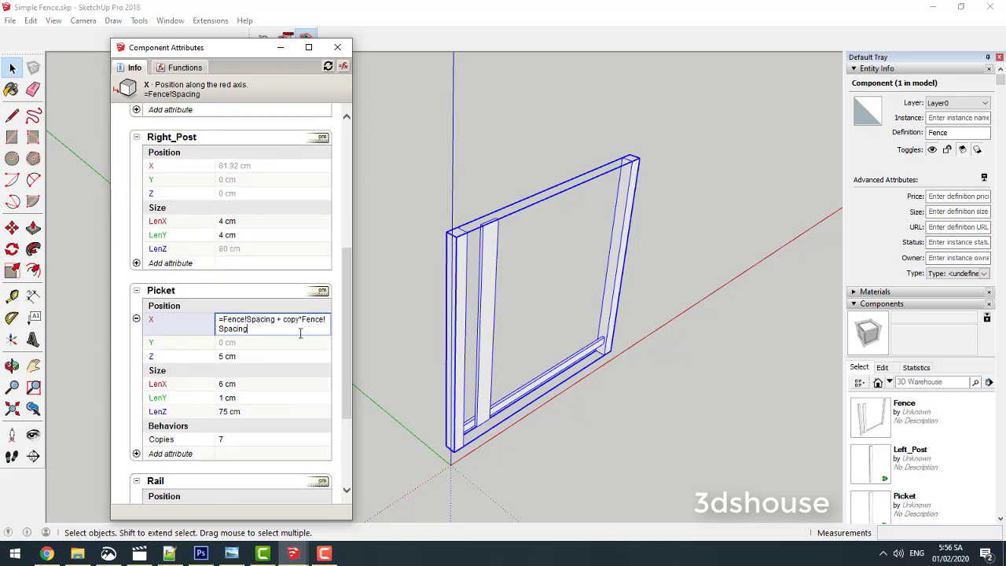
{"action": "key", "text": "Return"}
{"action": "middle_click_drag", "start_coordinate": [635, 253], "coordinate": [527, 305]}
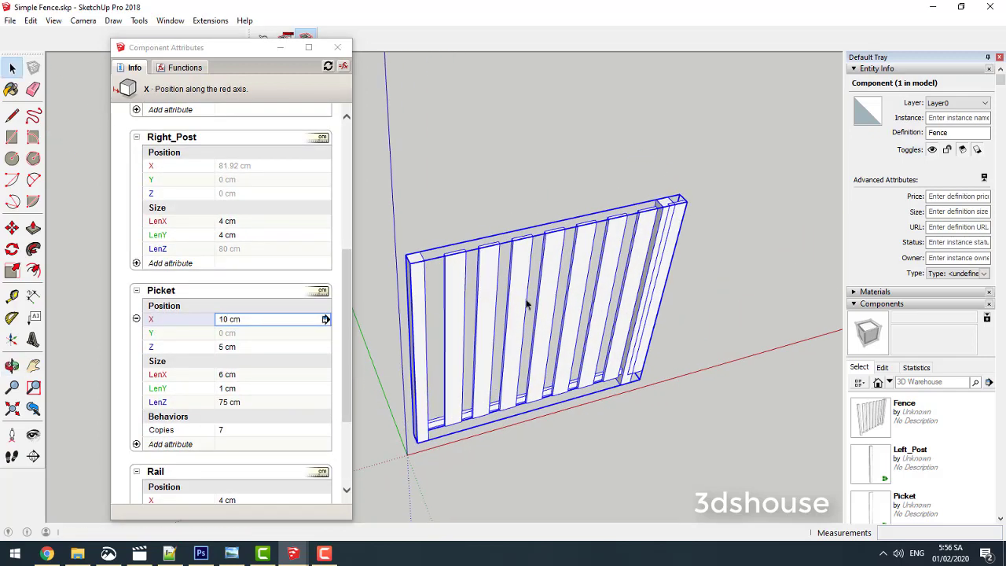
Step: Append -1 to the Picket Copies formula so it evaluates to 6
{"action": "left_click_drag", "start_coordinate": [349, 258], "coordinate": [349, 303]}
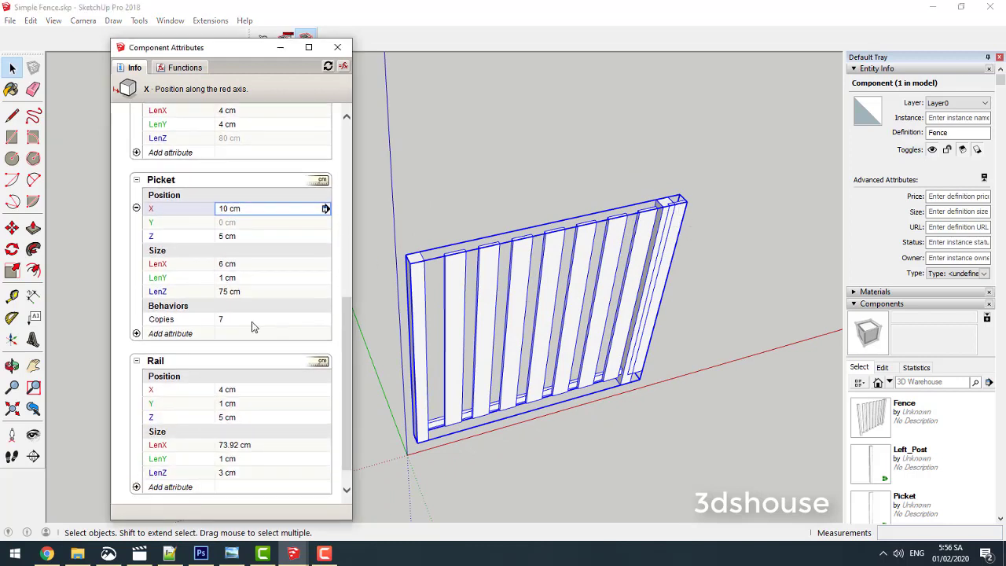
{"action": "left_click", "coordinate": [226, 321]}
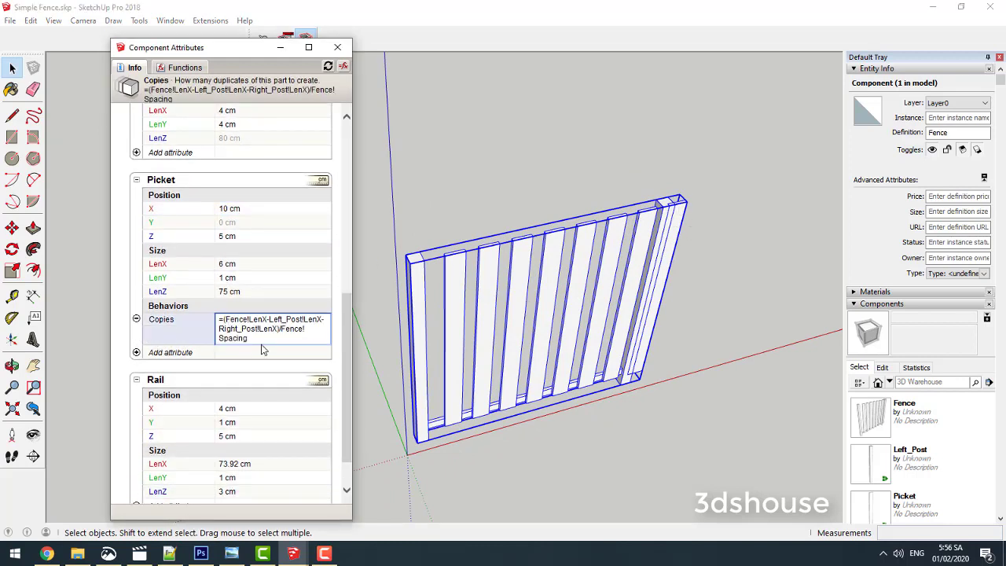
{"action": "type", "text": " -1"}
{"action": "key", "text": "Return"}
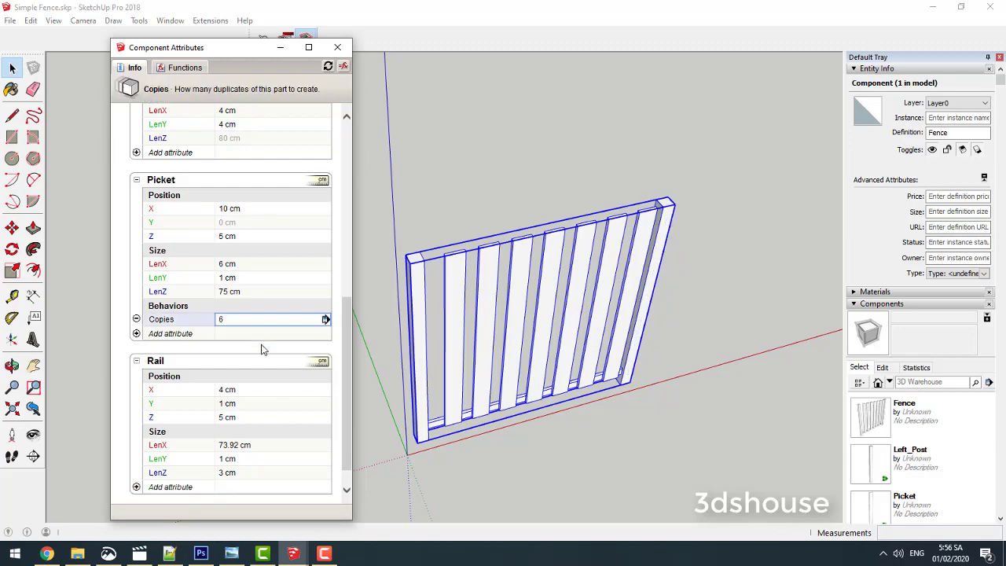
{"action": "left_click", "coordinate": [410, 345]}
Step: Scale the fence wider to 212.623 cm so the pickets multiply to 19
{"action": "middle_click_drag", "start_coordinate": [472, 345], "coordinate": [452, 292]}
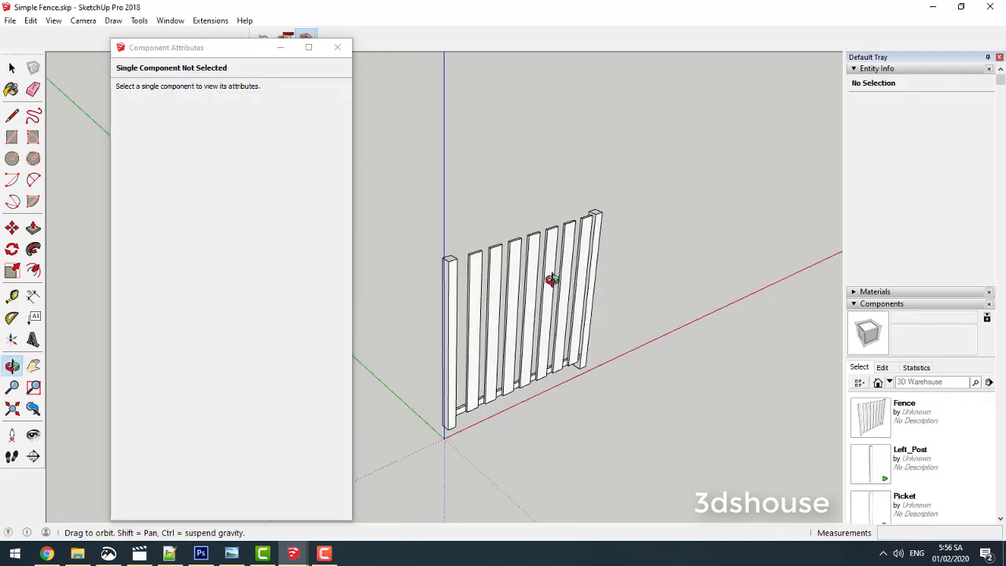
{"action": "left_click", "coordinate": [452, 292]}
{"action": "key", "text": "s"}
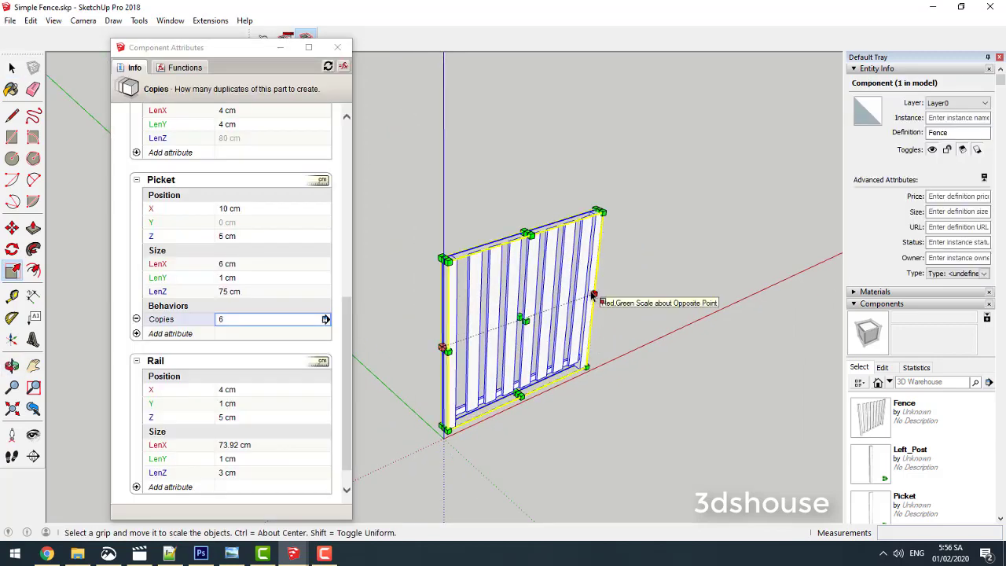
{"action": "left_click_drag", "start_coordinate": [591, 293], "coordinate": [676, 298]}
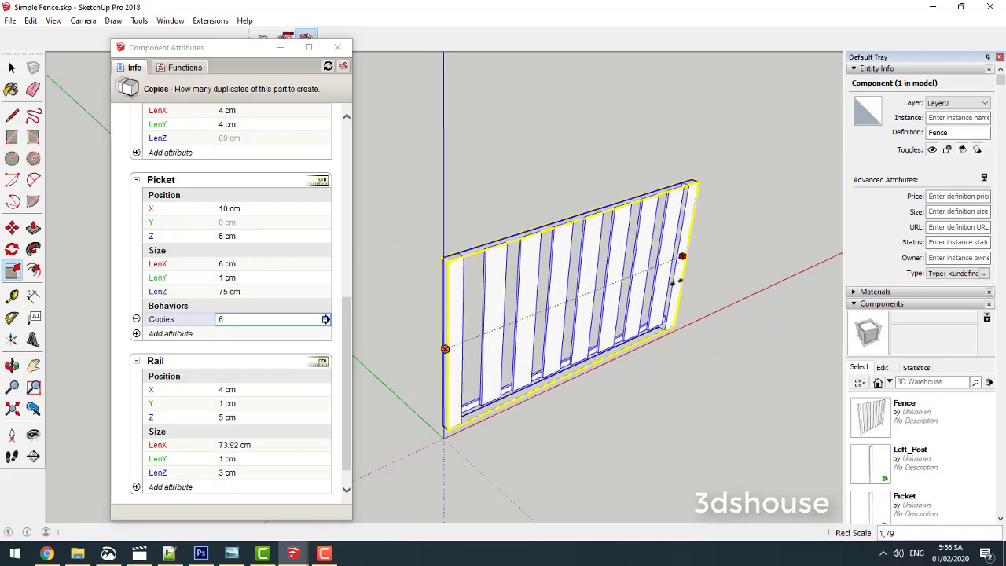
{"action": "left_click_drag", "start_coordinate": [687, 258], "coordinate": [763, 224]}
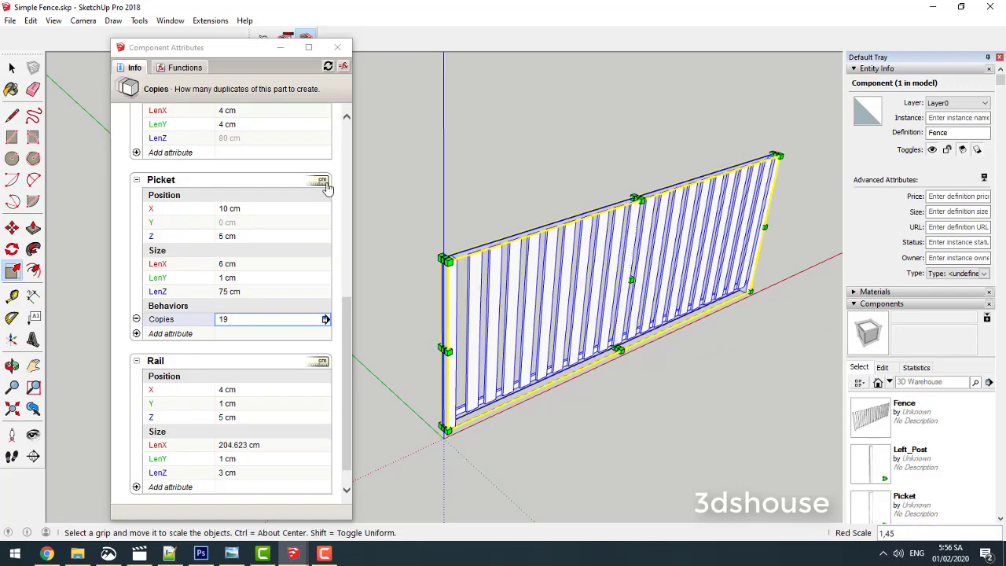
{"action": "scroll", "coordinate": [352, 326], "scroll_direction": "up", "scroll_amount": 6}
{"action": "scroll", "coordinate": [352, 326], "scroll_direction": "up", "scroll_amount": 3}
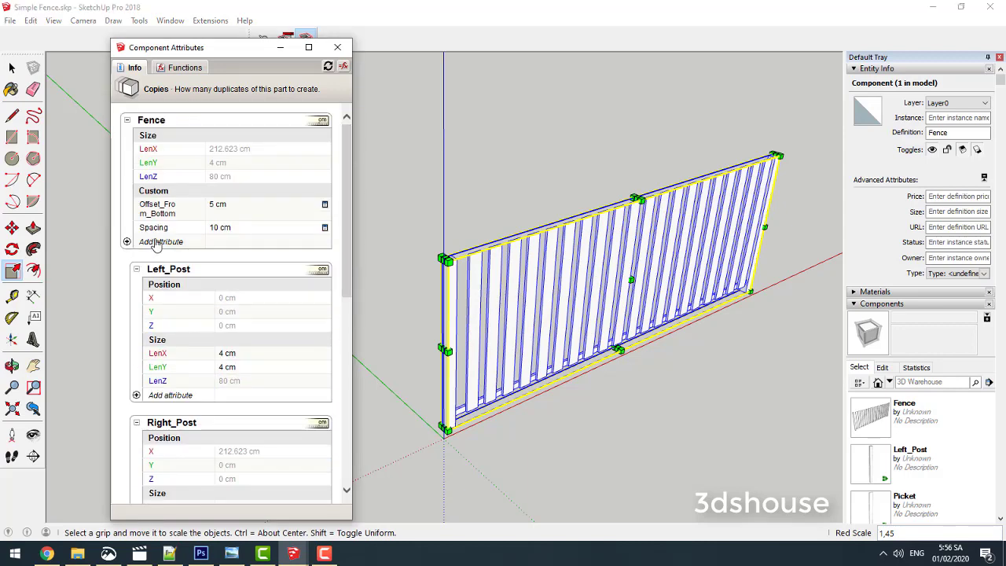
Step: Add a Fence ScaleTool attribute turning off green, plane and uniform scaling handles
{"action": "left_click", "coordinate": [157, 240]}
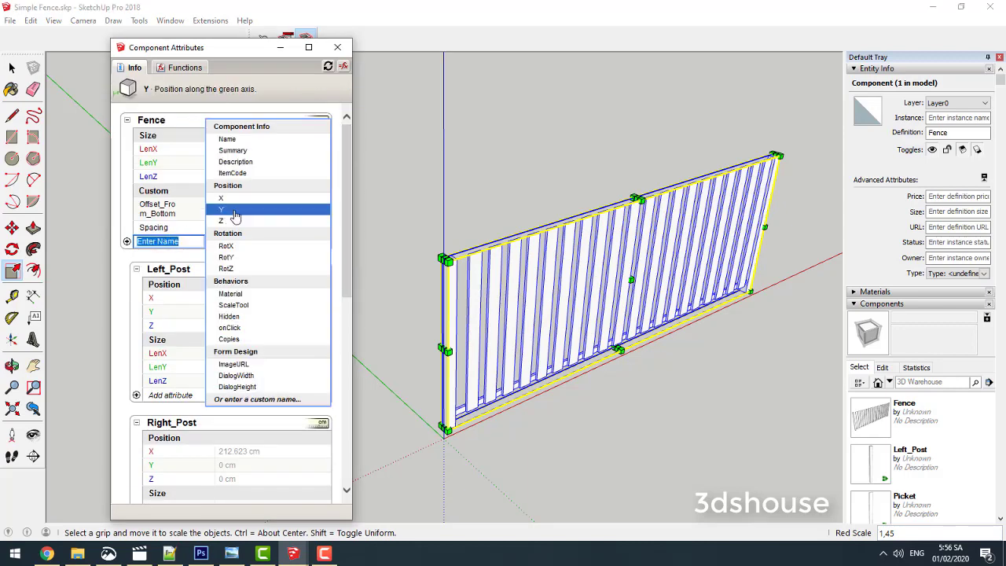
{"action": "left_click", "coordinate": [253, 306]}
{"action": "left_click", "coordinate": [255, 306]}
{"action": "left_click", "coordinate": [217, 206]}
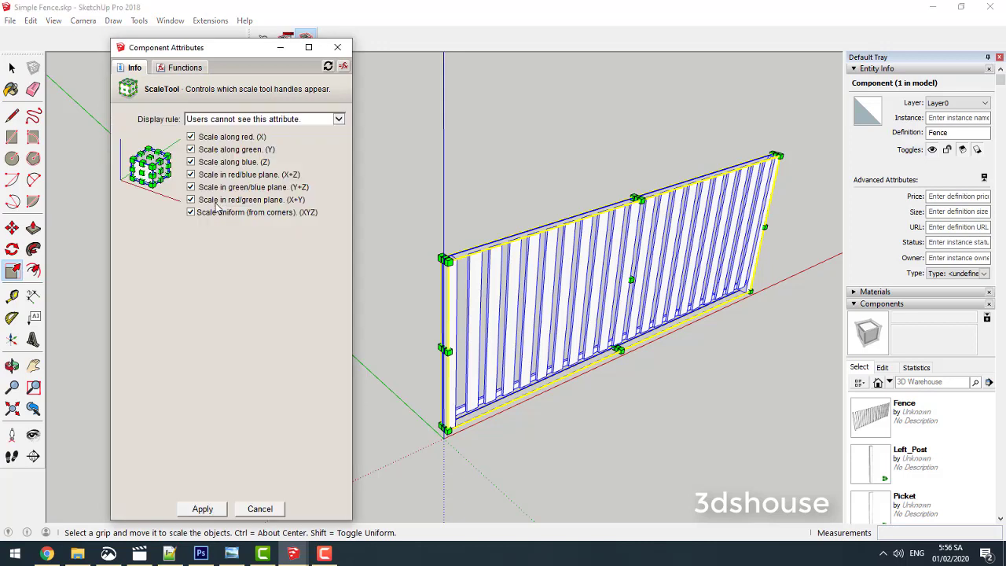
{"action": "left_click", "coordinate": [191, 212]}
{"action": "left_click", "coordinate": [191, 199]}
{"action": "left_click", "coordinate": [191, 187]}
{"action": "left_click", "coordinate": [191, 175]}
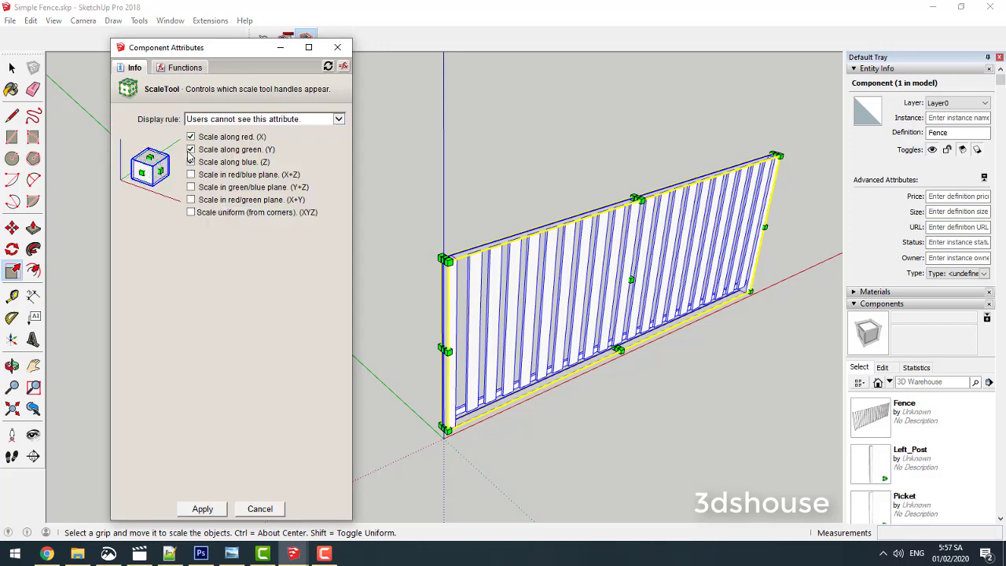
{"action": "left_click", "coordinate": [191, 149]}
{"action": "left_click", "coordinate": [202, 509]}
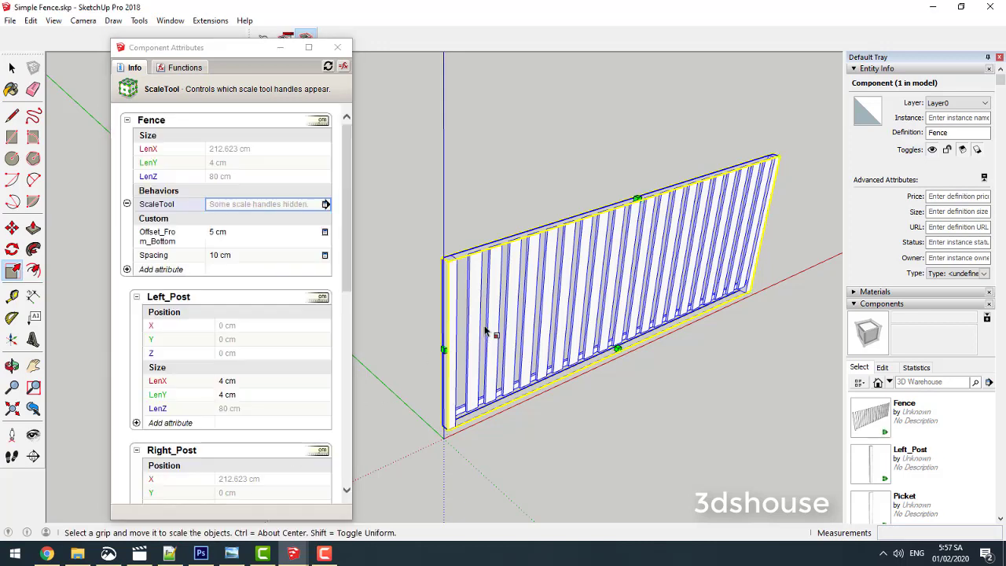
Step: Stretch the fence taller along the blue axis to 126.768 cm
{"action": "left_click_drag", "start_coordinate": [637, 201], "coordinate": [647, 130]}
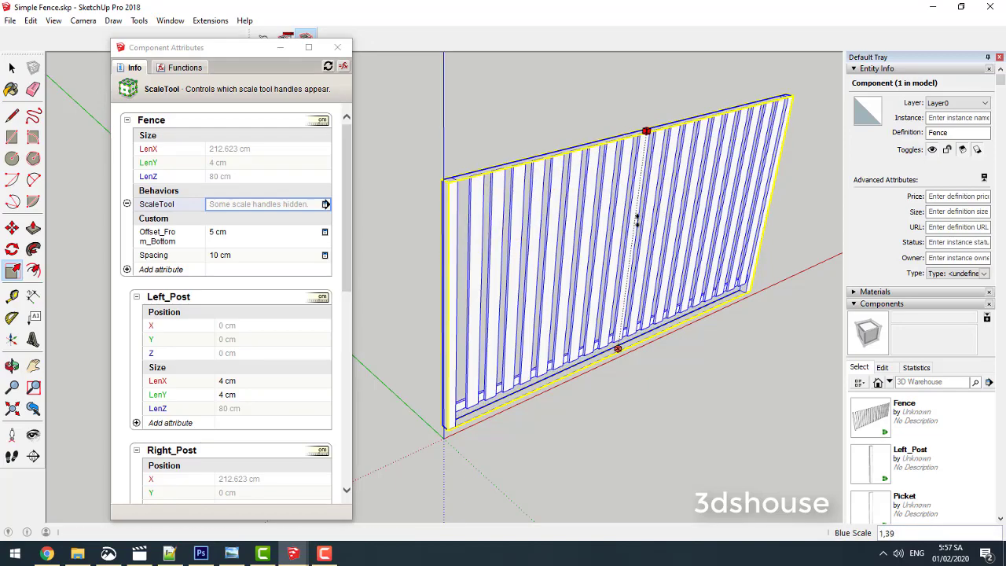
{"action": "mouse_move", "coordinate": [647, 130]}
{"action": "middle_mouse_down"}
{"action": "mouse_move", "coordinate": [502, 162]}
{"action": "mouse_move", "coordinate": [575, 308]}
{"action": "middle_mouse_up"}
{"action": "key", "text": "s"}
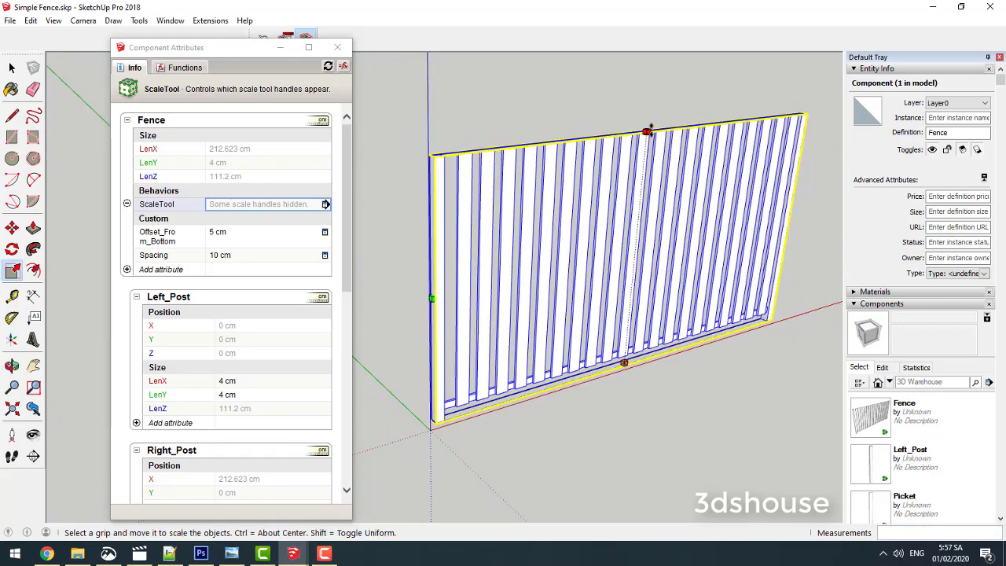
{"action": "mouse_move", "coordinate": [647, 126]}
{"action": "left_mouse_down"}
{"action": "mouse_move", "coordinate": [636, 237]}
{"action": "mouse_move", "coordinate": [647, 96]}
{"action": "left_mouse_up"}
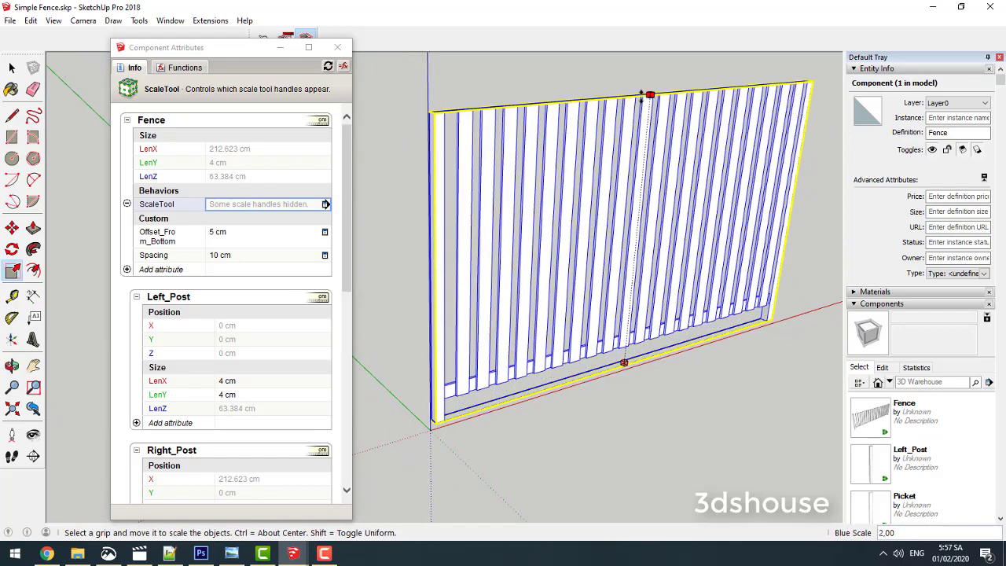
{"action": "middle_click", "coordinate": [653, 193]}
Step: Narrow the fence to 93.554 cm wide, leaving 7 pickets and an 85.554 cm rail
{"action": "key", "text": "s"}
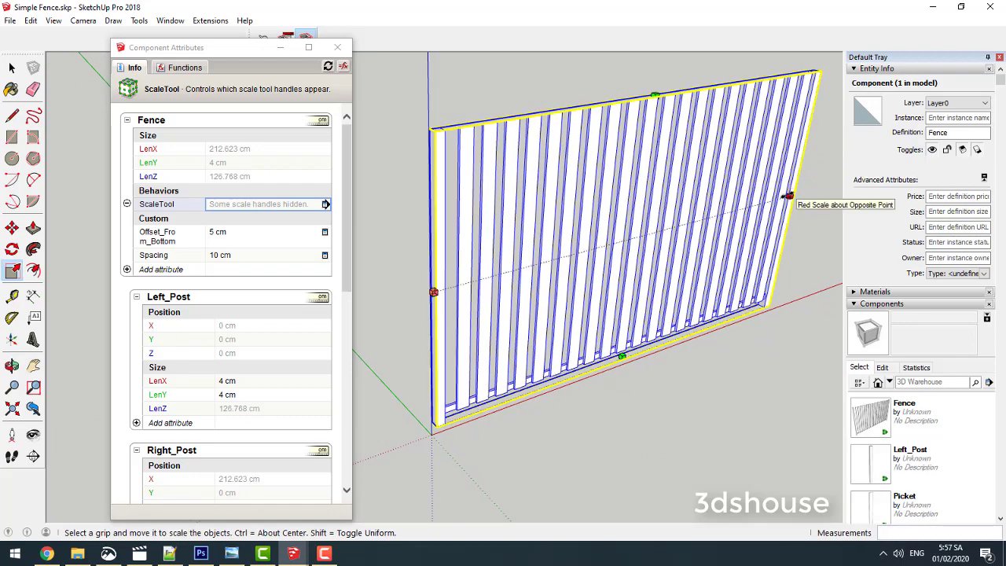
{"action": "left_click_drag", "start_coordinate": [794, 182], "coordinate": [609, 214]}
{"action": "mouse_move", "coordinate": [610, 214]}
{"action": "middle_mouse_down"}
{"action": "mouse_move", "coordinate": [550, 240]}
{"action": "mouse_move", "coordinate": [662, 231]}
{"action": "mouse_move", "coordinate": [539, 209]}
{"action": "mouse_move", "coordinate": [522, 338]}
{"action": "middle_mouse_up"}
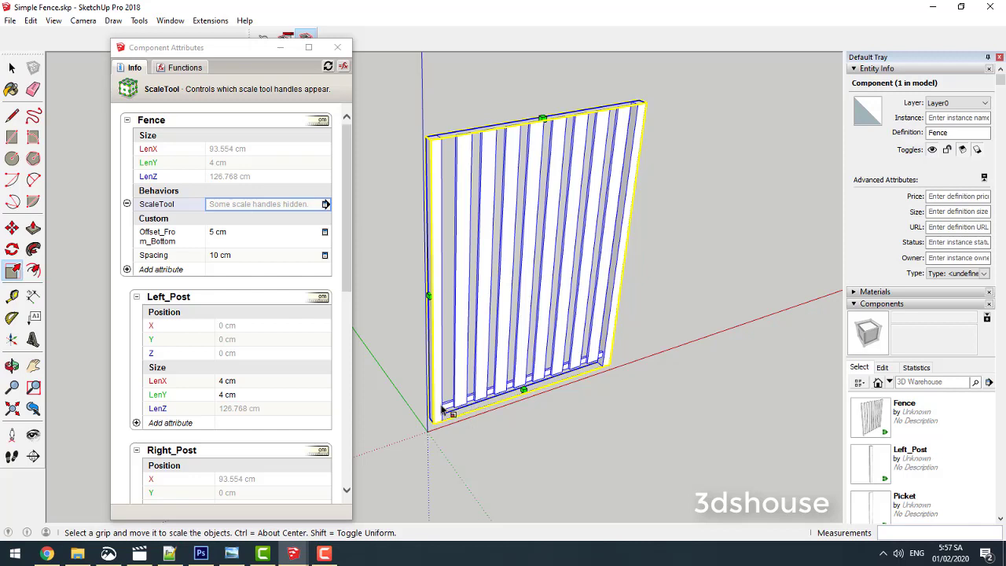
{"action": "scroll", "coordinate": [346, 284], "scroll_direction": "down", "scroll_amount": 1}
{"action": "scroll", "coordinate": [338, 388], "scroll_direction": "down", "scroll_amount": 5}
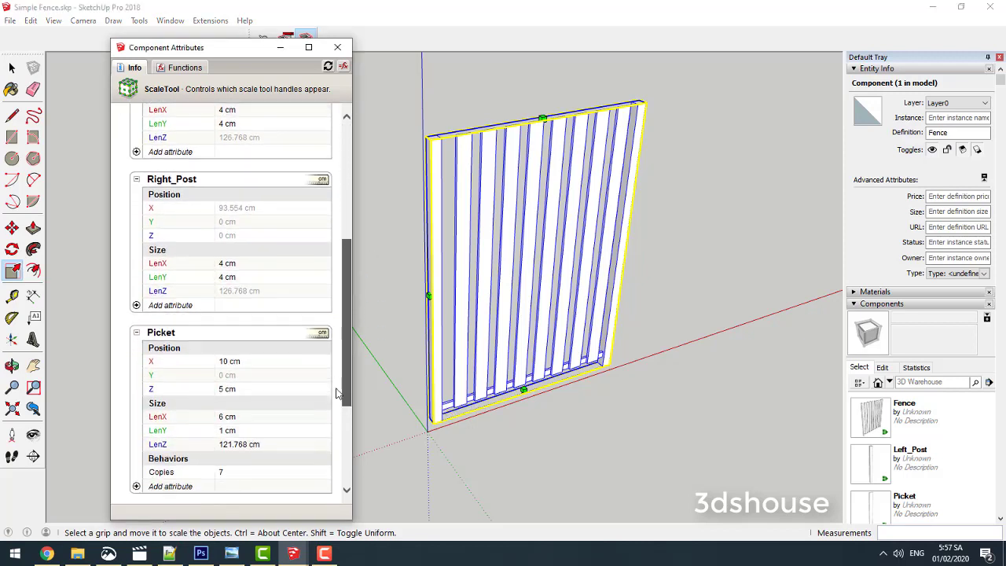
{"action": "scroll", "coordinate": [338, 388], "scroll_direction": "down", "scroll_amount": 4}
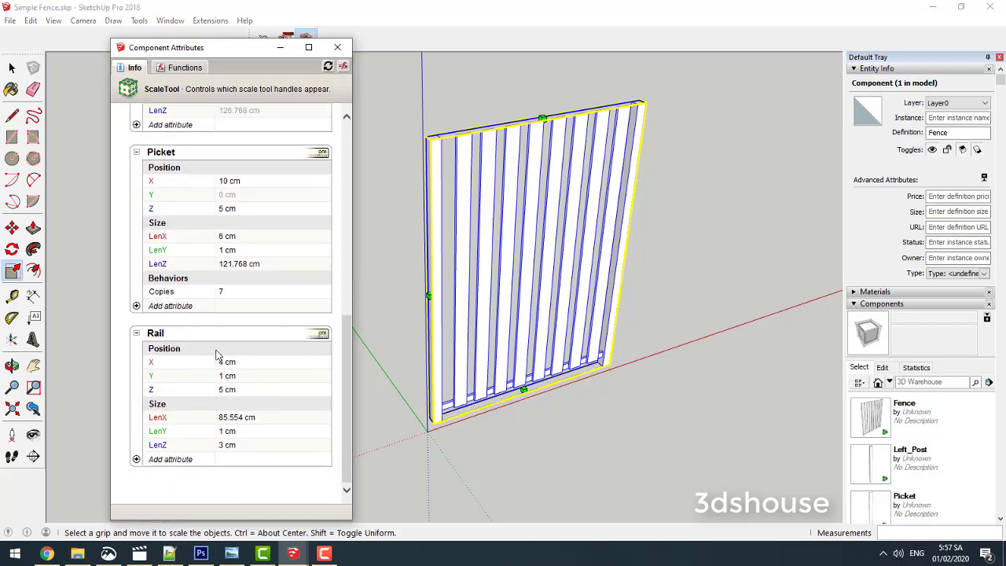
Step: Add a Copies attribute to the Rail
{"action": "left_click", "coordinate": [170, 461]}
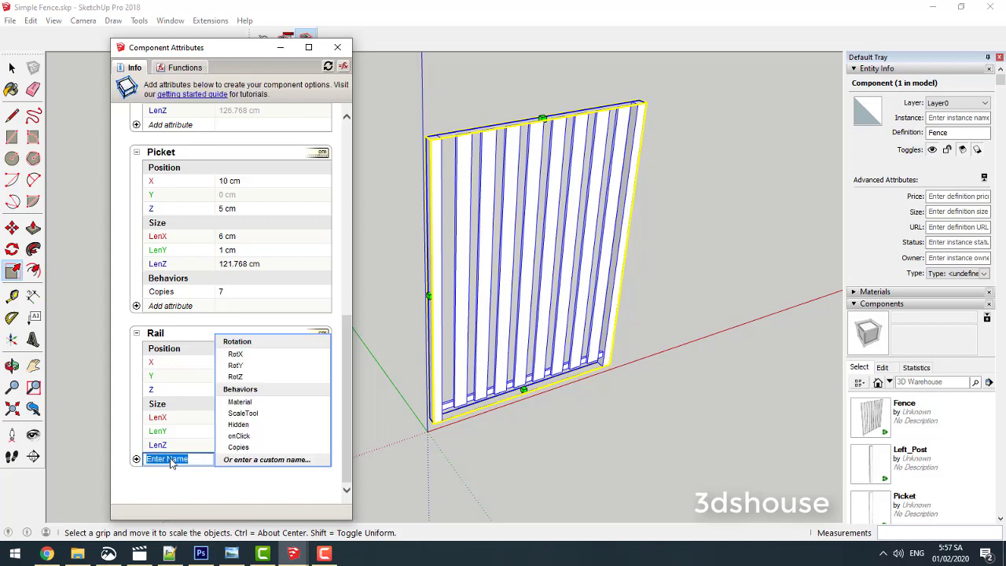
{"action": "left_click", "coordinate": [254, 447]}
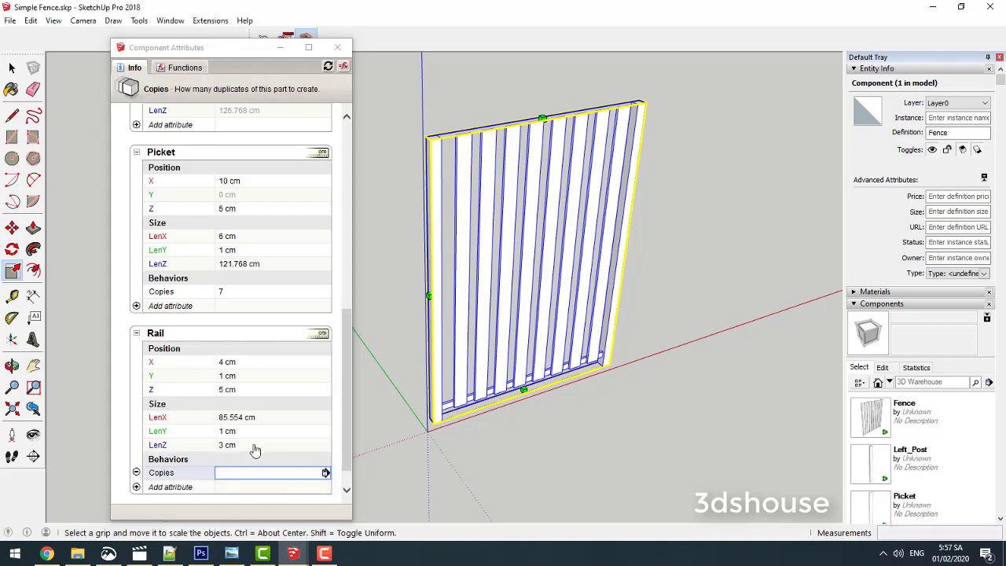
{"action": "left_click", "coordinate": [233, 472]}
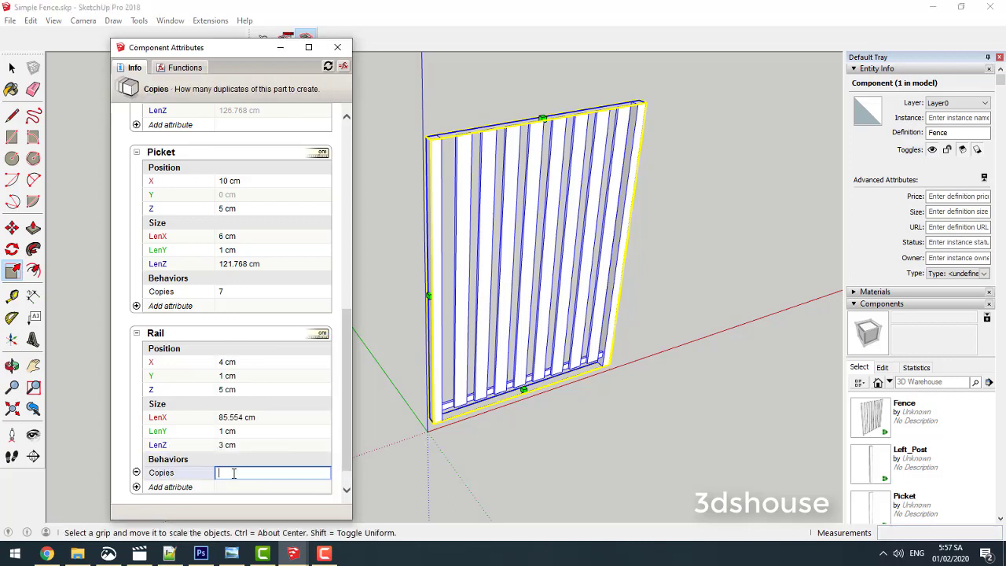
{"action": "type", "text": "="}
Step: Set Rail Copies to a formula of fence height minus Offset_From_Bottom, giving 12
{"action": "left_click_drag", "start_coordinate": [344, 410], "coordinate": [351, 202]}
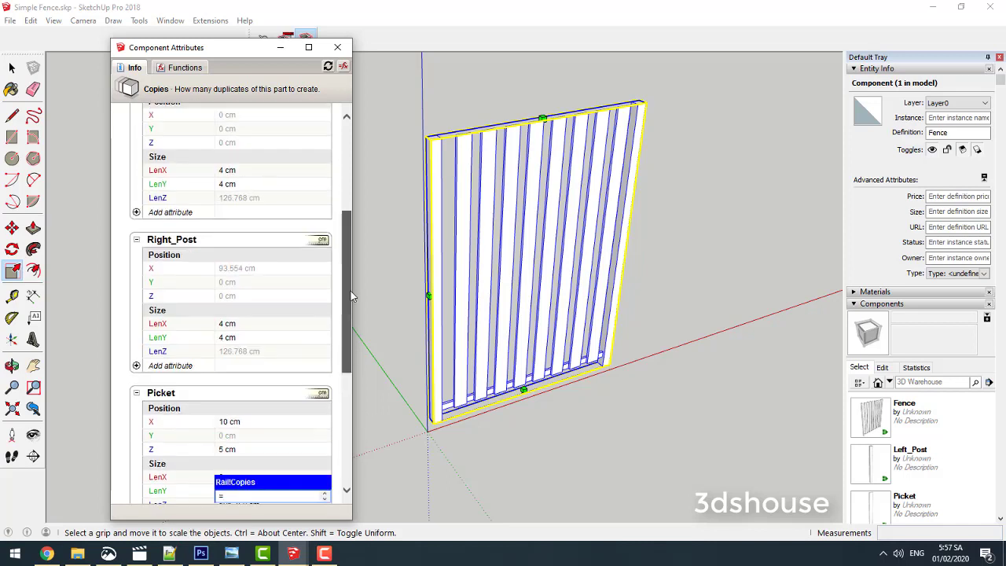
{"action": "left_click", "coordinate": [253, 186]}
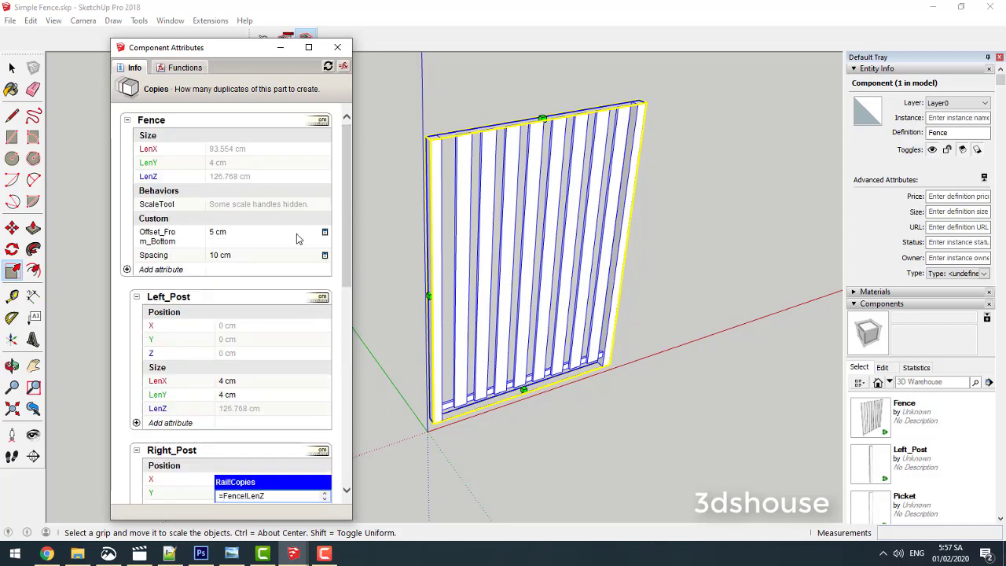
{"action": "type", "text": "-"}
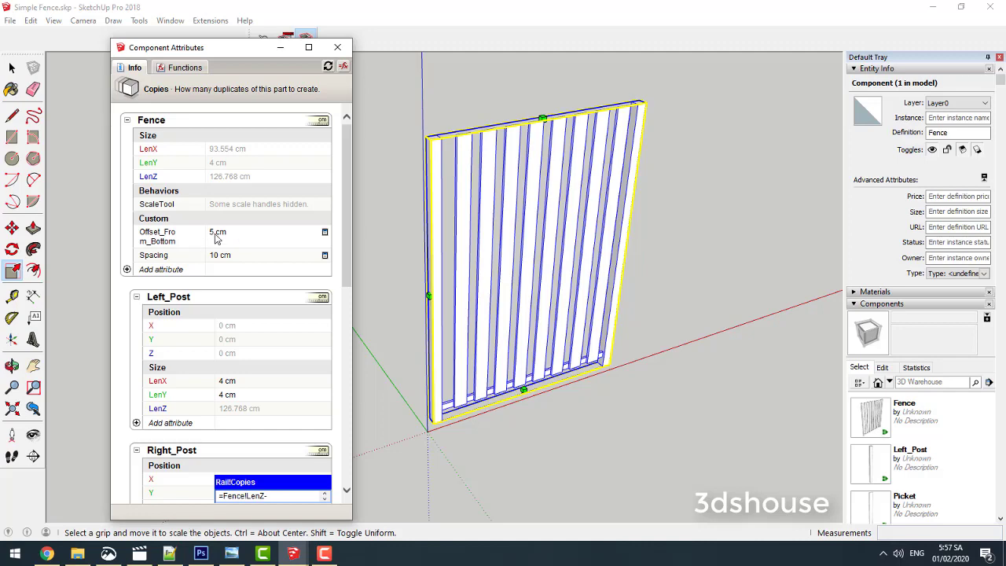
{"action": "left_click", "coordinate": [216, 239]}
{"action": "left_click_drag", "start_coordinate": [343, 267], "coordinate": [344, 472]}
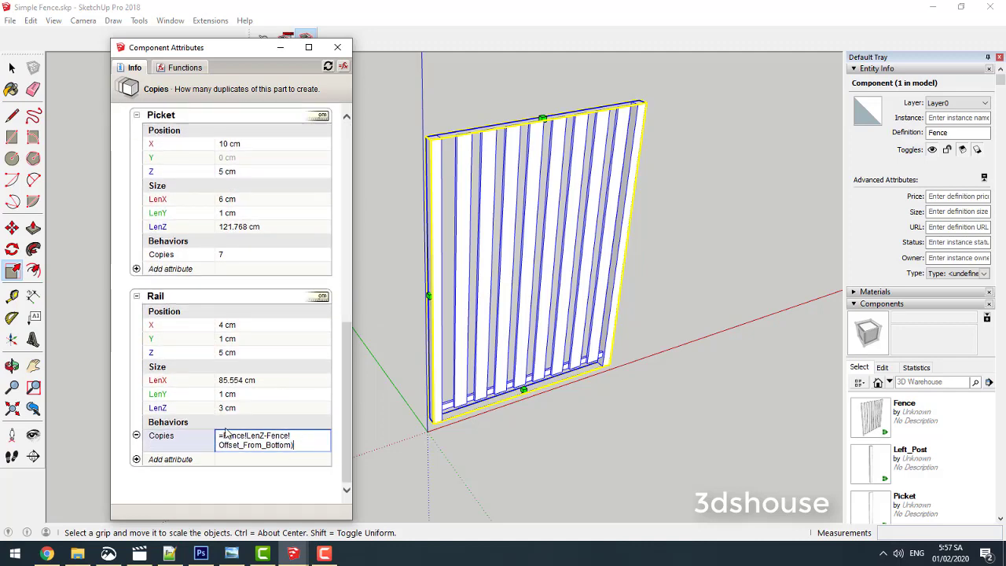
{"action": "type", "text": "("}
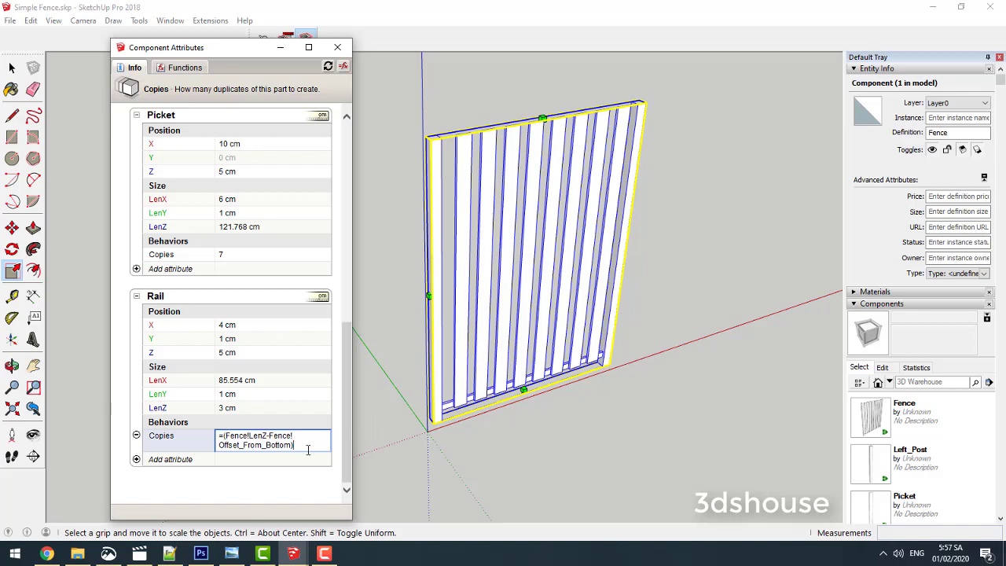
{"action": "left_click_drag", "start_coordinate": [346, 423], "coordinate": [346, 172]}
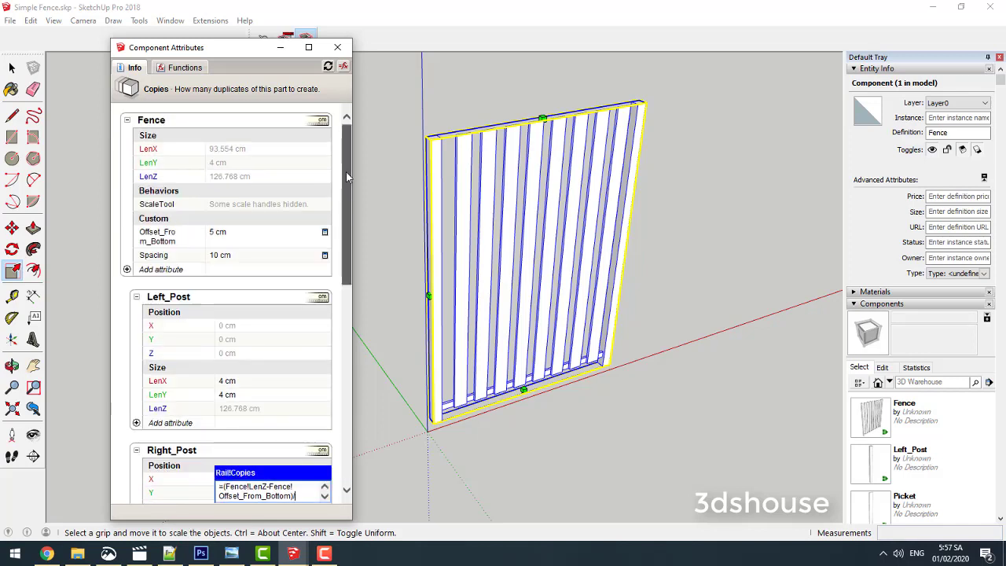
{"action": "type", "text": "/Fence"}
{"action": "key", "text": "Return"}
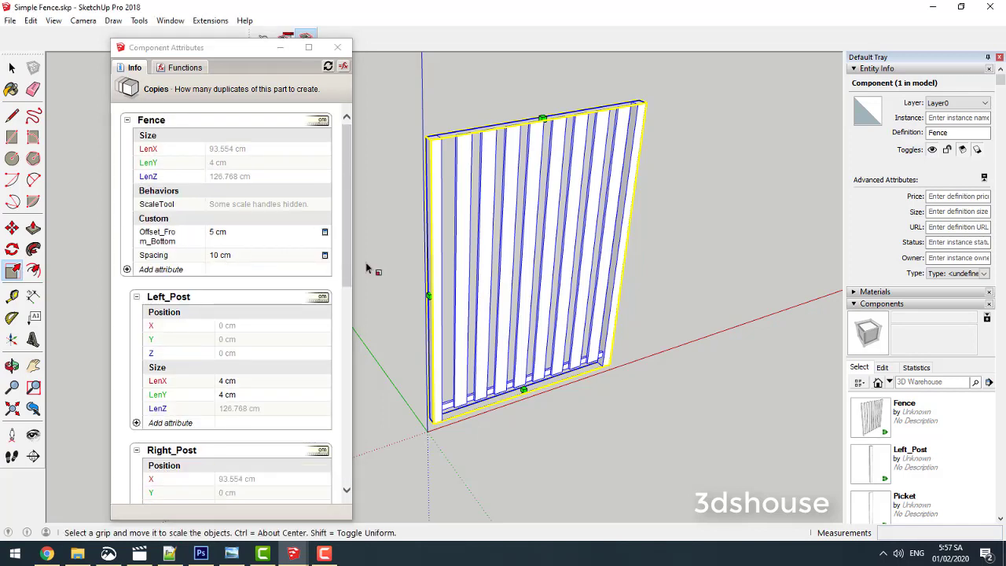
{"action": "scroll", "coordinate": [233, 377], "scroll_direction": "down", "scroll_amount": 3}
{"action": "scroll", "coordinate": [234, 425], "scroll_direction": "down", "scroll_amount": 8}
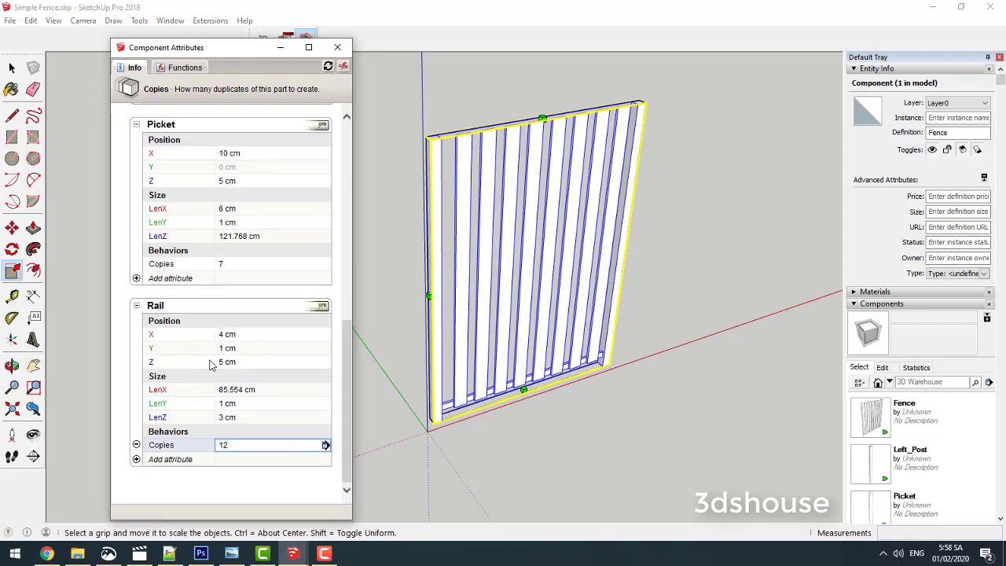
Step: Set Rail Z to =Fence!Offset_From_Bottom+copy*Fence!Spacing, stacking rails every 10 cm
{"action": "left_click", "coordinate": [229, 364]}
{"action": "type", "text": "=Fence!Offset_From_Bottom"}
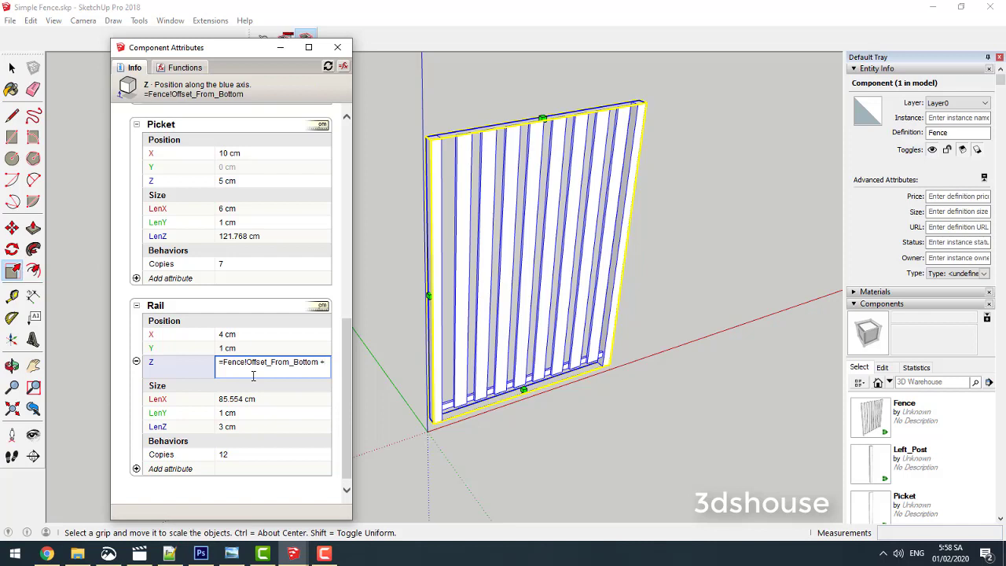
{"action": "type", "text": "copy*"}
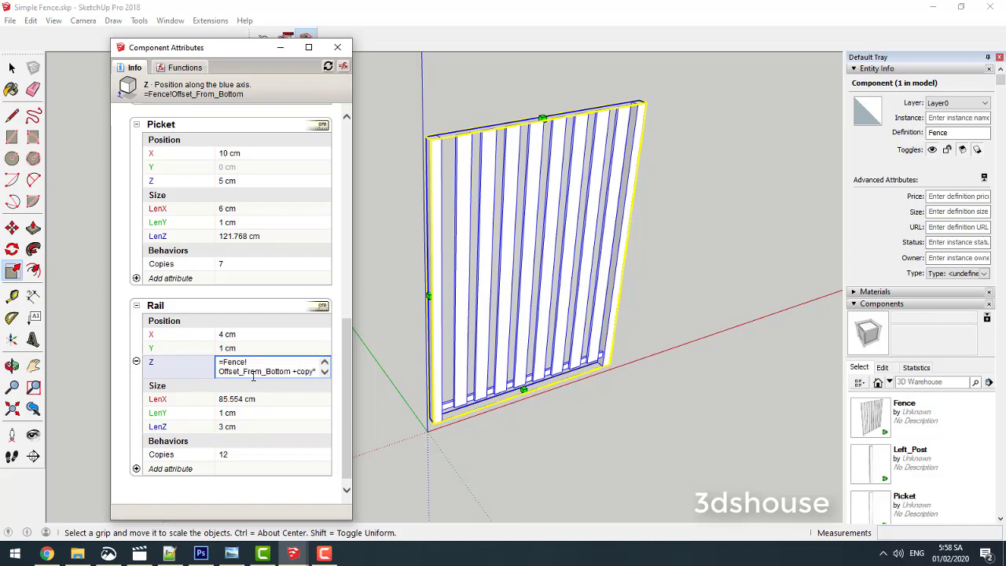
{"action": "left_click_drag", "start_coordinate": [346, 384], "coordinate": [346, 177]}
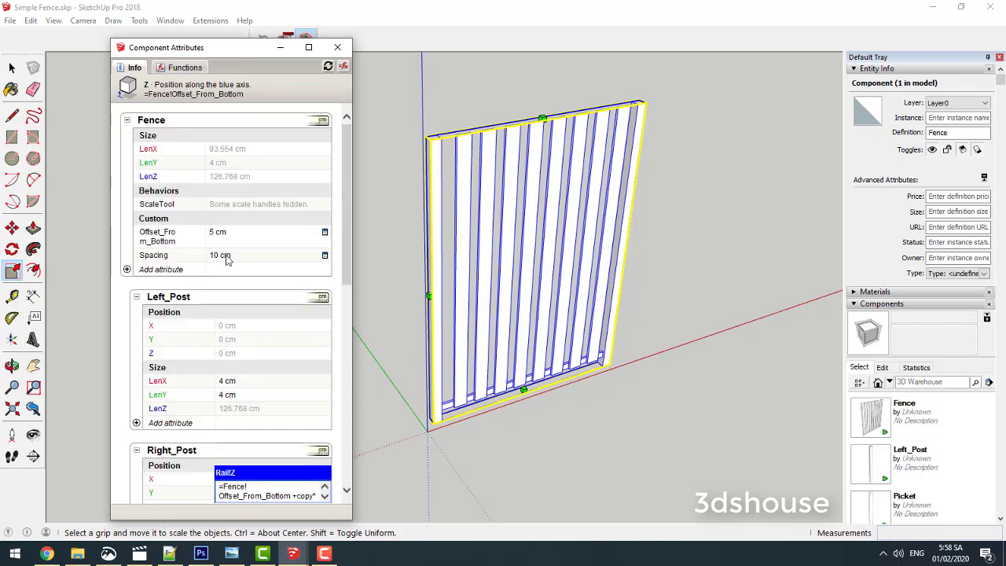
{"action": "left_click_drag", "start_coordinate": [349, 262], "coordinate": [349, 459]}
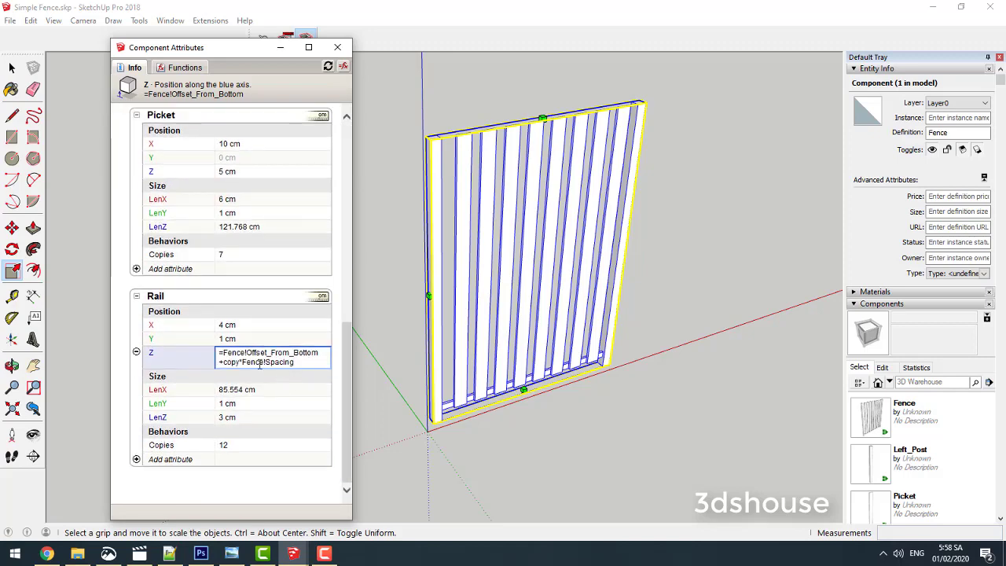
{"action": "key", "text": "Return"}
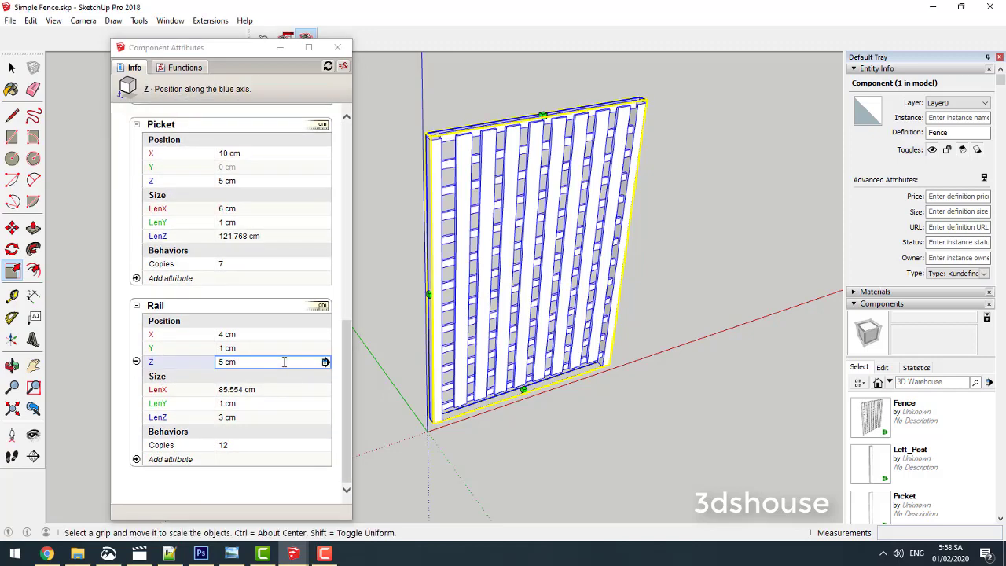
{"action": "mouse_move", "coordinate": [437, 321]}
{"action": "middle_mouse_down"}
{"action": "mouse_move", "coordinate": [393, 297]}
{"action": "mouse_move", "coordinate": [440, 159]}
{"action": "middle_mouse_up"}
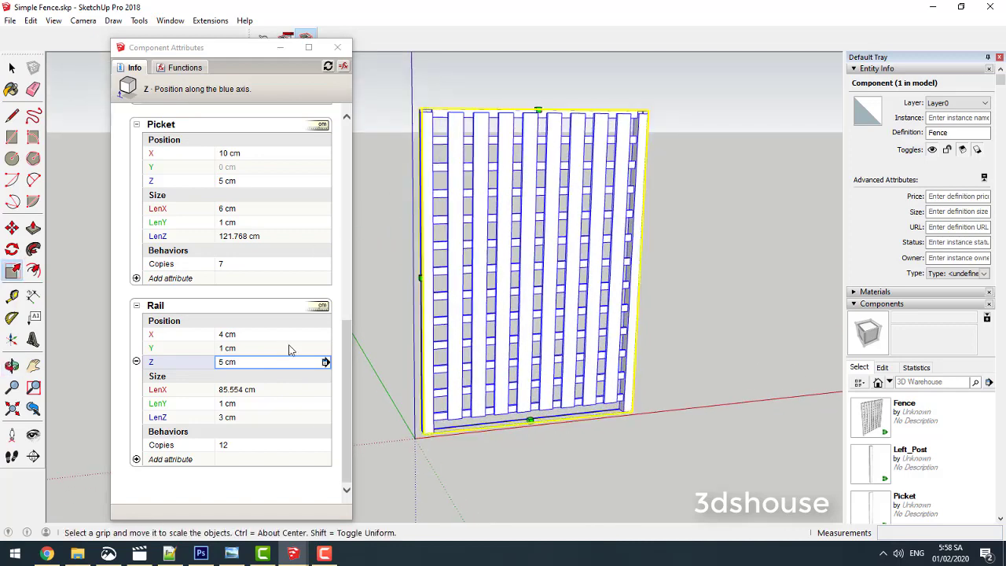
Step: Revise and re-commit the Rail Copies formula, now giving 11
{"action": "left_click", "coordinate": [254, 446]}
{"action": "left_click", "coordinate": [260, 464]}
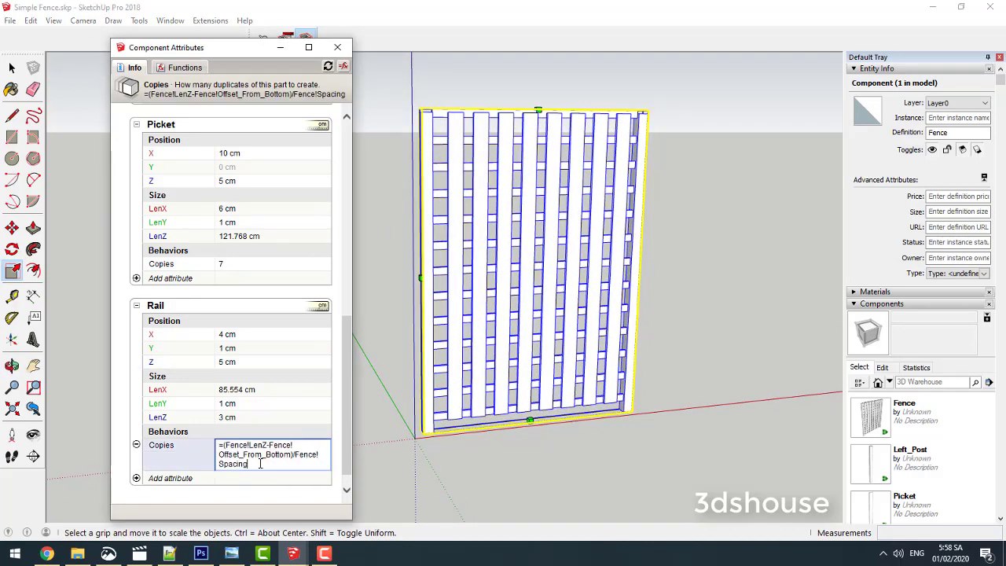
{"action": "key", "text": "Return"}
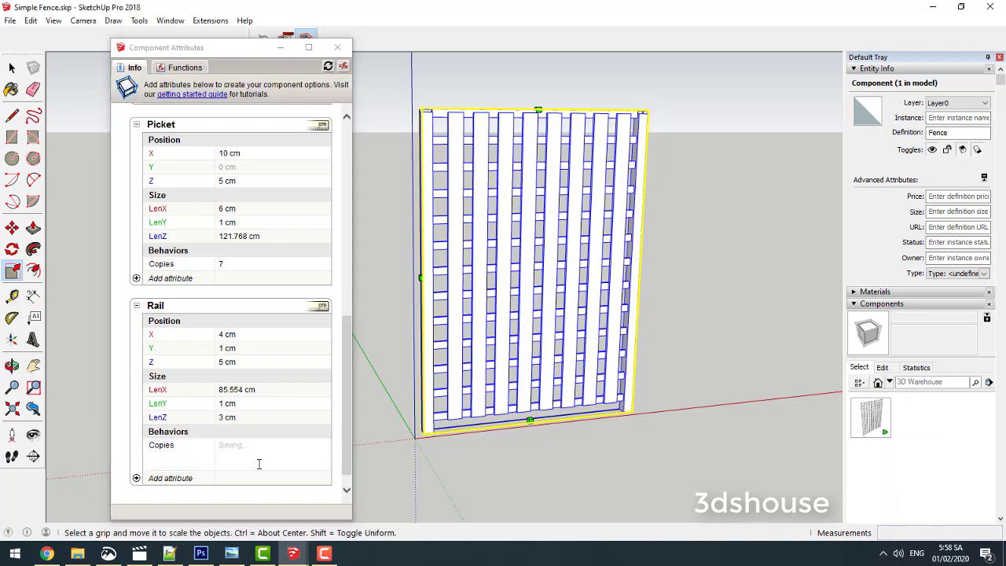
Step: Select the fence and scale it shorter along the blue axis
{"action": "middle_click_drag", "start_coordinate": [451, 213], "coordinate": [609, 253]}
{"action": "key", "text": "space"}
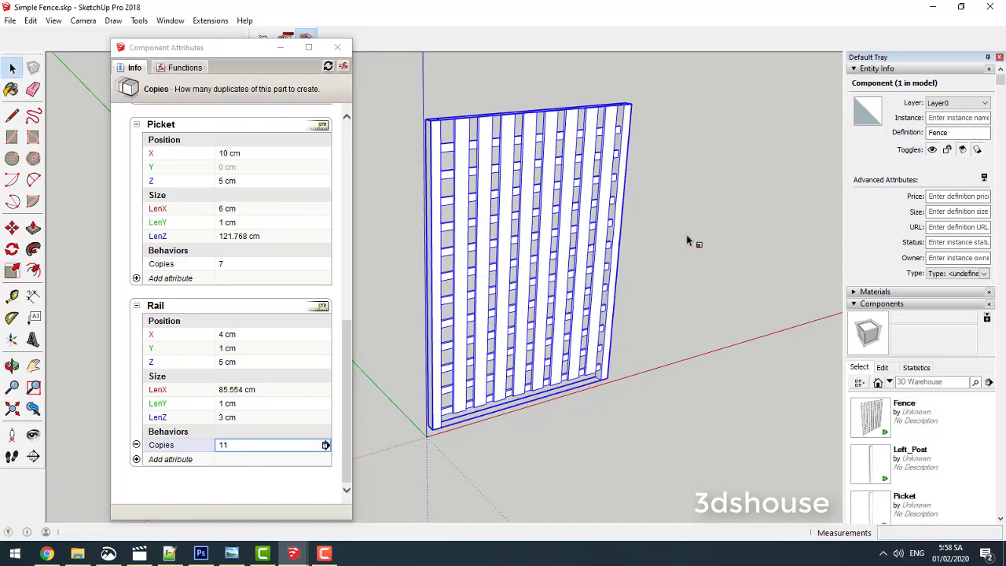
{"action": "left_click", "coordinate": [686, 235]}
{"action": "mouse_move", "coordinate": [673, 234]}
{"action": "middle_mouse_down"}
{"action": "mouse_move", "coordinate": [512, 165]}
{"action": "mouse_move", "coordinate": [605, 307]}
{"action": "mouse_move", "coordinate": [687, 254]}
{"action": "mouse_move", "coordinate": [481, 165]}
{"action": "middle_mouse_up"}
{"action": "left_click", "coordinate": [481, 166]}
{"action": "key", "text": "s"}
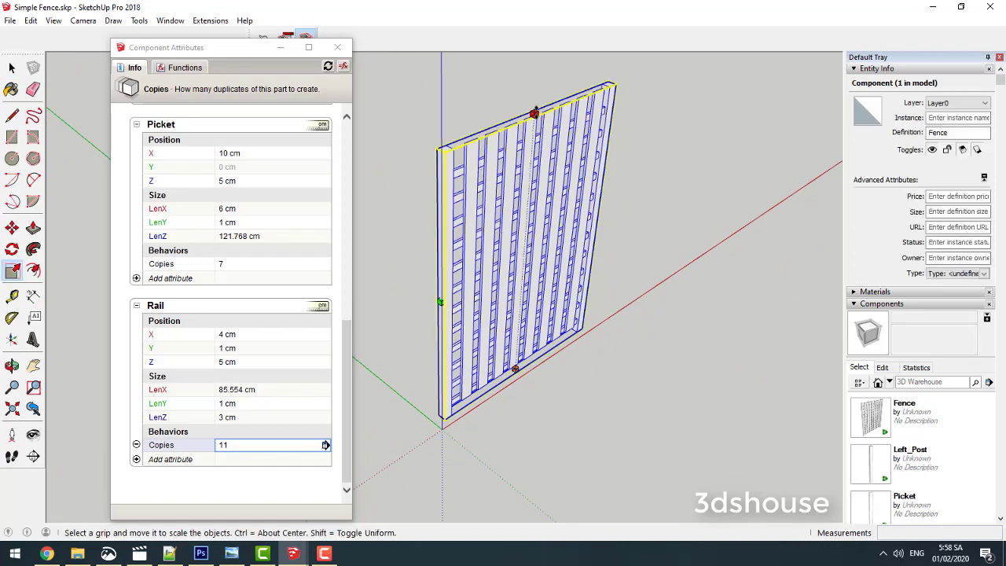
{"action": "left_click_drag", "start_coordinate": [534, 113], "coordinate": [531, 177]}
{"action": "middle_click_drag", "start_coordinate": [532, 177], "coordinate": [464, 184]}
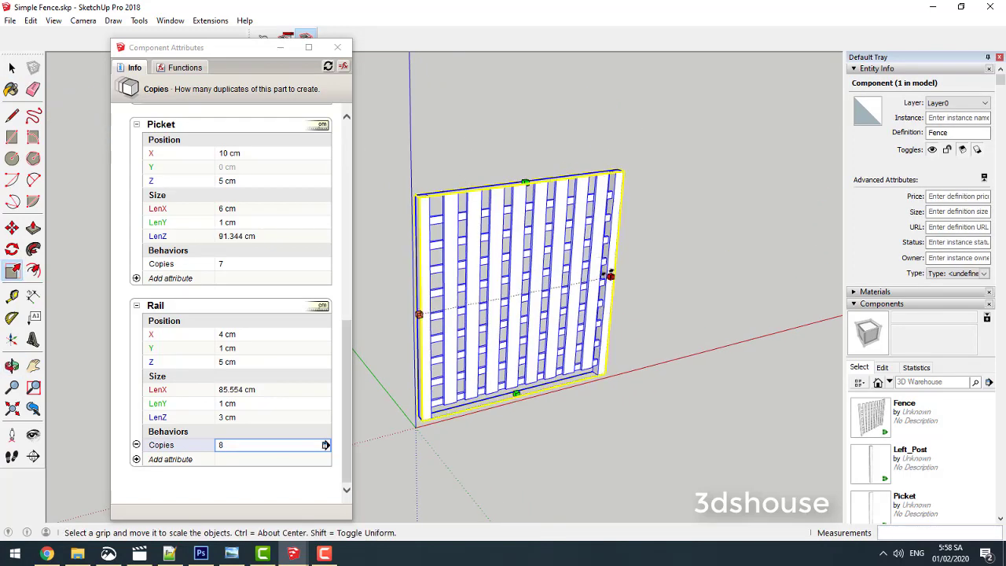
Step: Double the fence width, then resize it to 173.319 × 112.896 cm, giving 15 pickets and 9 rails
{"action": "left_click", "coordinate": [606, 273]}
{"action": "type", "text": "2"}
{"action": "key", "text": "Return"}
{"action": "mouse_move", "coordinate": [638, 274]}
{"action": "middle_mouse_down"}
{"action": "mouse_move", "coordinate": [551, 265]}
{"action": "mouse_move", "coordinate": [427, 152]}
{"action": "mouse_move", "coordinate": [382, 180]}
{"action": "mouse_move", "coordinate": [691, 264]}
{"action": "middle_mouse_up"}
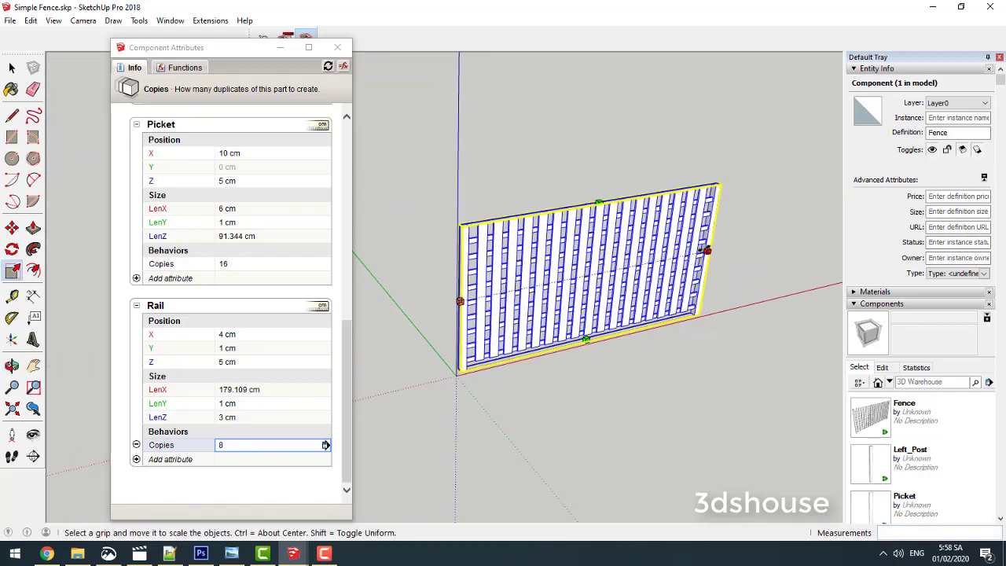
{"action": "left_click_drag", "start_coordinate": [698, 265], "coordinate": [676, 261]}
{"action": "scroll", "coordinate": [573, 221], "scroll_direction": "up", "scroll_amount": 2}
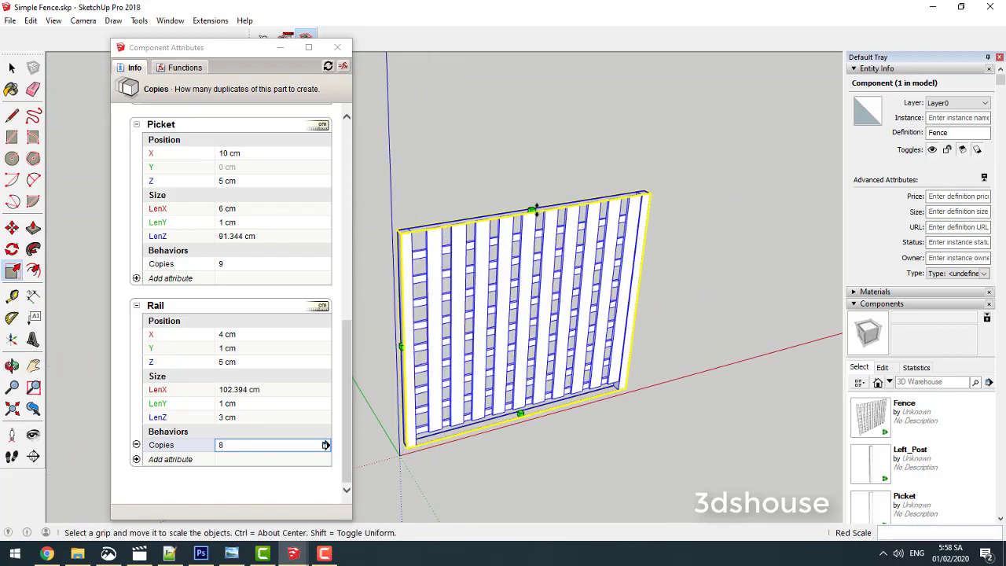
{"action": "mouse_move", "coordinate": [534, 210]}
{"action": "left_mouse_down"}
{"action": "mouse_move", "coordinate": [527, 293]}
{"action": "mouse_move", "coordinate": [533, 169]}
{"action": "left_mouse_up"}
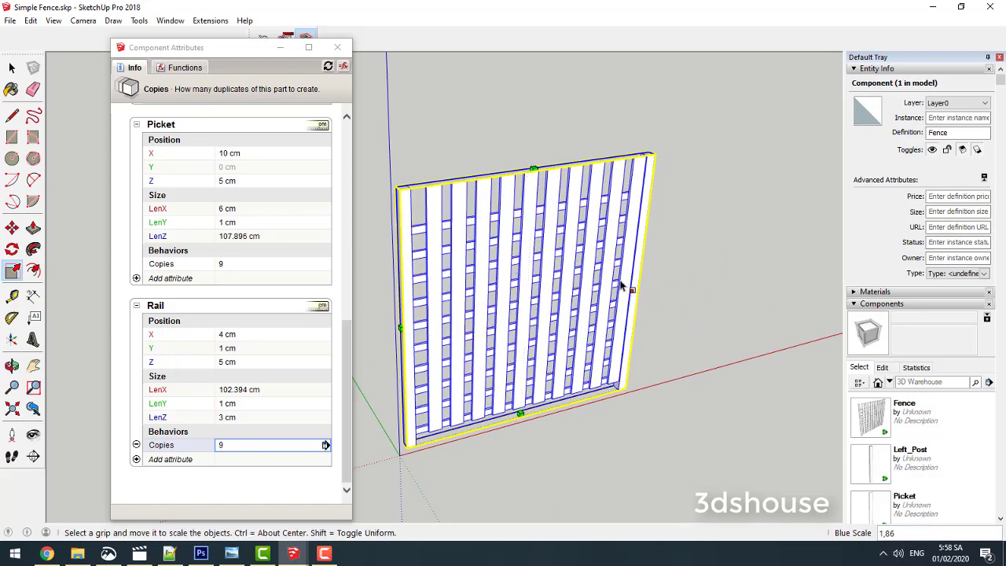
{"action": "left_click_drag", "start_coordinate": [632, 285], "coordinate": [746, 245]}
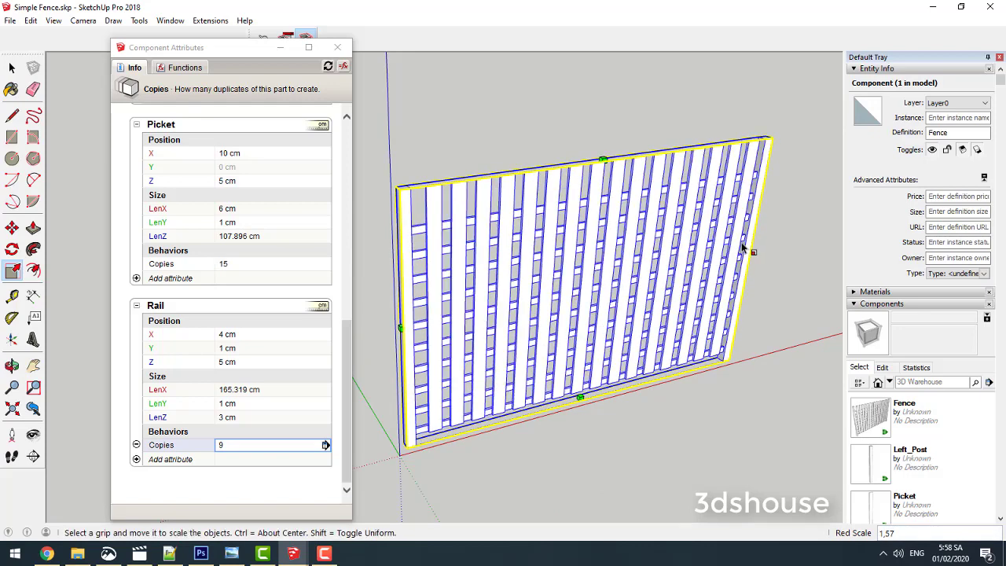
{"action": "left_click_drag", "start_coordinate": [344, 340], "coordinate": [346, 131]}
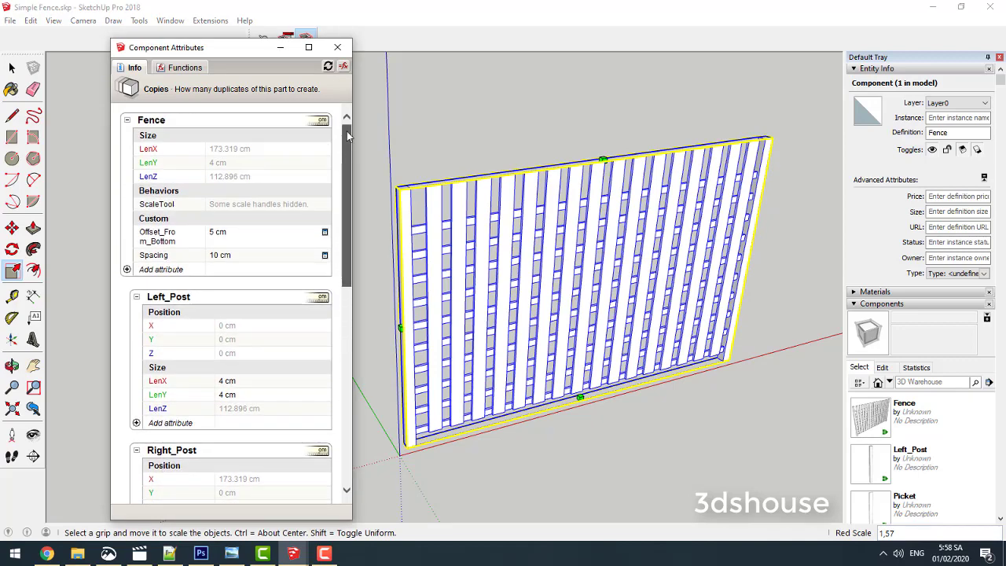
Step: Add a Rail_Spacing attribute to Fence and begin renaming Spacing to Picket_..
{"action": "left_click", "coordinate": [155, 271]}
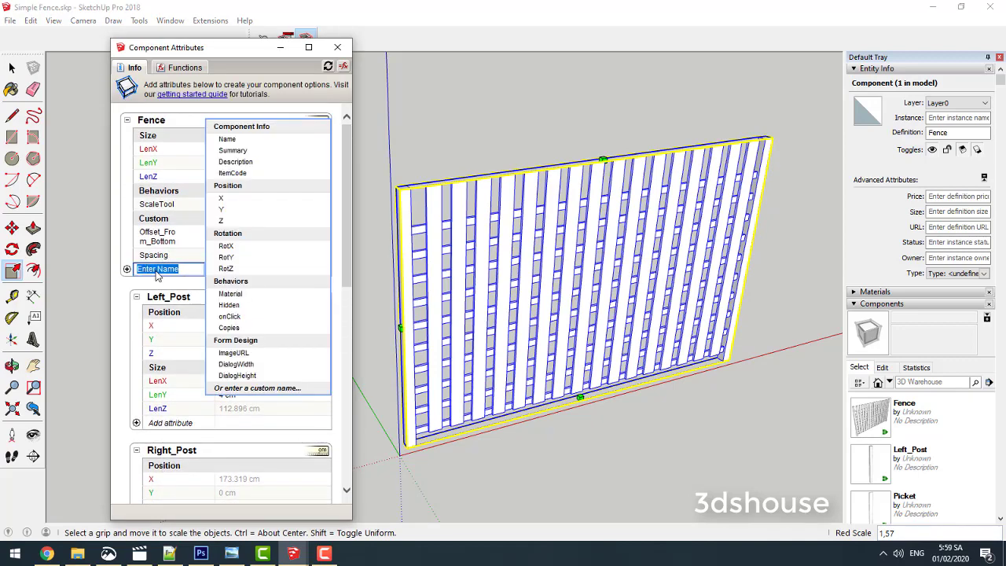
{"action": "type", "text": "Rail_Spacing"}
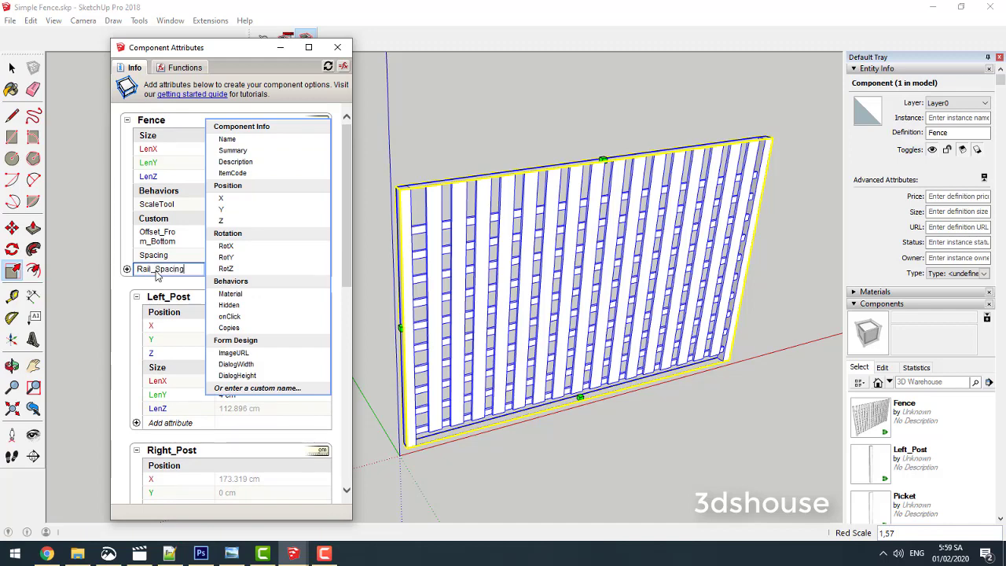
{"action": "key", "text": "Return"}
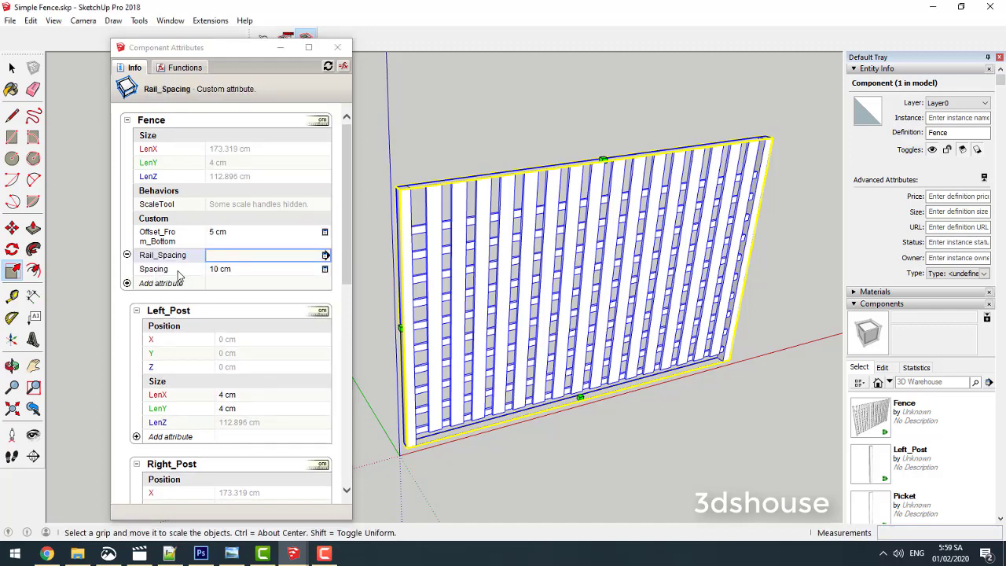
{"action": "double_click", "coordinate": [144, 271]}
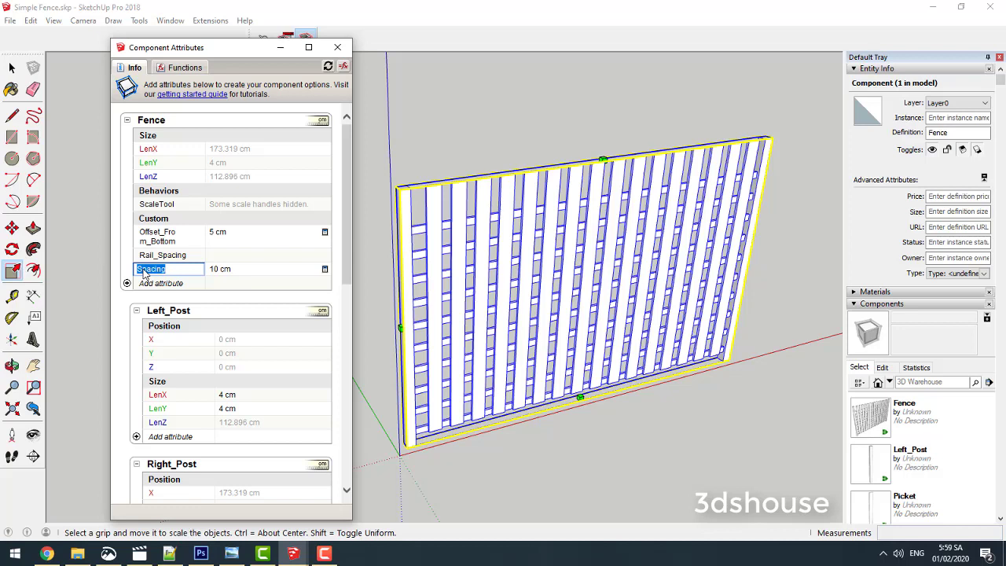
{"action": "type", "text": "Picket_"}
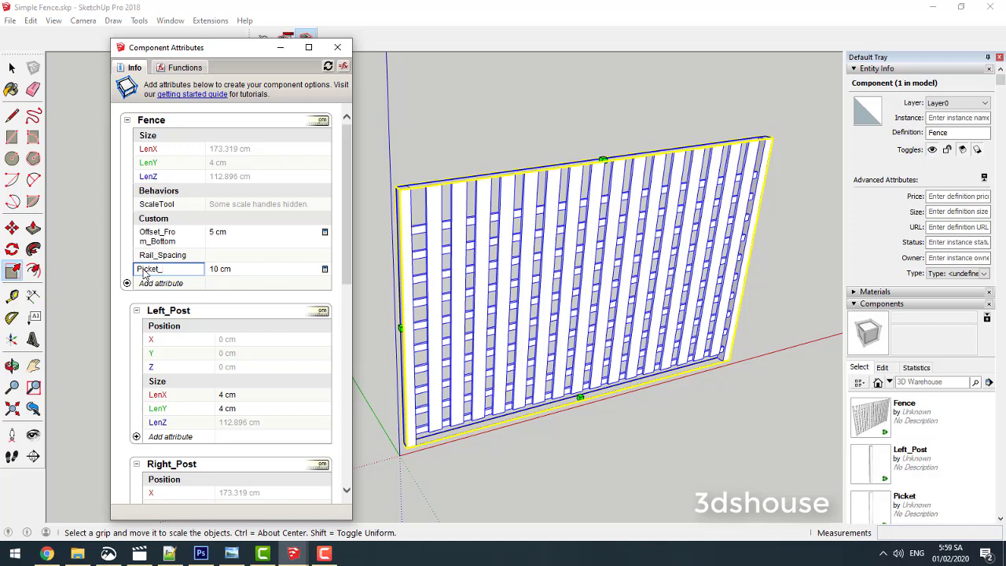
Step: Name the attribute Picket_Spacing and set Rail_Spacing to 20 cm
{"action": "type", "text": "g"}
{"action": "key", "text": "Tab"}
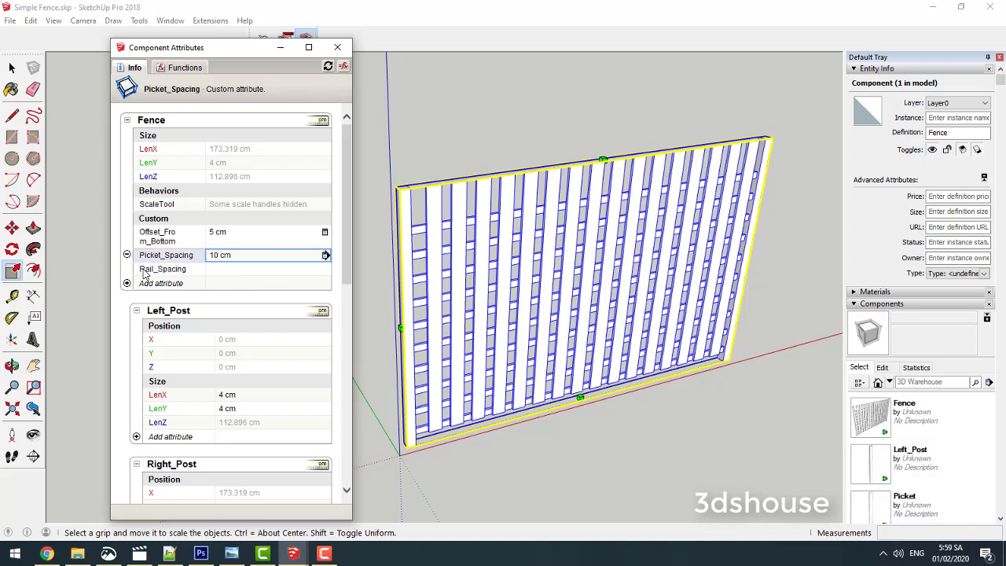
{"action": "left_click", "coordinate": [226, 269]}
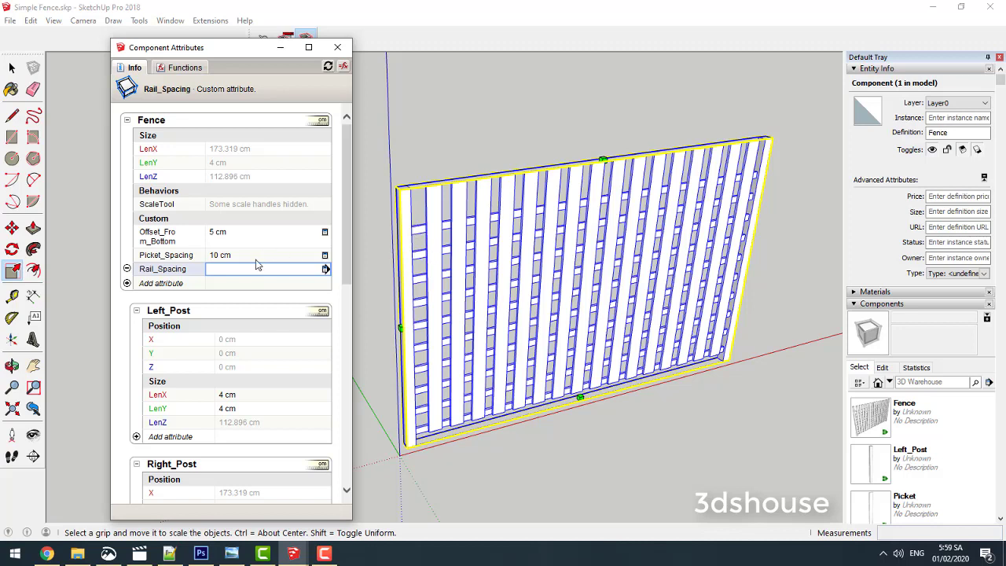
{"action": "left_click", "coordinate": [243, 273]}
{"action": "type", "text": "m"}
{"action": "key", "text": "Return"}
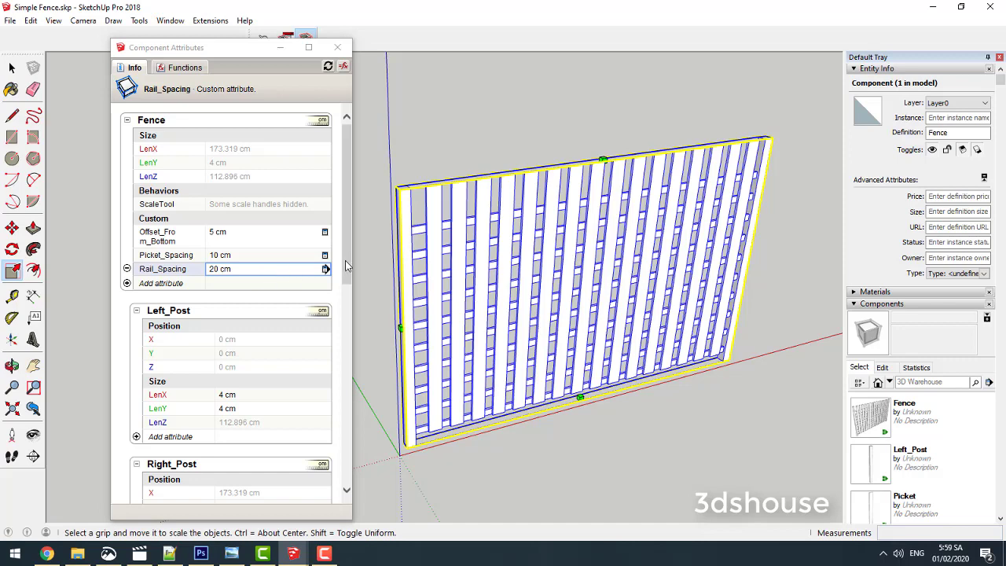
Step: Replace Picket_Spacing with Rail_Spacing in the Rail Copies formula
{"action": "left_click_drag", "start_coordinate": [343, 271], "coordinate": [343, 472]}
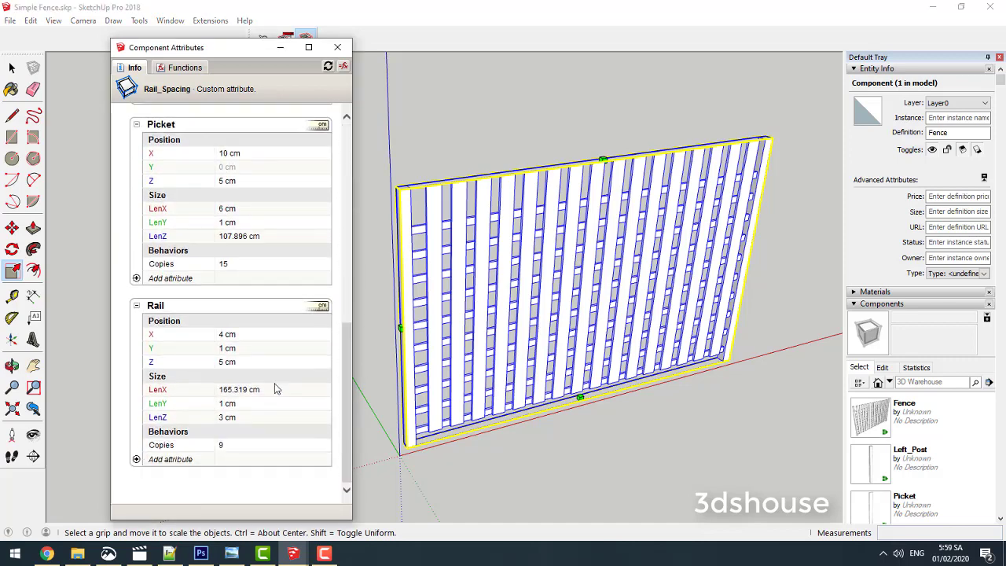
{"action": "left_click", "coordinate": [221, 444]}
{"action": "left_click", "coordinate": [268, 464]}
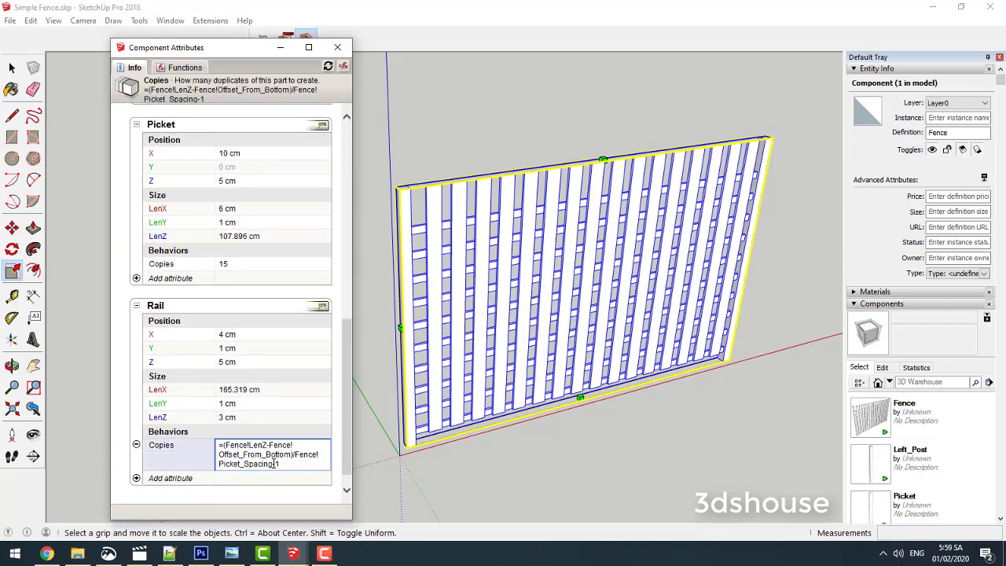
{"action": "left_click_drag", "start_coordinate": [295, 454], "coordinate": [310, 467]}
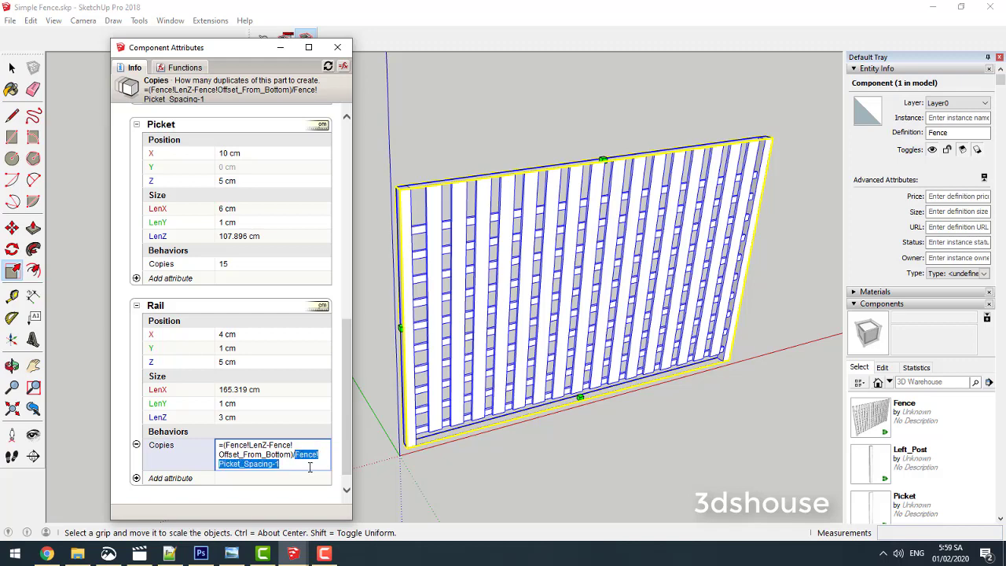
{"action": "key", "text": "BackSpace"}
{"action": "scroll", "coordinate": [275, 250], "scroll_direction": "up", "scroll_amount": 2}
{"action": "scroll", "coordinate": [276, 250], "scroll_direction": "up", "scroll_amount": 6}
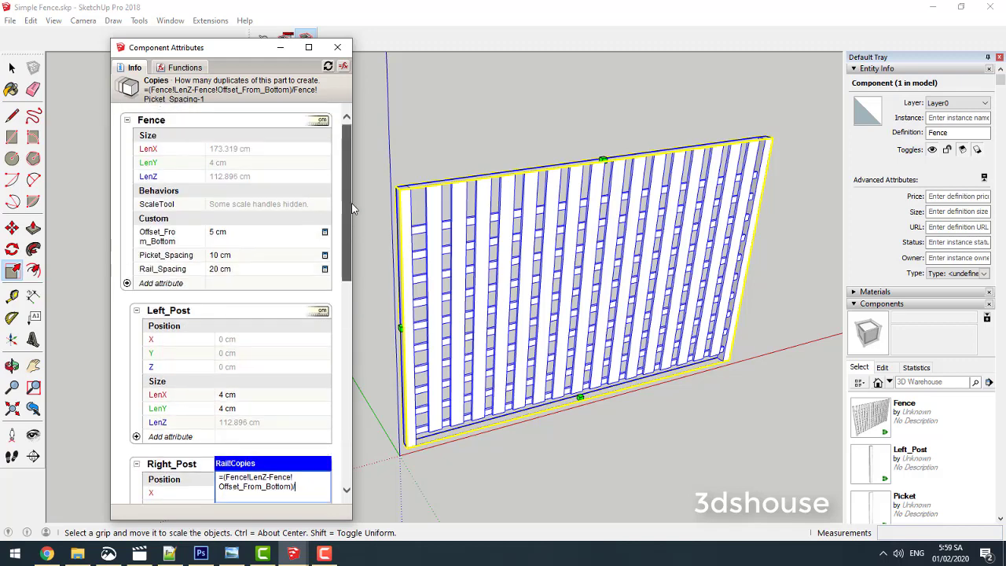
{"action": "left_click", "coordinate": [223, 272]}
{"action": "key", "text": "Return"}
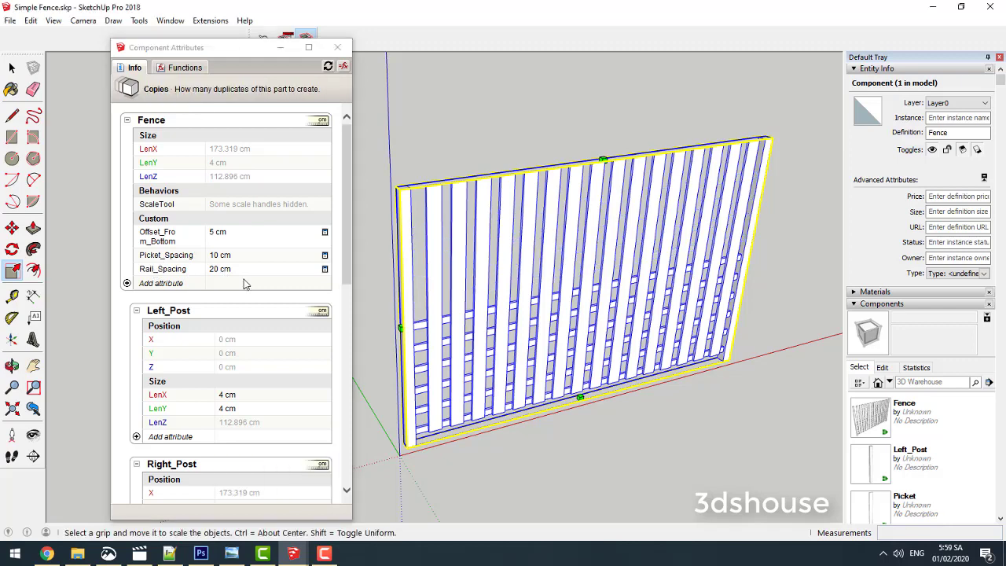
{"action": "left_click_drag", "start_coordinate": [343, 240], "coordinate": [345, 440]}
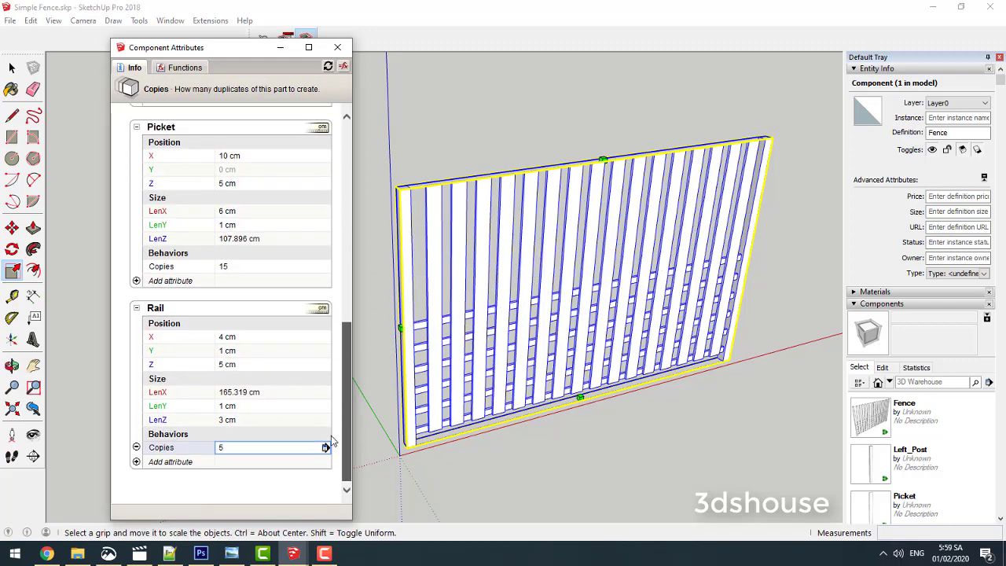
Step: Set the Rail part's LenZ to =3 so rails are 3 cm tall
{"action": "left_click", "coordinate": [223, 390]}
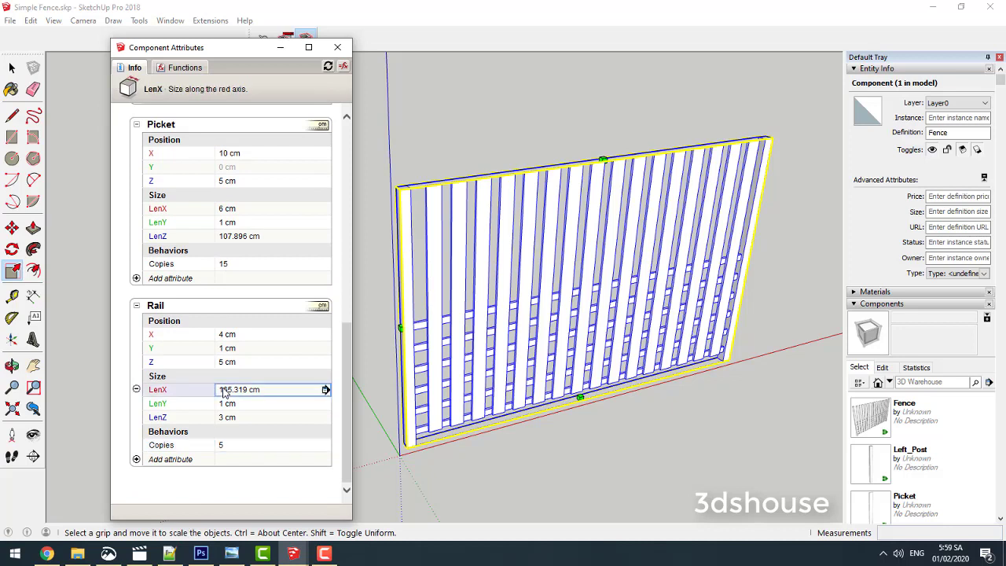
{"action": "left_click", "coordinate": [225, 417]}
{"action": "type", "text": "=3"}
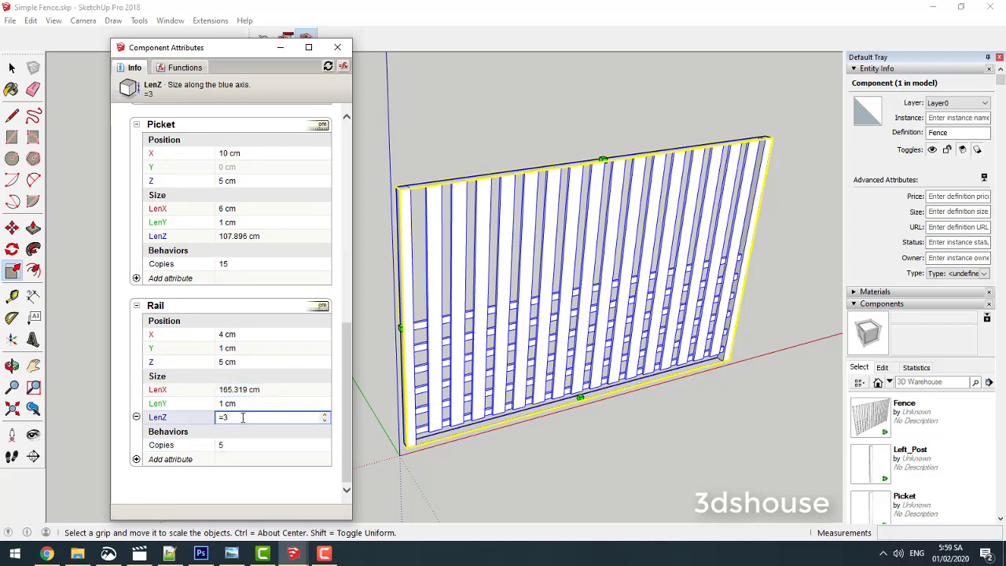
{"action": "key", "text": "Return"}
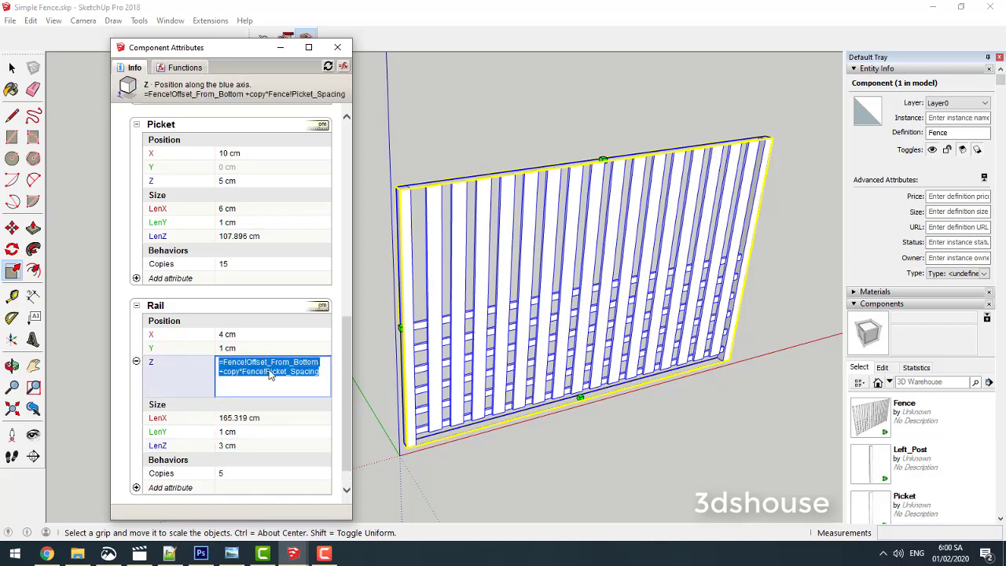
Step: Make the Rail Z formula step by Fence!Rail_Spacing instead of Fence!Picket_Spacing
{"action": "left_click", "coordinate": [271, 374]}
{"action": "mouse_move", "coordinate": [243, 373]}
{"action": "left_mouse_down"}
{"action": "mouse_move", "coordinate": [319, 373]}
{"action": "mouse_move", "coordinate": [346, 144]}
{"action": "left_mouse_up"}
{"action": "key", "text": "BackSpace"}
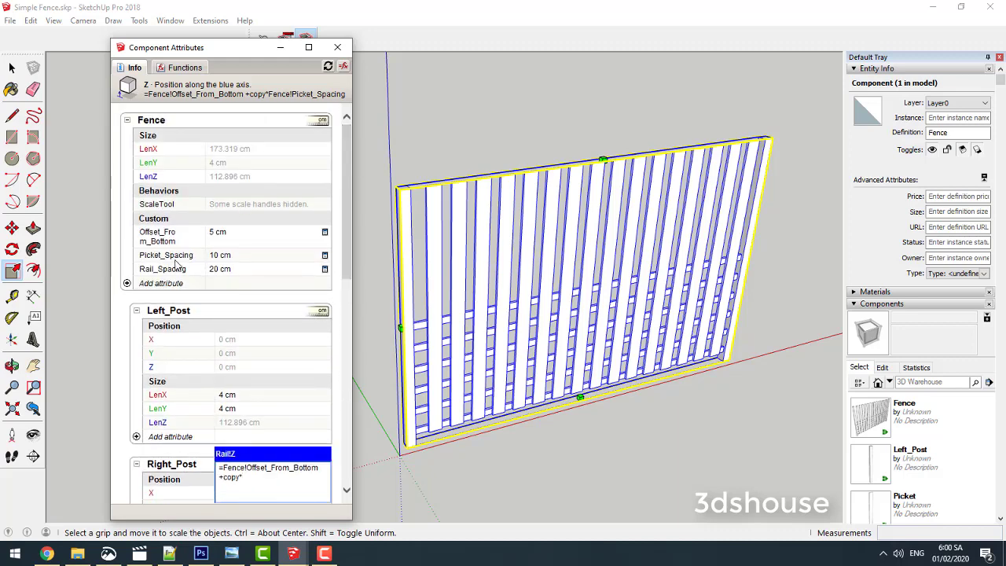
{"action": "left_click", "coordinate": [222, 271]}
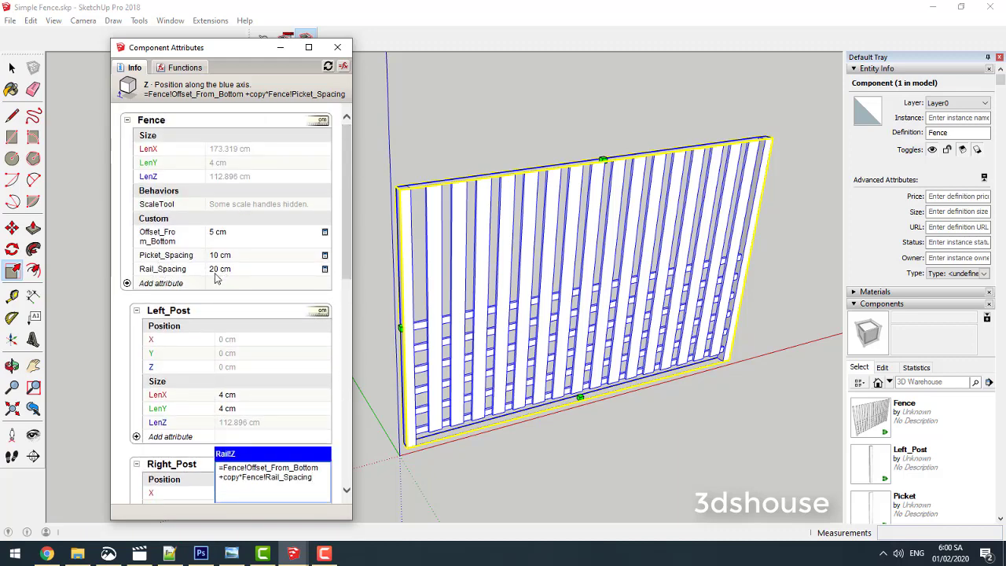
{"action": "key", "text": "Return"}
{"action": "mouse_move", "coordinate": [495, 305]}
{"action": "middle_mouse_down"}
{"action": "mouse_move", "coordinate": [487, 235]}
{"action": "mouse_move", "coordinate": [398, 246]}
{"action": "middle_mouse_up"}
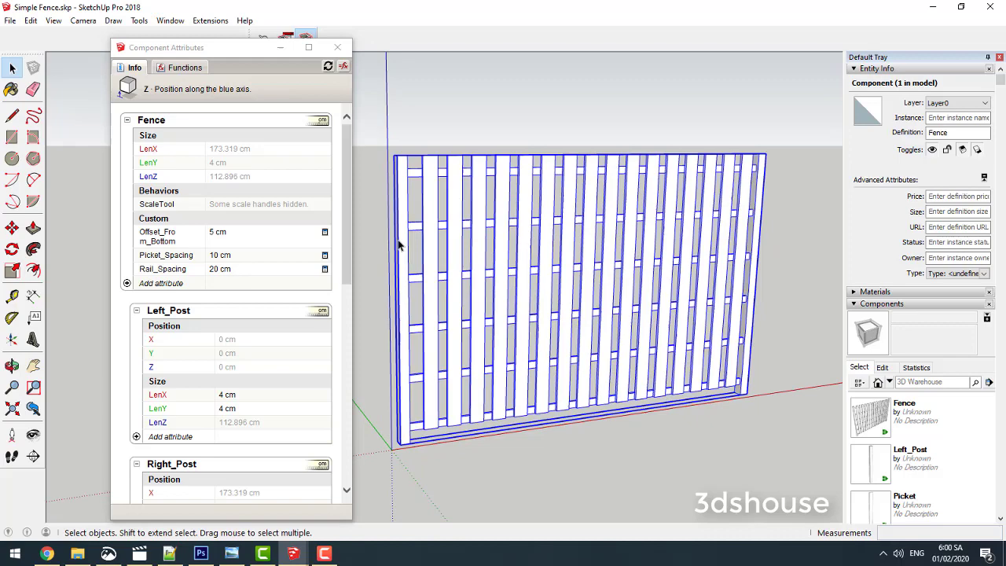
Step: Scale the fence to about 320 cm long and 80 cm tall
{"action": "left_click", "coordinate": [397, 111]}
{"action": "mouse_move", "coordinate": [397, 110]}
{"action": "middle_mouse_down"}
{"action": "mouse_move", "coordinate": [411, 270]}
{"action": "mouse_move", "coordinate": [451, 306]}
{"action": "middle_mouse_up"}
{"action": "left_click", "coordinate": [519, 283]}
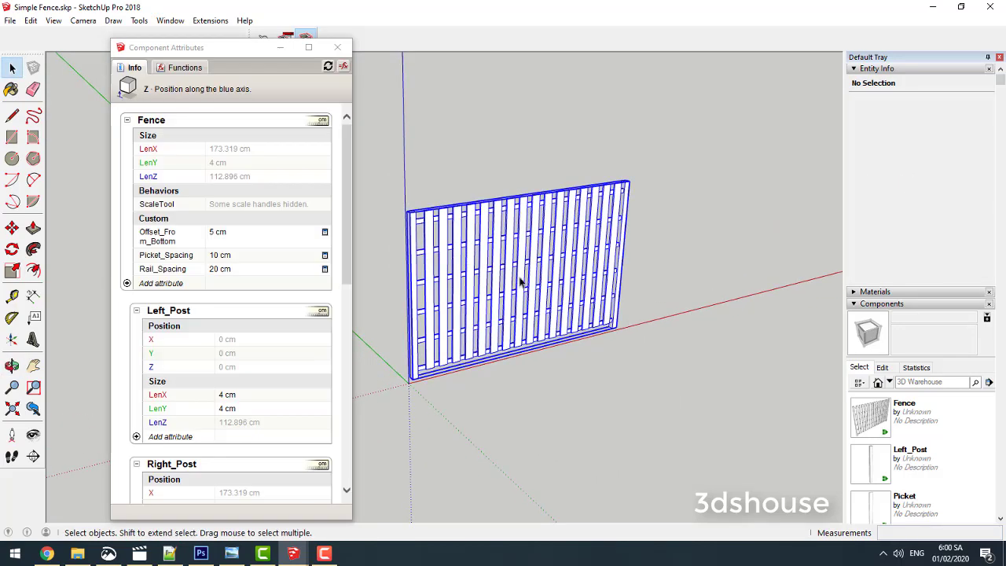
{"action": "key", "text": "s"}
{"action": "mouse_move", "coordinate": [609, 244]}
{"action": "left_mouse_down"}
{"action": "mouse_move", "coordinate": [697, 214]}
{"action": "mouse_move", "coordinate": [723, 166]}
{"action": "left_mouse_up"}
{"action": "left_click_drag", "start_coordinate": [600, 158], "coordinate": [591, 230]}
{"action": "mouse_move", "coordinate": [591, 229]}
{"action": "middle_mouse_down"}
{"action": "mouse_move", "coordinate": [602, 270]}
{"action": "mouse_move", "coordinate": [508, 223]}
{"action": "mouse_move", "coordinate": [600, 272]}
{"action": "middle_mouse_up"}
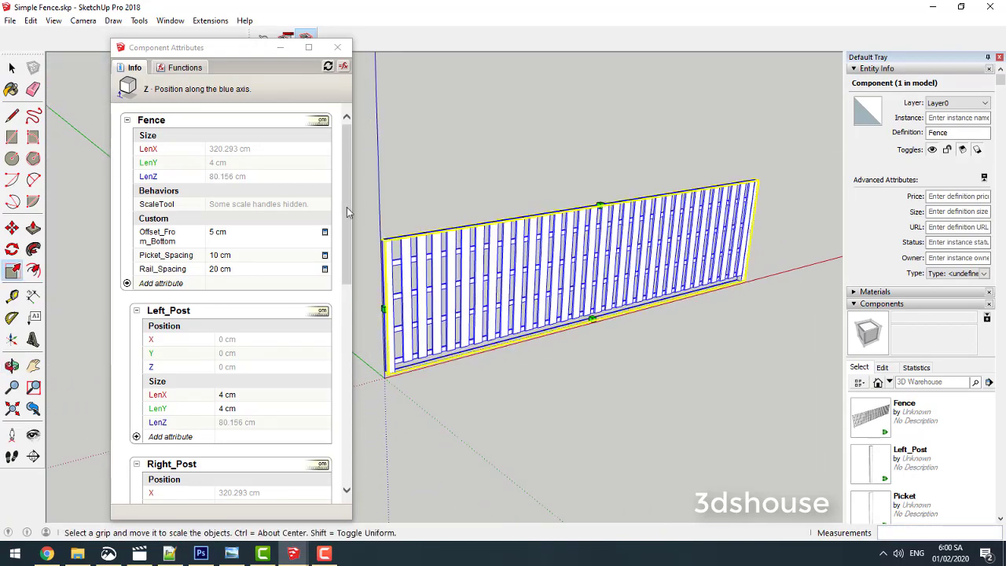
Step: Set Rail_Spacing to 30 cm and reselect the regenerated fence
{"action": "left_click", "coordinate": [230, 270]}
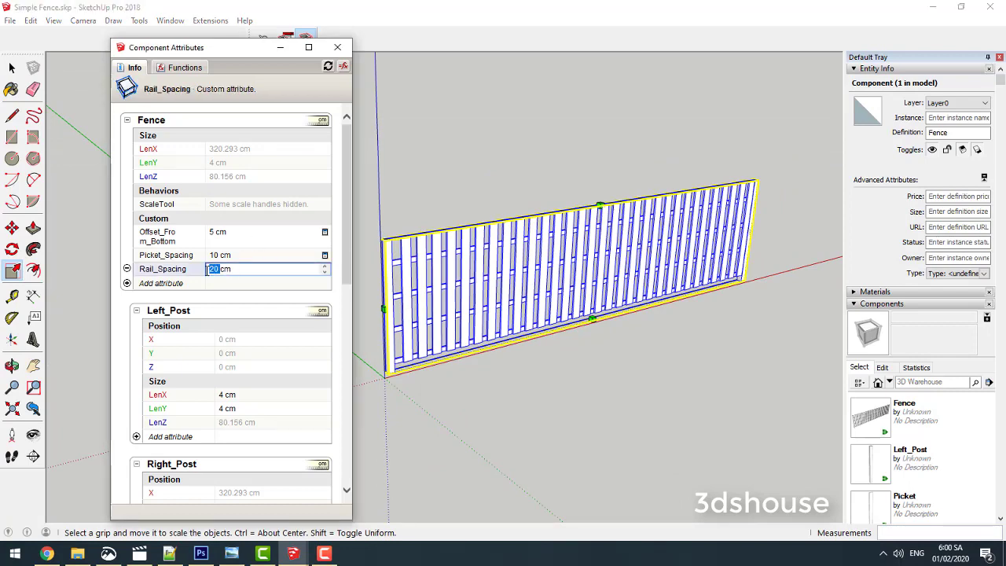
{"action": "type", "text": "30"}
{"action": "key", "text": "Return"}
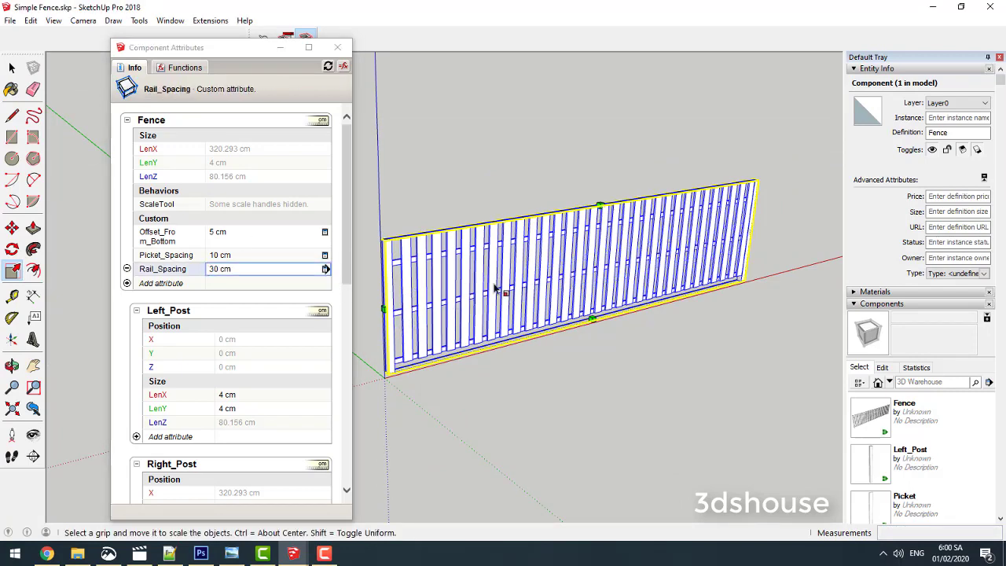
{"action": "mouse_move", "coordinate": [495, 287]}
{"action": "middle_mouse_down"}
{"action": "mouse_move", "coordinate": [449, 205]}
{"action": "mouse_move", "coordinate": [461, 265]}
{"action": "middle_mouse_up"}
{"action": "key", "text": "space"}
{"action": "left_click", "coordinate": [459, 163]}
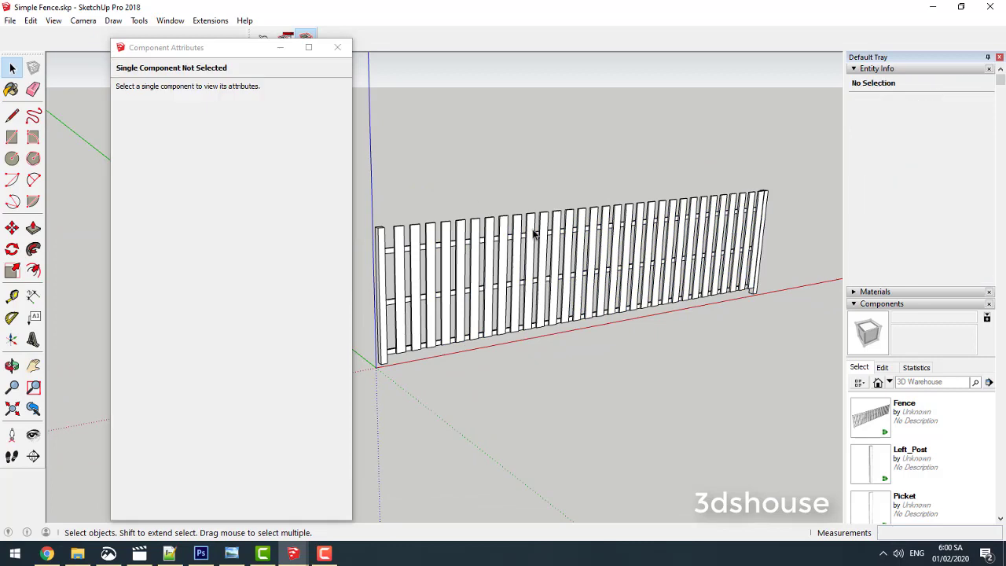
{"action": "left_click", "coordinate": [533, 234]}
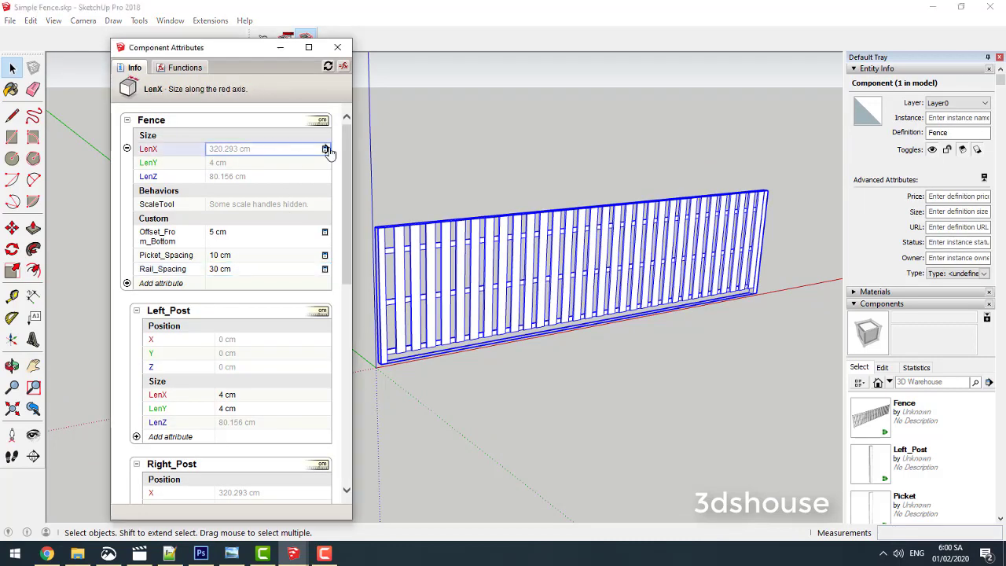
{"action": "left_click_drag", "start_coordinate": [254, 46], "coordinate": [187, 69]}
Step: Make LenX (Length) and LenY (Depth) user-editable textboxes
{"action": "left_click", "coordinate": [286, 39]}
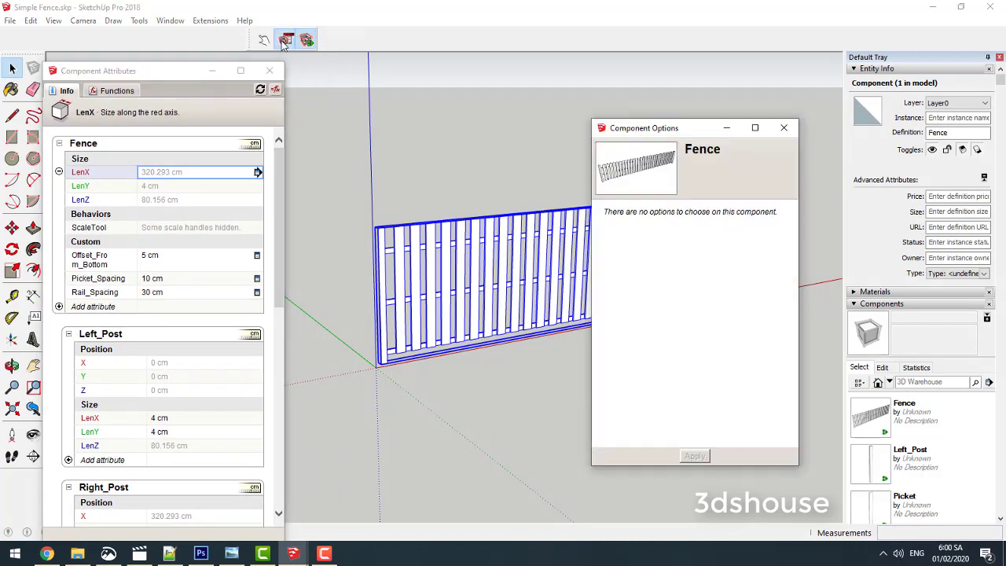
{"action": "left_click", "coordinate": [257, 172]}
{"action": "left_click", "coordinate": [205, 162]}
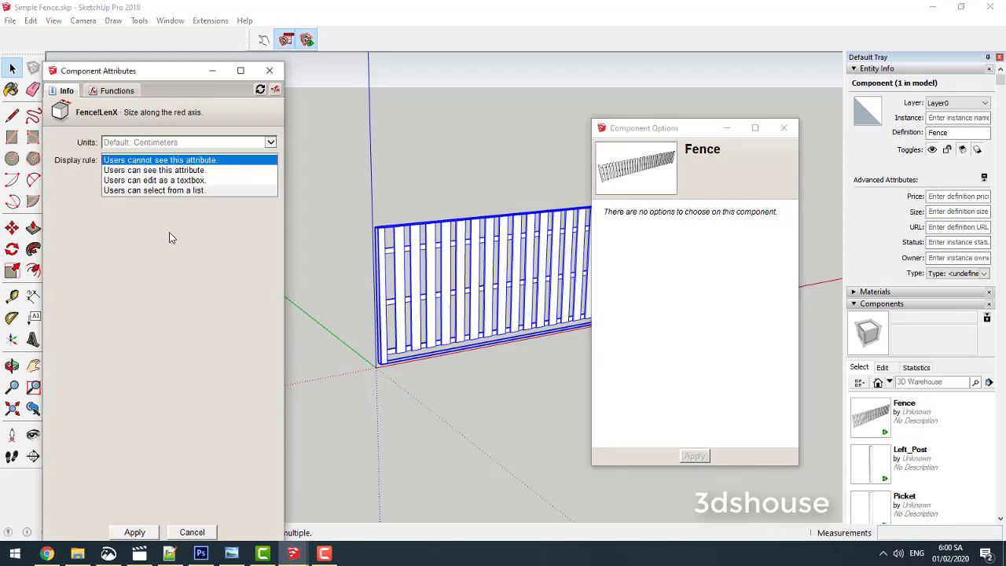
{"action": "left_click", "coordinate": [166, 180]}
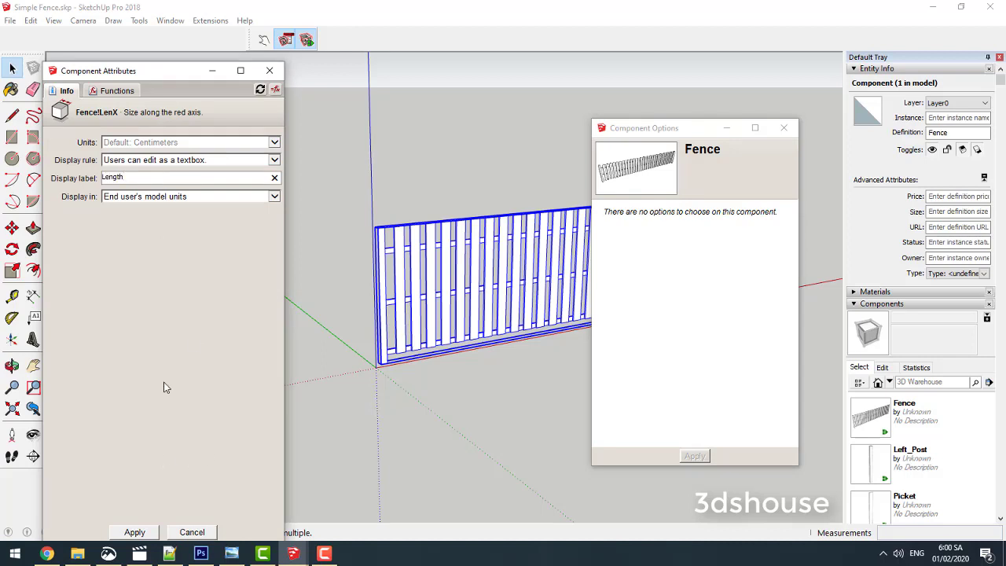
{"action": "left_click", "coordinate": [132, 533]}
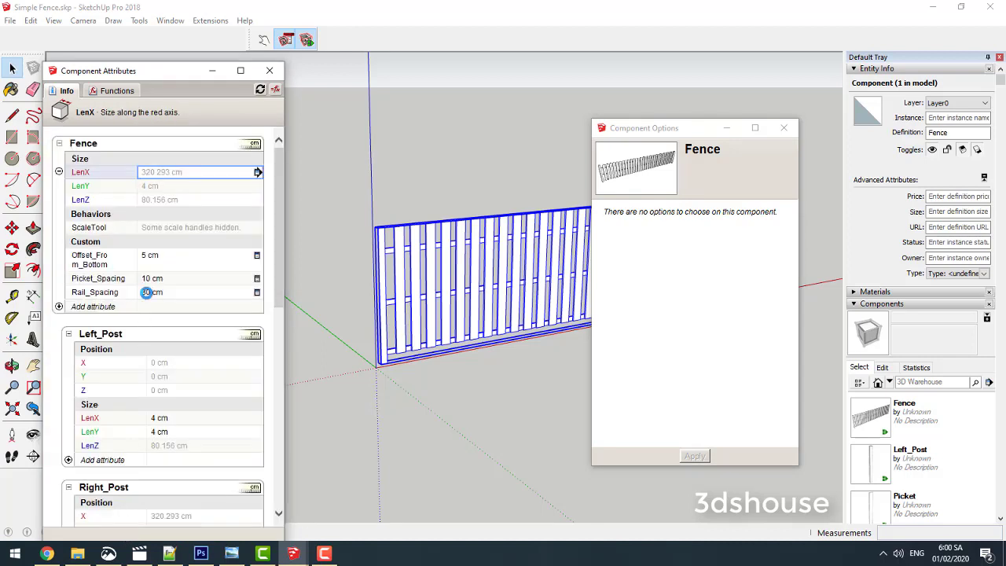
{"action": "left_click", "coordinate": [257, 186]}
{"action": "left_click", "coordinate": [236, 160]}
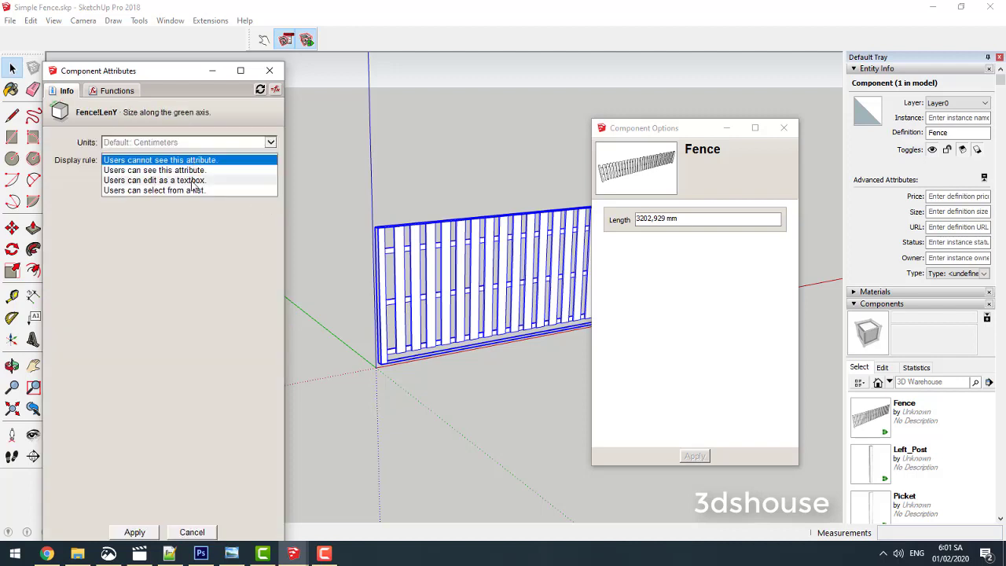
{"action": "left_click", "coordinate": [146, 181]}
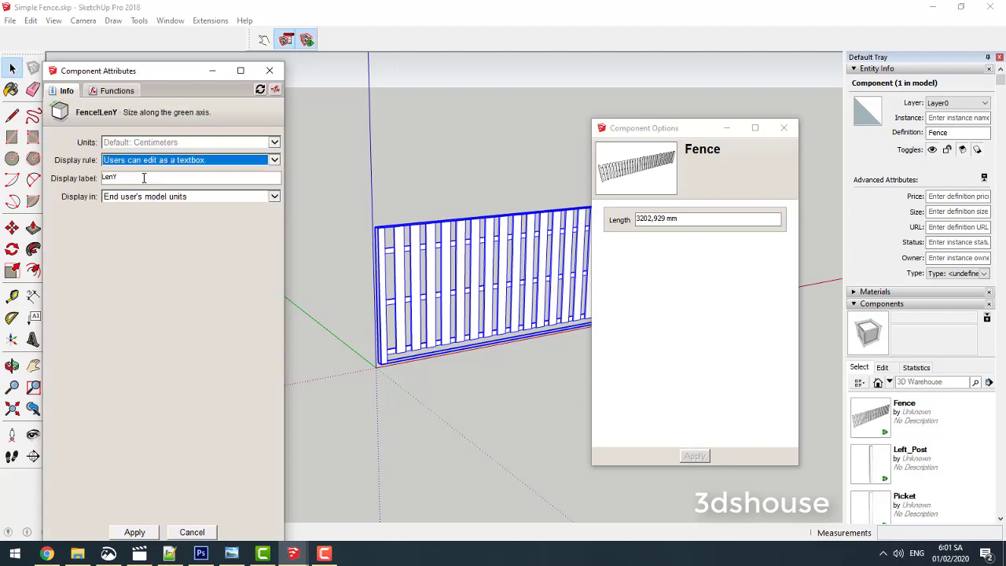
{"action": "left_click", "coordinate": [143, 179]}
{"action": "type", "text": "Depth"}
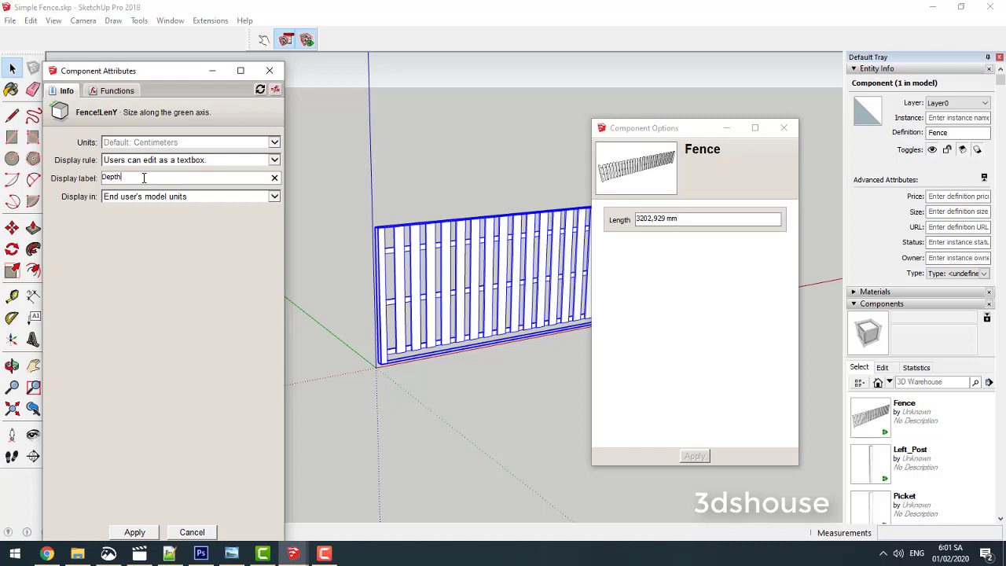
{"action": "left_click", "coordinate": [134, 532]}
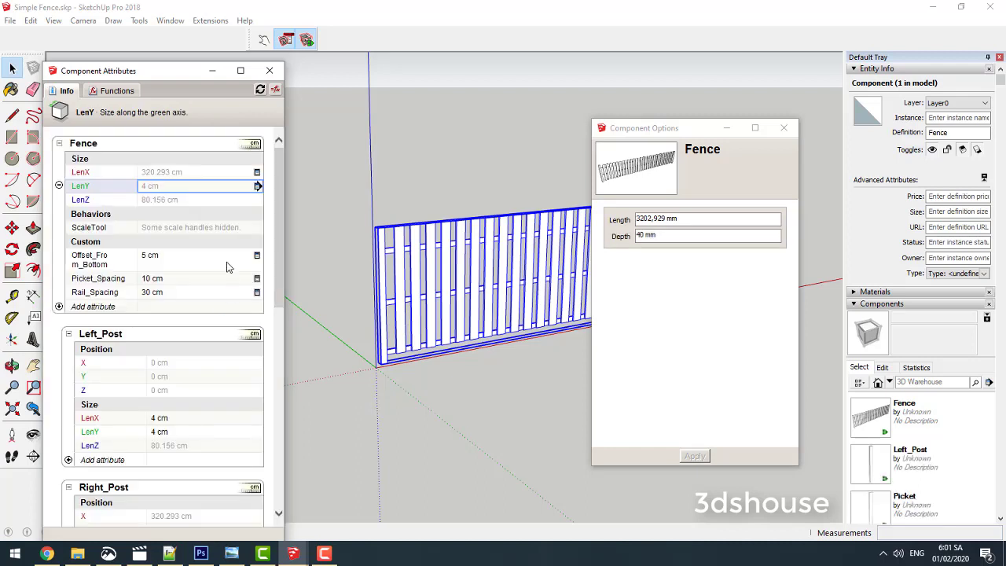
Step: Make LenZ a user-editable textbox labelled Heigh
{"action": "left_click", "coordinate": [210, 201]}
{"action": "left_click", "coordinate": [257, 200]}
{"action": "left_click", "coordinate": [189, 159]}
{"action": "left_click", "coordinate": [168, 143]}
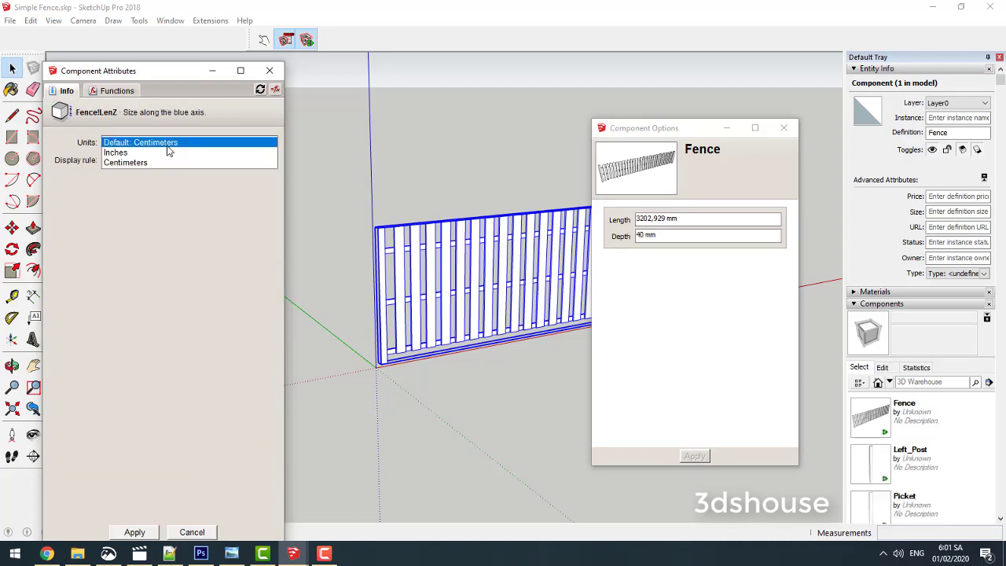
{"action": "left_click", "coordinate": [131, 185]}
{"action": "left_click", "coordinate": [153, 160]}
{"action": "left_click", "coordinate": [152, 175]}
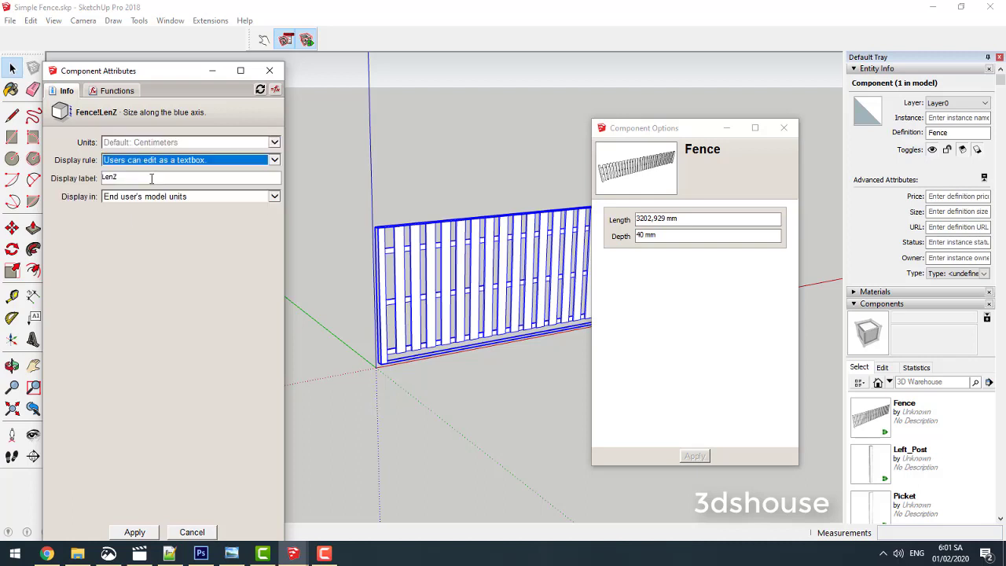
{"action": "left_click", "coordinate": [152, 179]}
{"action": "type", "text": "Heigh"}
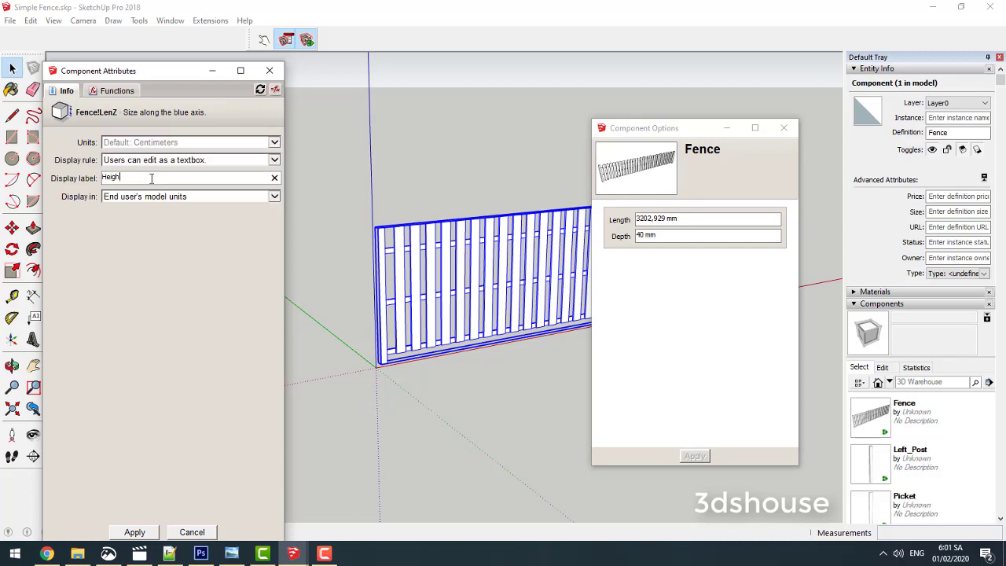
{"action": "left_click", "coordinate": [132, 534]}
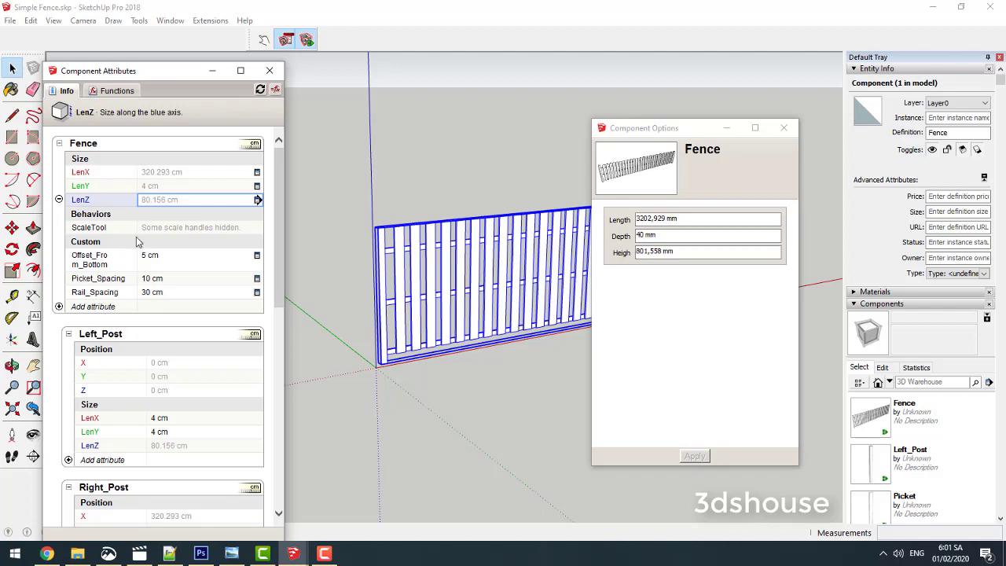
Step: Make Offset_From_Bottom an editable textbox shown in model units
{"action": "left_click", "coordinate": [145, 262]}
{"action": "left_click", "coordinate": [251, 260]}
{"action": "left_click", "coordinate": [221, 161]}
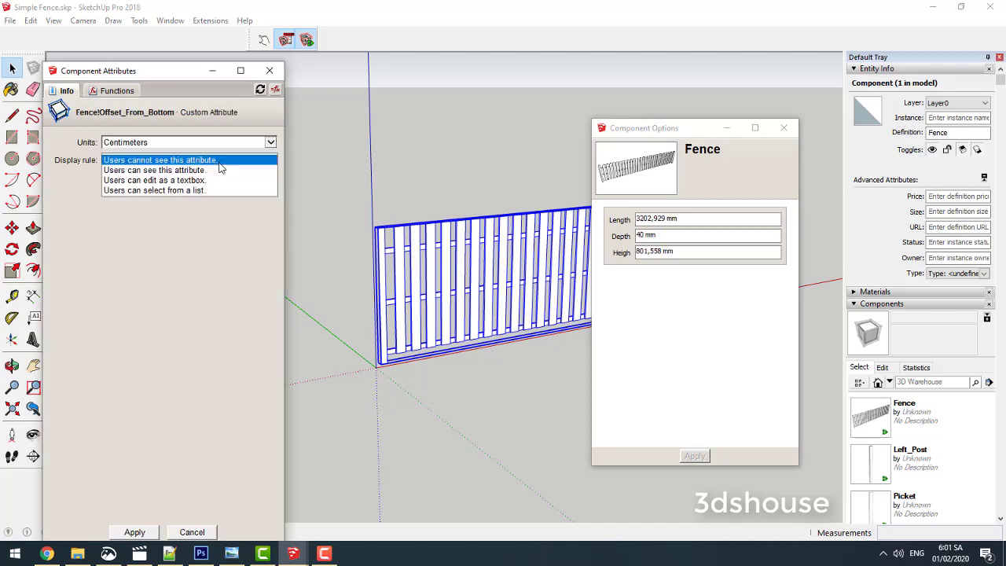
{"action": "left_click", "coordinate": [182, 180]}
{"action": "left_click", "coordinate": [154, 198]}
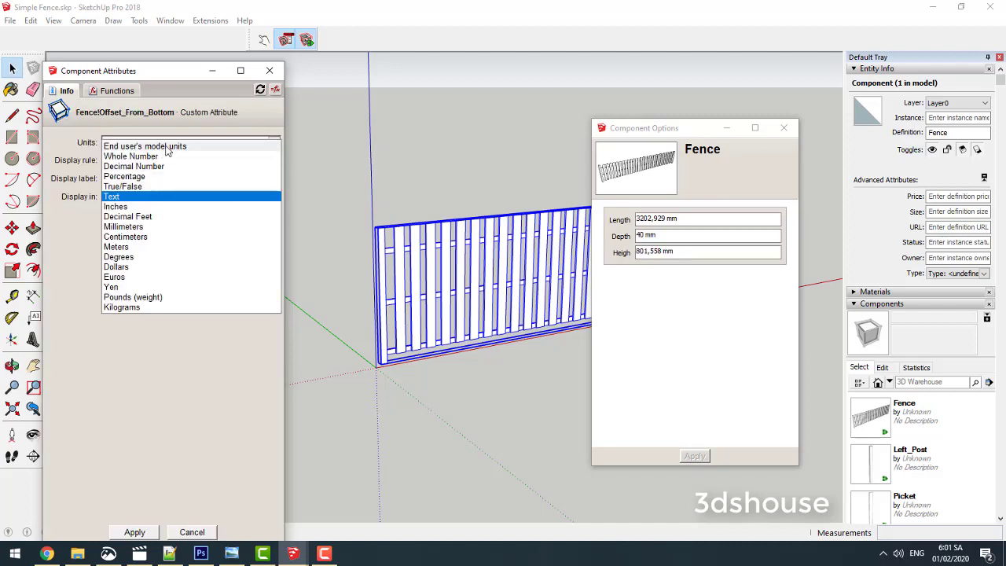
{"action": "left_click", "coordinate": [165, 146]}
{"action": "left_click", "coordinate": [135, 532]}
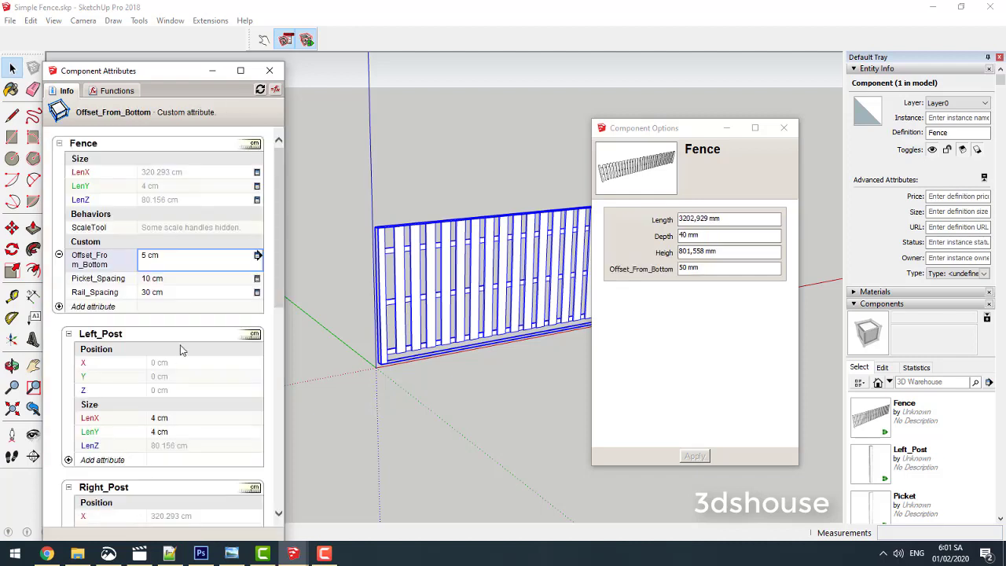
Step: Make Picket_Spacing an editable textbox shown in model units
{"action": "left_click", "coordinate": [180, 281]}
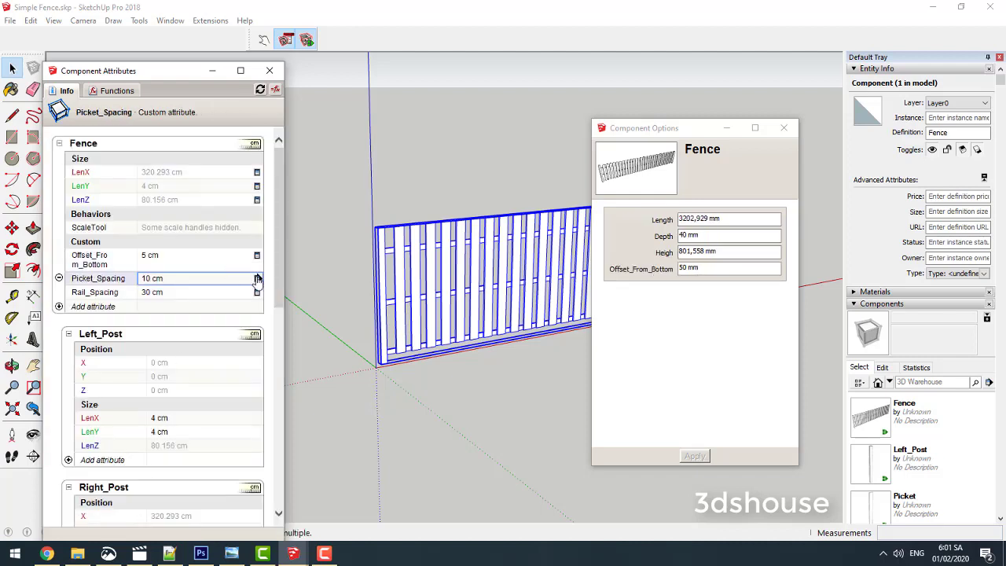
{"action": "left_click", "coordinate": [257, 279]}
{"action": "left_click", "coordinate": [189, 161]}
{"action": "left_click", "coordinate": [165, 178]}
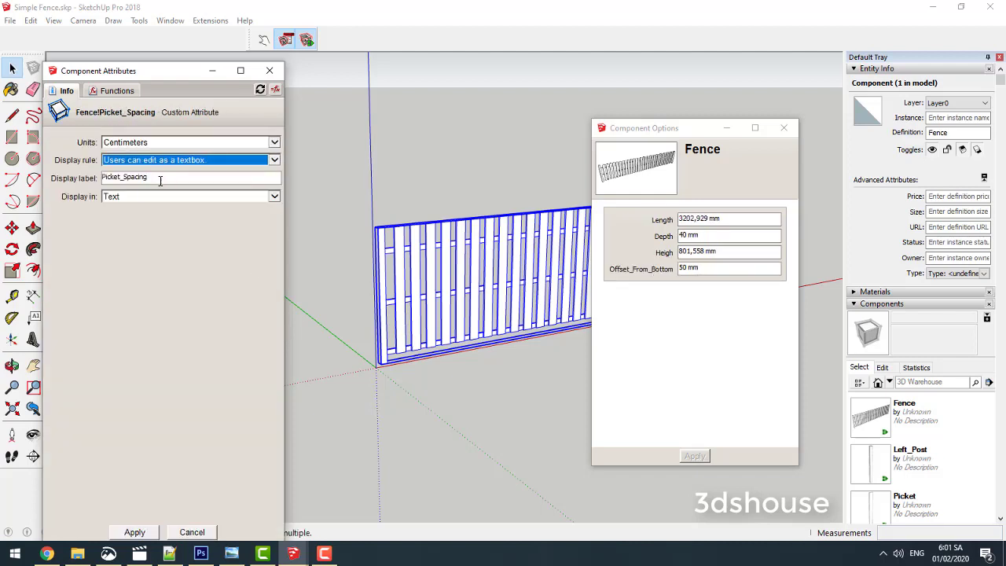
{"action": "left_click", "coordinate": [148, 198]}
{"action": "left_click", "coordinate": [178, 150]}
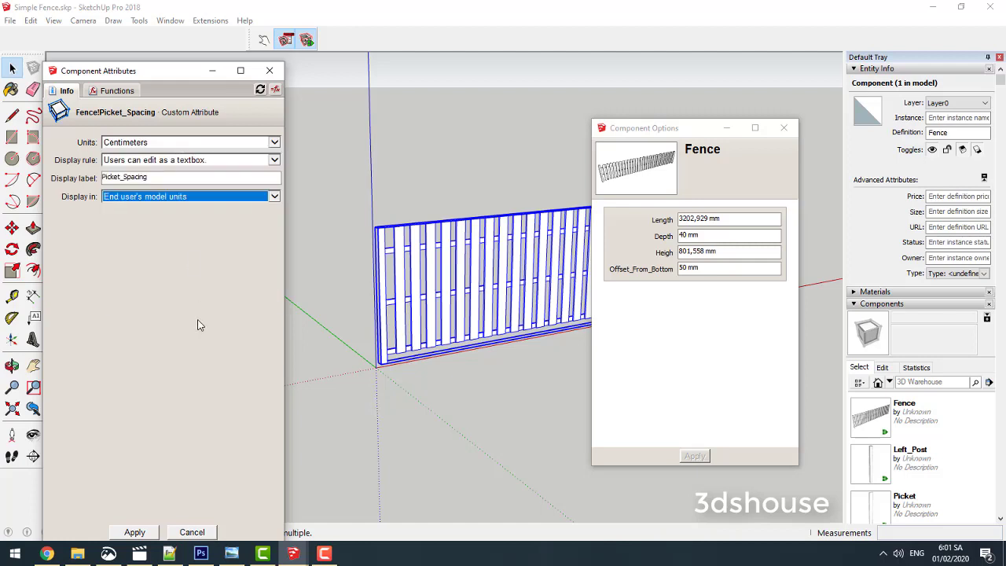
{"action": "left_click", "coordinate": [135, 532]}
Step: Make Rail_Spacing an editable textbox shown in model units
{"action": "left_click", "coordinate": [235, 294]}
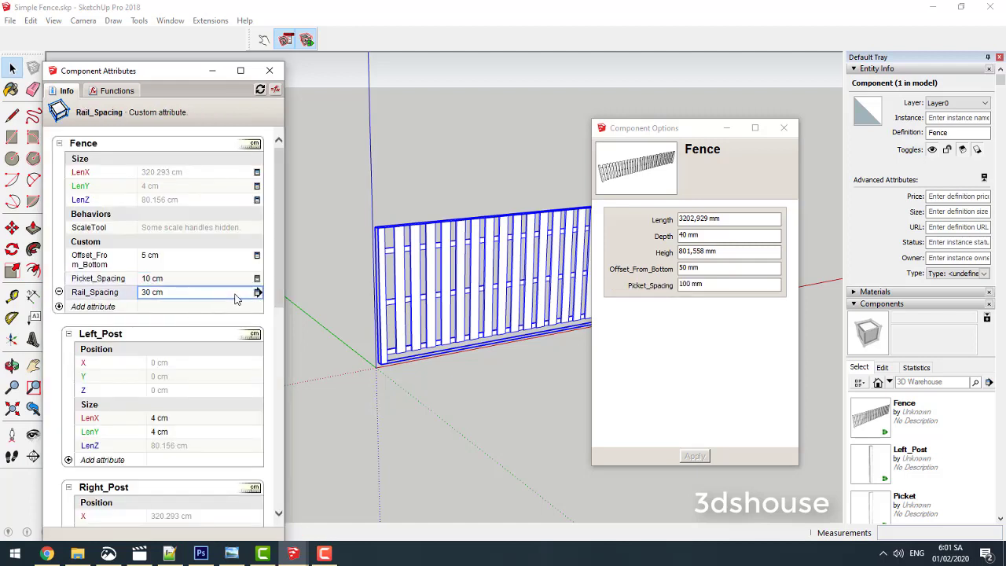
{"action": "left_click", "coordinate": [257, 294]}
{"action": "left_click", "coordinate": [163, 159]}
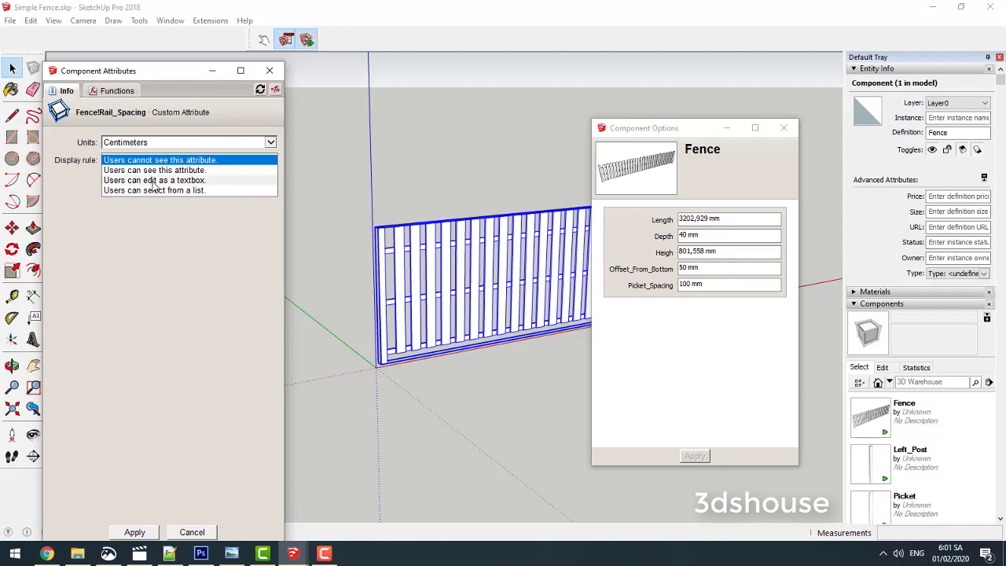
{"action": "left_click", "coordinate": [157, 179]}
{"action": "left_click", "coordinate": [208, 197]}
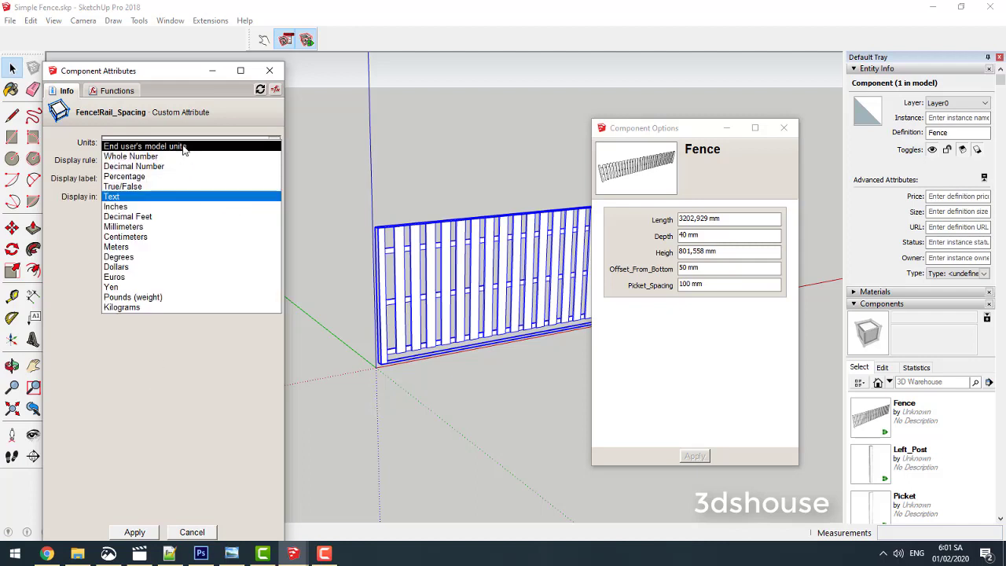
{"action": "left_click", "coordinate": [180, 148]}
{"action": "left_click", "coordinate": [135, 533]}
{"action": "left_click", "coordinate": [136, 533]}
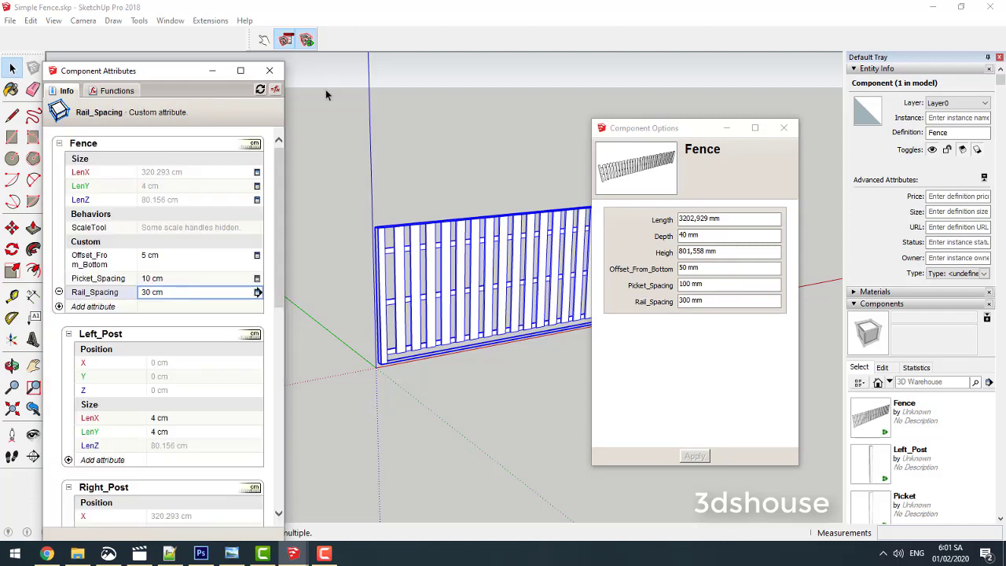
Step: Set the fence Length to 2000 mm and Heigh to 800 mm
{"action": "left_click_drag", "start_coordinate": [652, 128], "coordinate": [689, 69]}
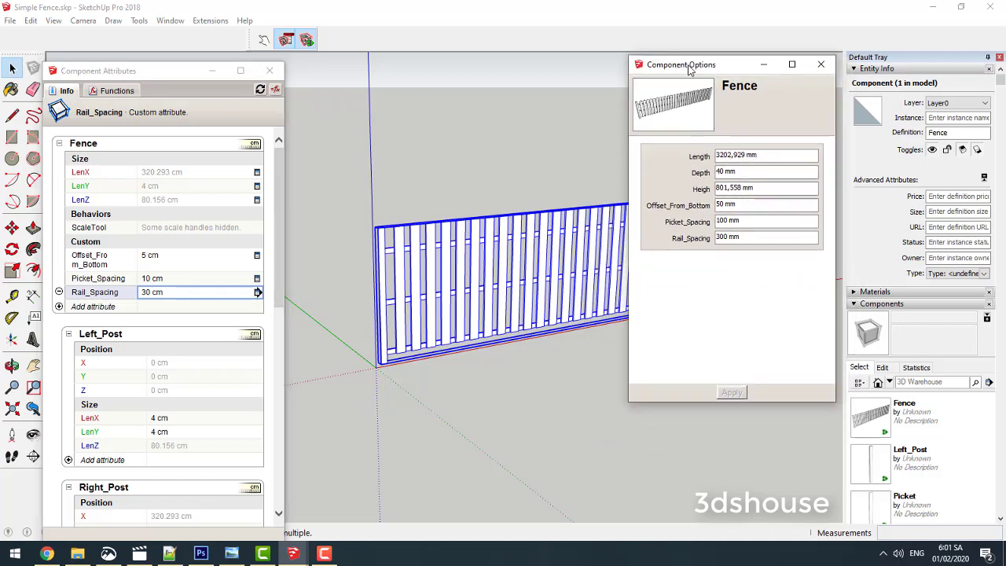
{"action": "middle_click_drag", "start_coordinate": [438, 242], "coordinate": [417, 236]}
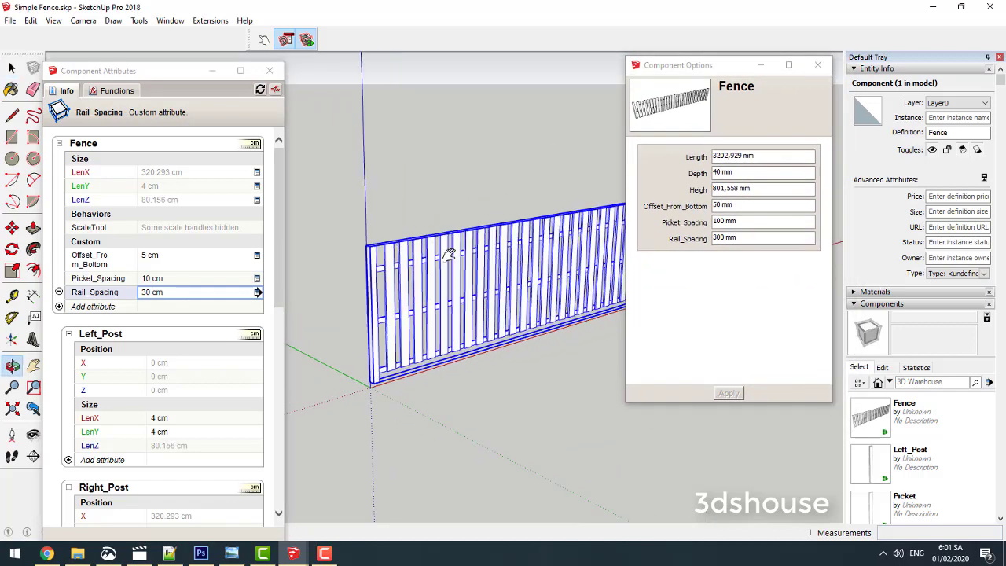
{"action": "double_click", "coordinate": [745, 156]}
{"action": "type", "text": "2000"}
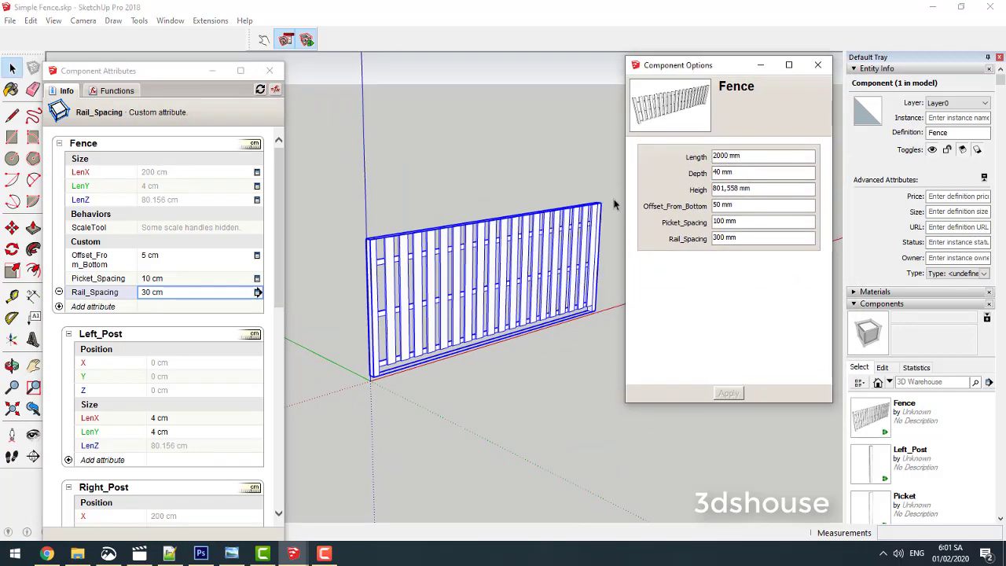
{"action": "left_click", "coordinate": [520, 252]}
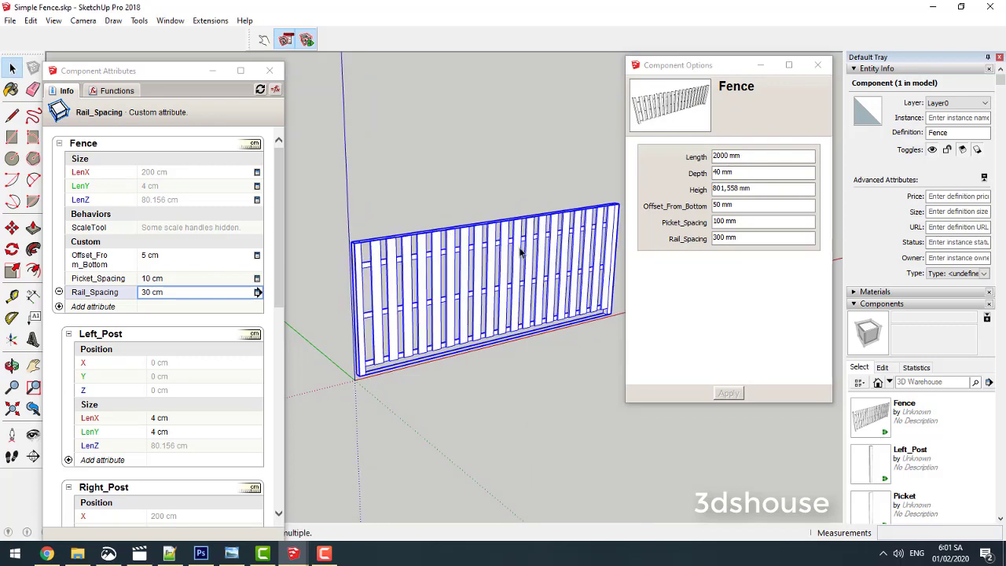
{"action": "left_click", "coordinate": [718, 172]}
{"action": "middle_click_drag", "start_coordinate": [465, 263], "coordinate": [356, 267]}
{"action": "double_click", "coordinate": [723, 189]}
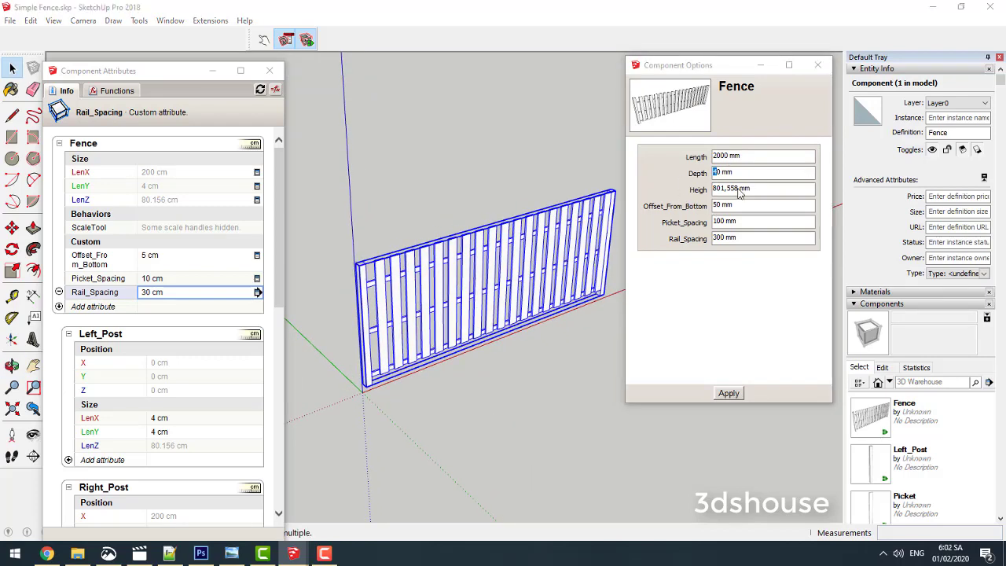
{"action": "type", "text": "800"}
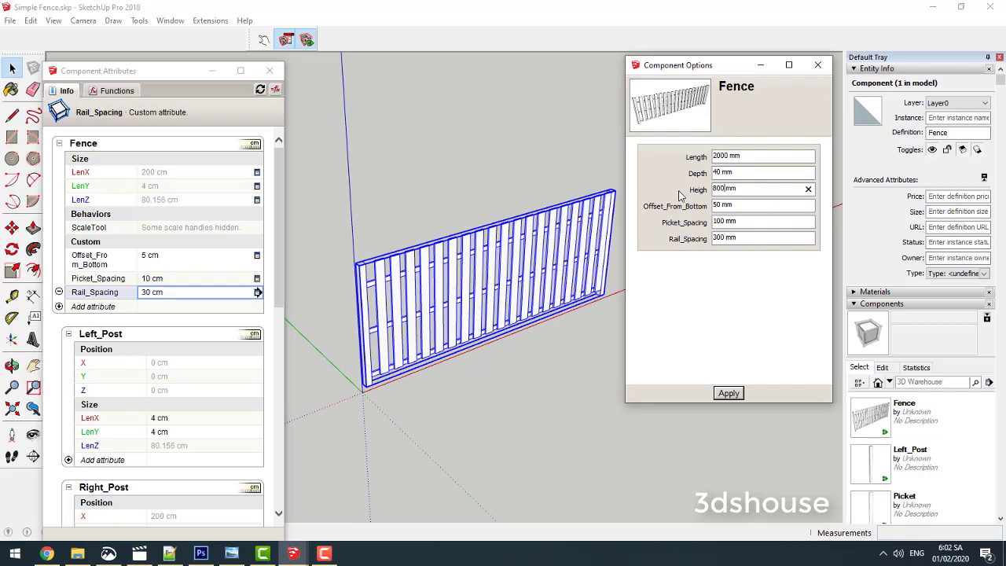
{"action": "key", "text": "Return"}
Step: Reduce Picket_Spacing to 80 mm so more pickets appear
{"action": "left_click", "coordinate": [725, 223]}
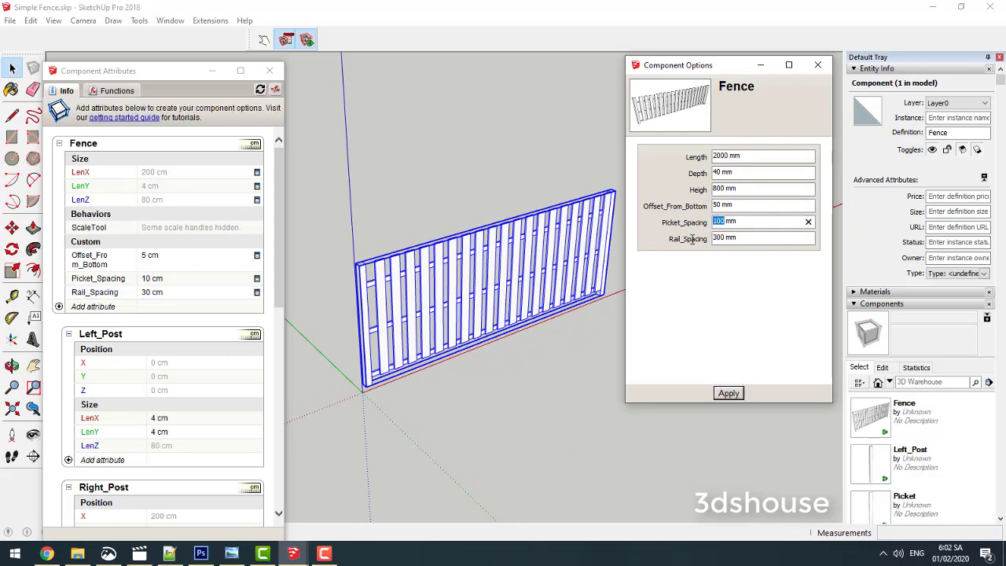
{"action": "scroll", "coordinate": [530, 243], "scroll_direction": "up", "scroll_amount": 1}
{"action": "scroll", "coordinate": [529, 242], "scroll_direction": "up", "scroll_amount": 2}
{"action": "left_click", "coordinate": [718, 222]}
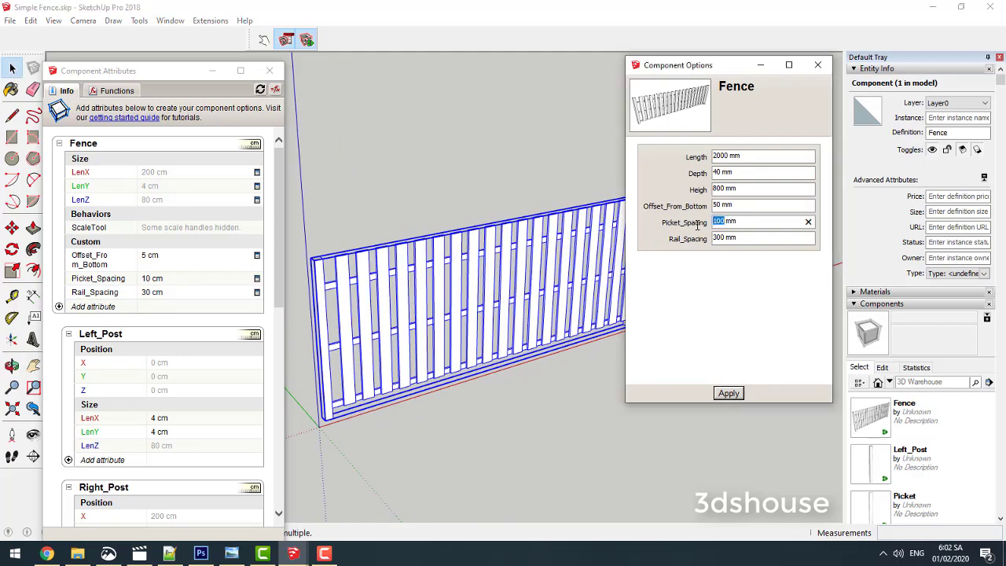
{"action": "type", "text": "80"}
{"action": "key", "text": "Return"}
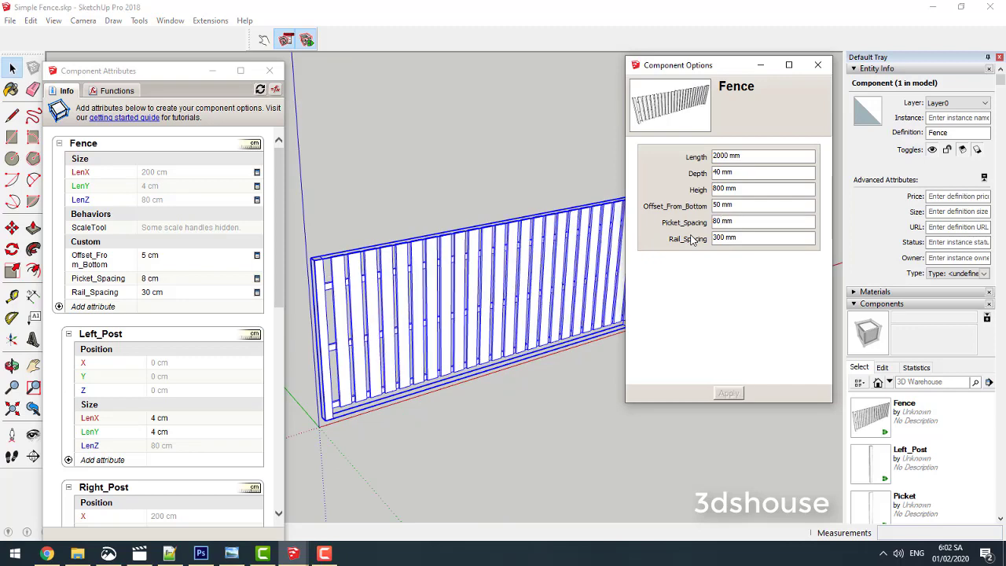
{"action": "scroll", "coordinate": [341, 280], "scroll_direction": "up", "scroll_amount": 1}
{"action": "scroll", "coordinate": [342, 280], "scroll_direction": "up", "scroll_amount": 2}
{"action": "scroll", "coordinate": [352, 258], "scroll_direction": "up", "scroll_amount": 2}
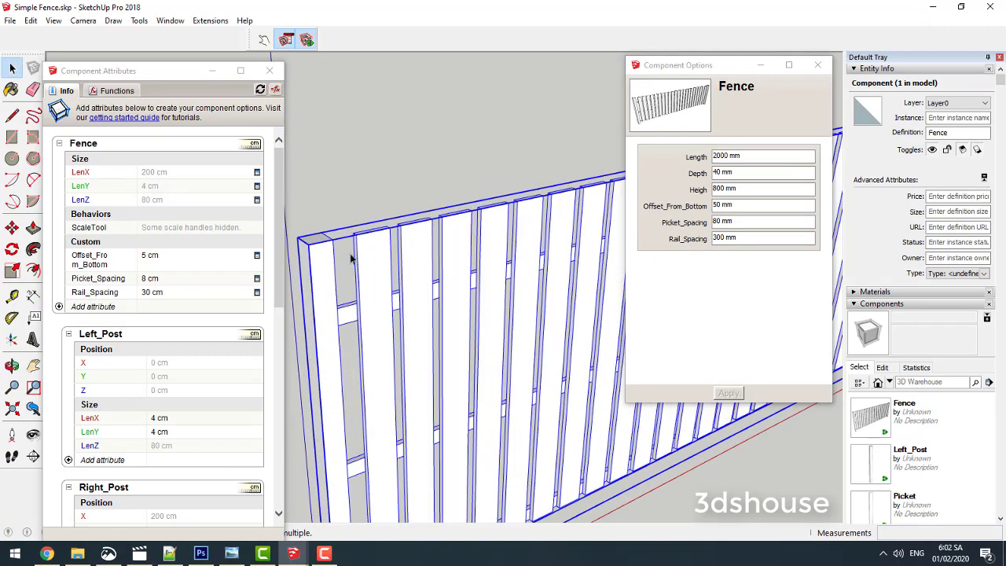
Step: Measure the 80 mm gap between two pickets with the Tape Measure
{"action": "key", "text": "t"}
{"action": "left_click", "coordinate": [356, 235]}
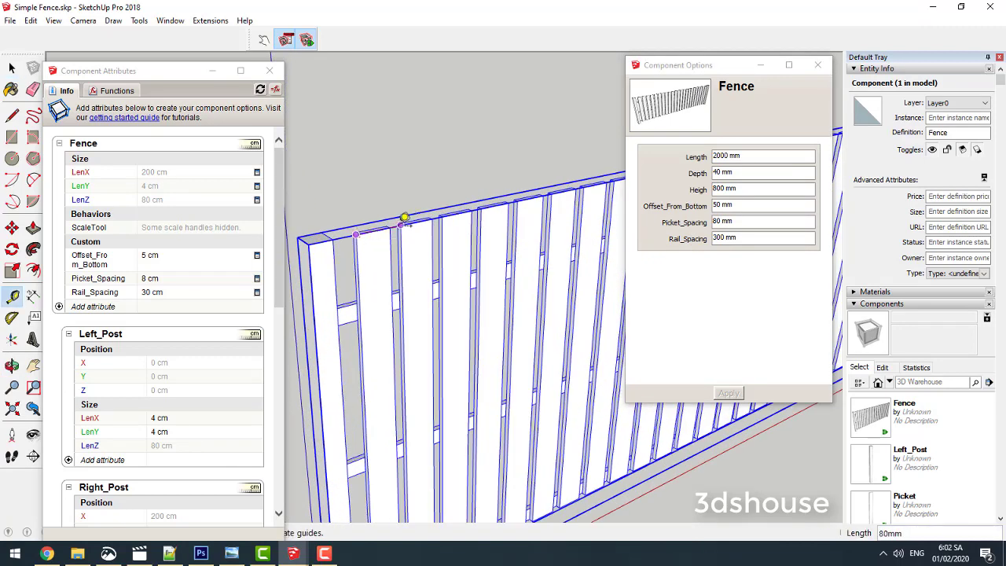
{"action": "key", "text": "space"}
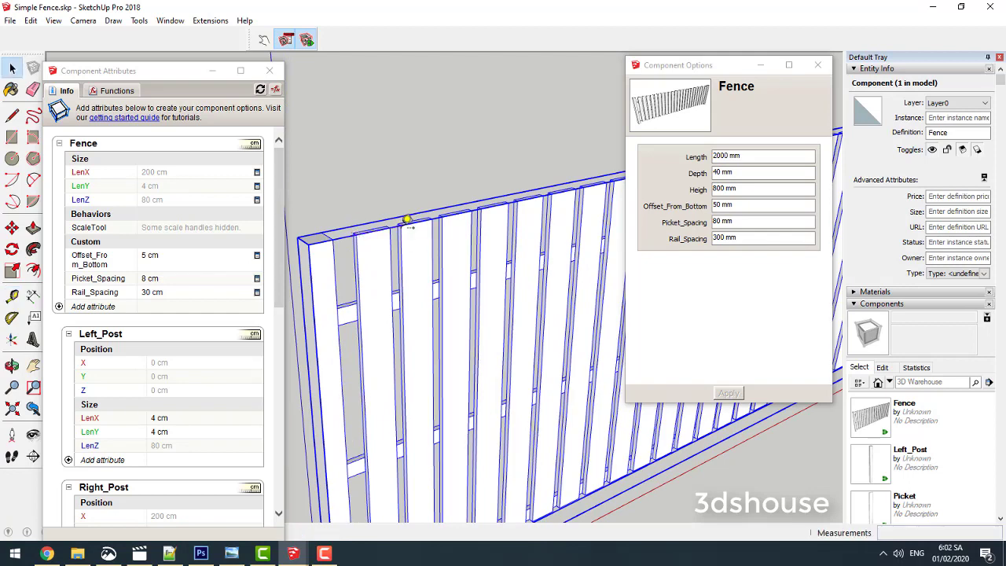
{"action": "scroll", "coordinate": [401, 225], "scroll_direction": "down", "scroll_amount": 2}
{"action": "scroll", "coordinate": [393, 227], "scroll_direction": "down", "scroll_amount": 3}
Step: Paint the fence 3dshouse_Wood_Yellow and narrow the attributes and options panels
{"action": "left_click", "coordinate": [855, 292]}
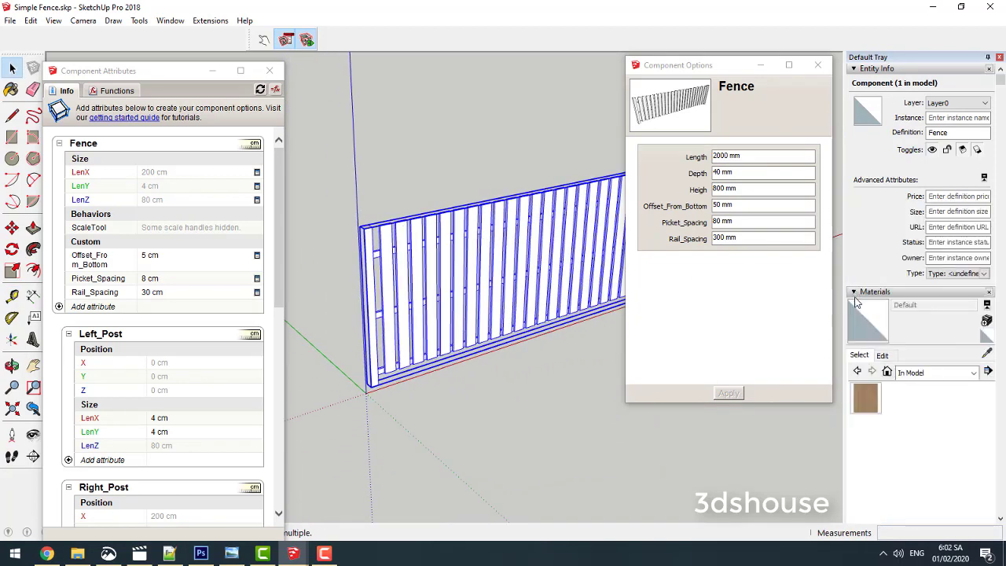
{"action": "left_click", "coordinate": [865, 399]}
{"action": "left_click", "coordinate": [446, 214]}
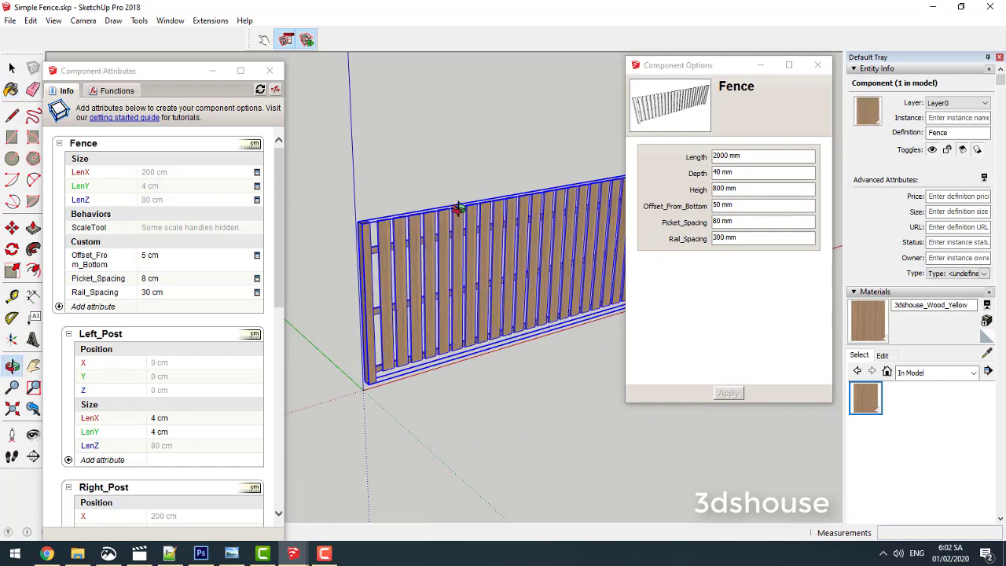
{"action": "key", "text": "space"}
{"action": "left_click", "coordinate": [463, 163]}
{"action": "middle_click_drag", "start_coordinate": [511, 166], "coordinate": [294, 119]}
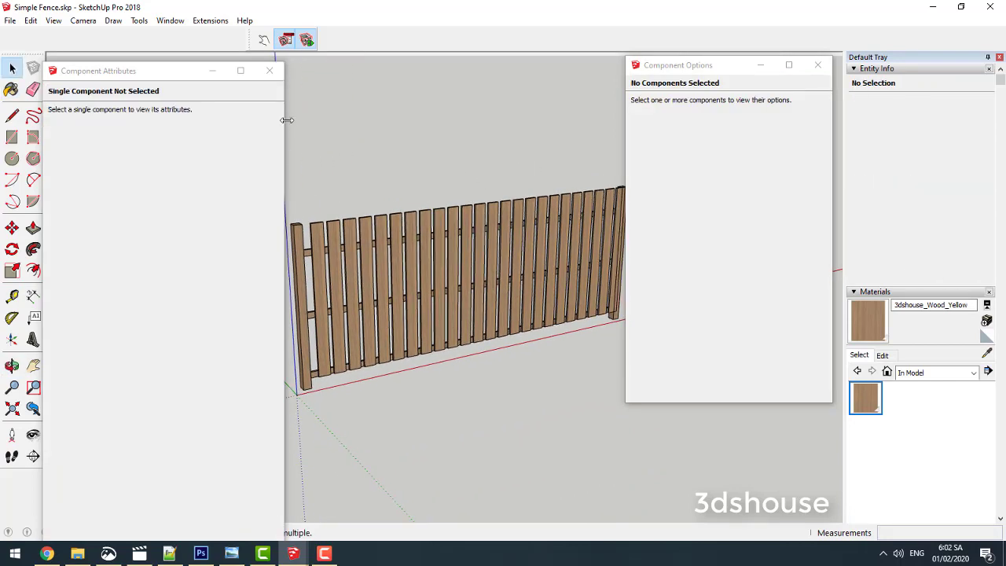
{"action": "left_click_drag", "start_coordinate": [287, 120], "coordinate": [218, 131]}
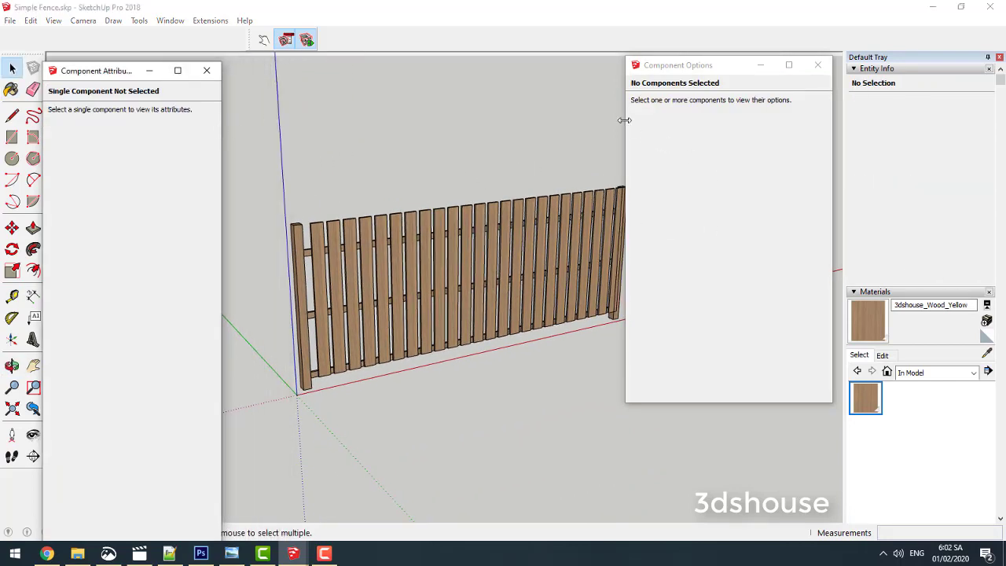
{"action": "left_click_drag", "start_coordinate": [624, 120], "coordinate": [652, 120]}
Step: Scale the fence shorter, then longer to 1852.6 mm, then taller
{"action": "left_click", "coordinate": [514, 242]}
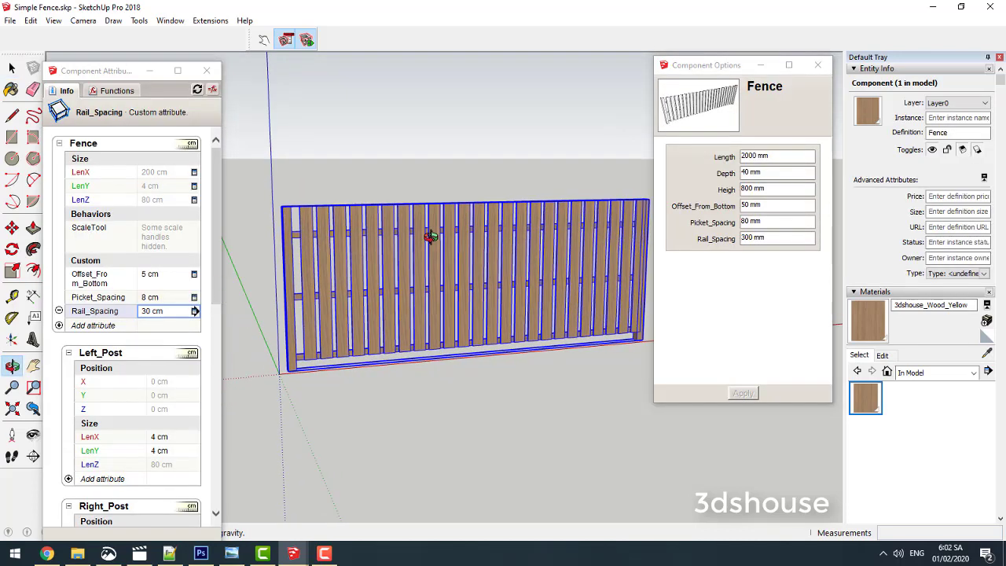
{"action": "key", "text": "space"}
{"action": "left_click_drag", "start_coordinate": [213, 252], "coordinate": [224, 225]}
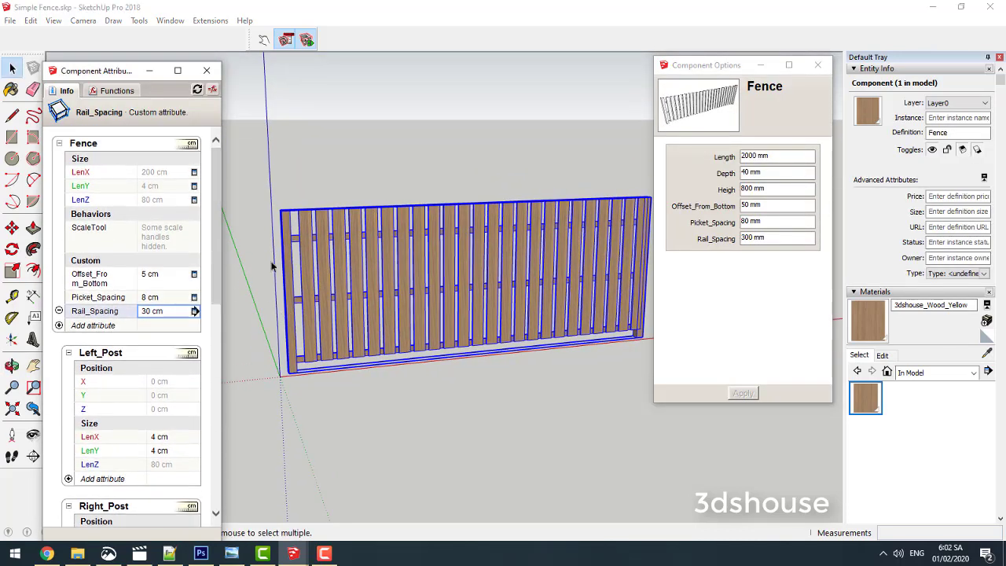
{"action": "mouse_move", "coordinate": [472, 338]}
{"action": "middle_mouse_down"}
{"action": "mouse_move", "coordinate": [297, 266]}
{"action": "mouse_move", "coordinate": [287, 284]}
{"action": "mouse_move", "coordinate": [456, 304]}
{"action": "middle_mouse_up"}
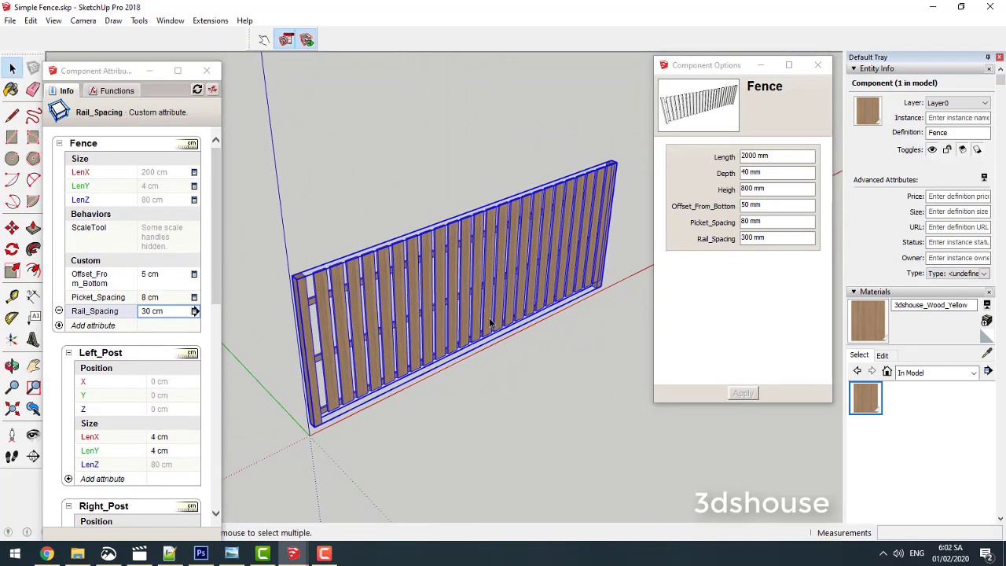
{"action": "key", "text": "s"}
{"action": "mouse_move", "coordinate": [612, 223]}
{"action": "left_mouse_down"}
{"action": "mouse_move", "coordinate": [567, 238]}
{"action": "mouse_move", "coordinate": [545, 348]}
{"action": "left_mouse_up"}
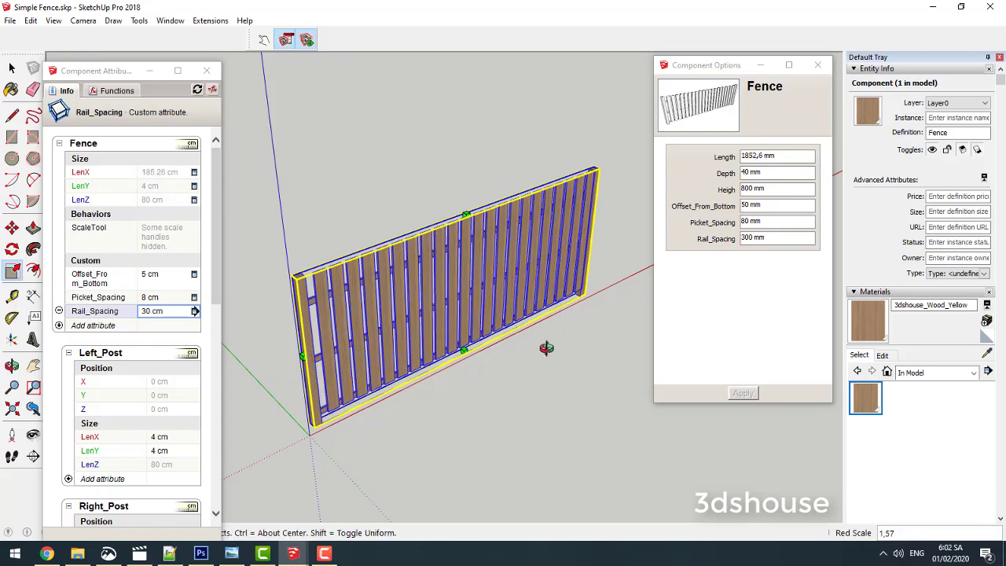
{"action": "middle_click_drag", "start_coordinate": [545, 348], "coordinate": [474, 314]}
{"action": "mouse_move", "coordinate": [465, 211]}
{"action": "left_mouse_down"}
{"action": "mouse_move", "coordinate": [465, 201]}
{"action": "mouse_move", "coordinate": [465, 233]}
{"action": "left_mouse_up"}
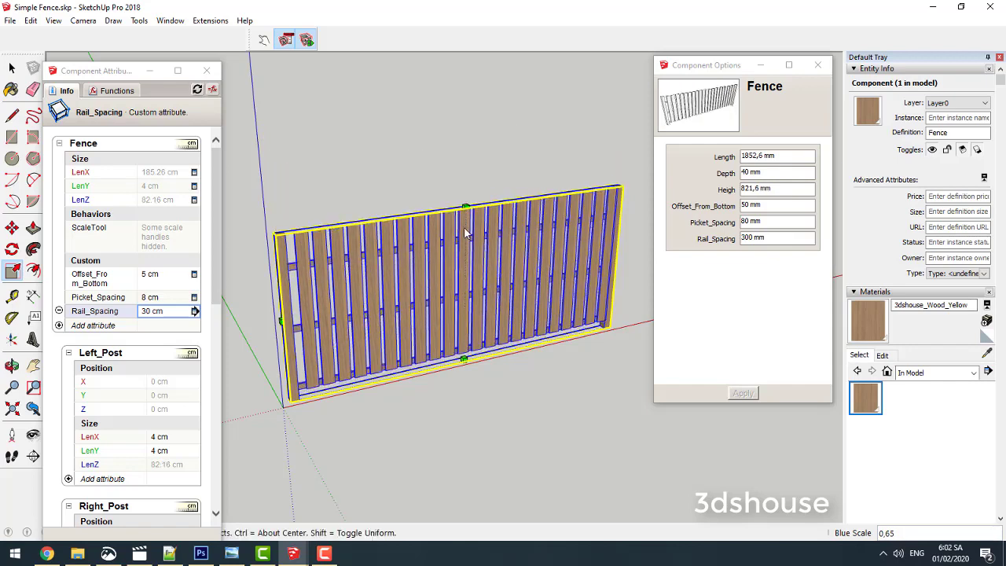
Step: Close both component windows and rescale the fence's length and height again
{"action": "left_click", "coordinate": [207, 70]}
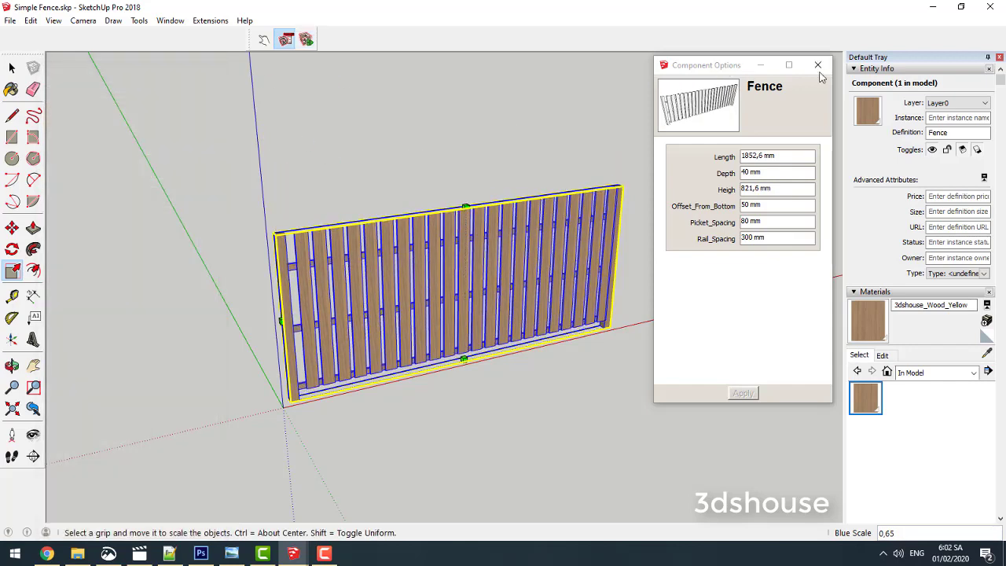
{"action": "left_click", "coordinate": [817, 64]}
{"action": "middle_click_drag", "start_coordinate": [619, 211], "coordinate": [530, 319]}
{"action": "key", "text": "space"}
{"action": "left_click", "coordinate": [568, 328]}
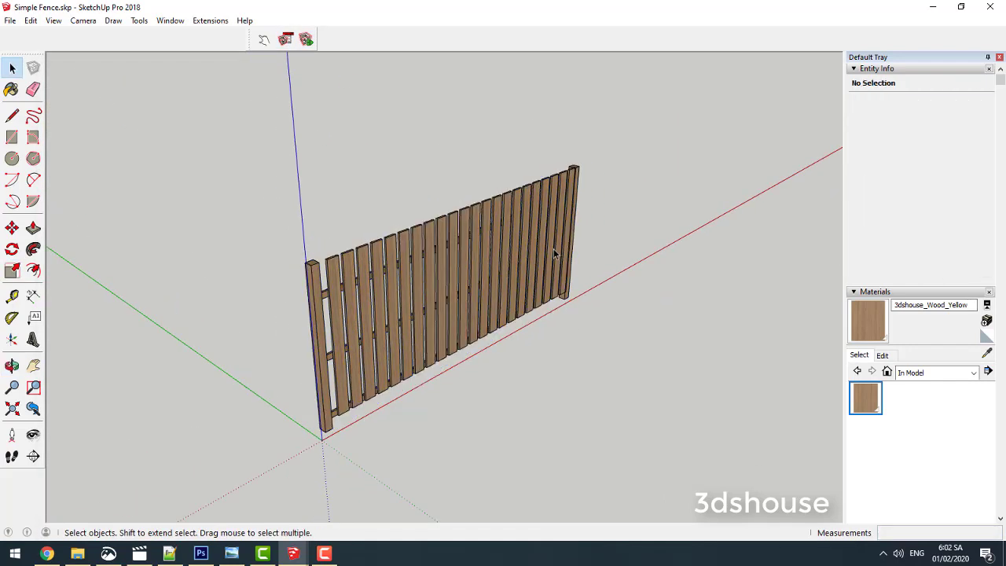
{"action": "key", "text": "s"}
{"action": "left_click_drag", "start_coordinate": [575, 231], "coordinate": [688, 164]}
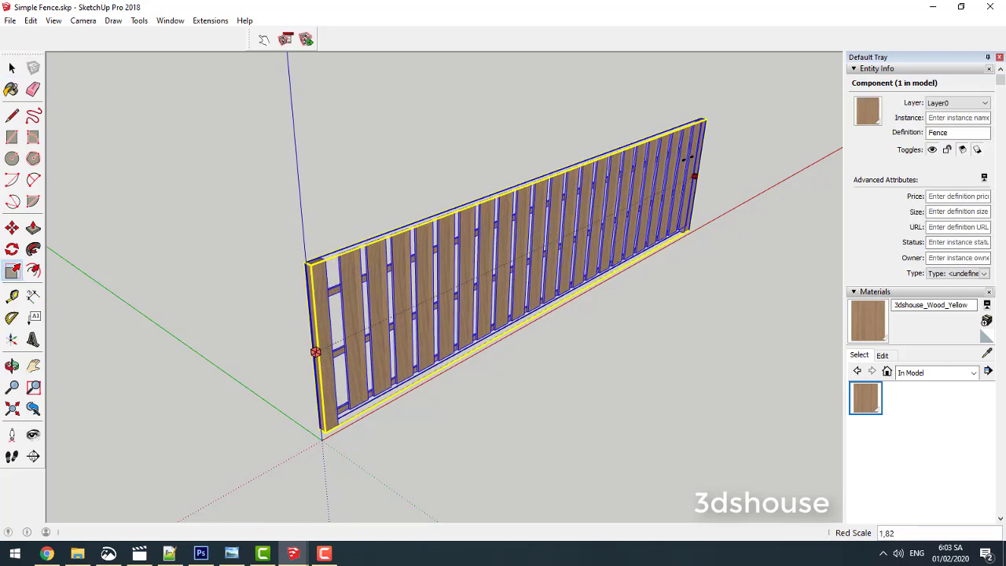
{"action": "mouse_move", "coordinate": [689, 164]}
{"action": "middle_mouse_down"}
{"action": "mouse_move", "coordinate": [456, 235]}
{"action": "mouse_move", "coordinate": [529, 258]}
{"action": "middle_mouse_up"}
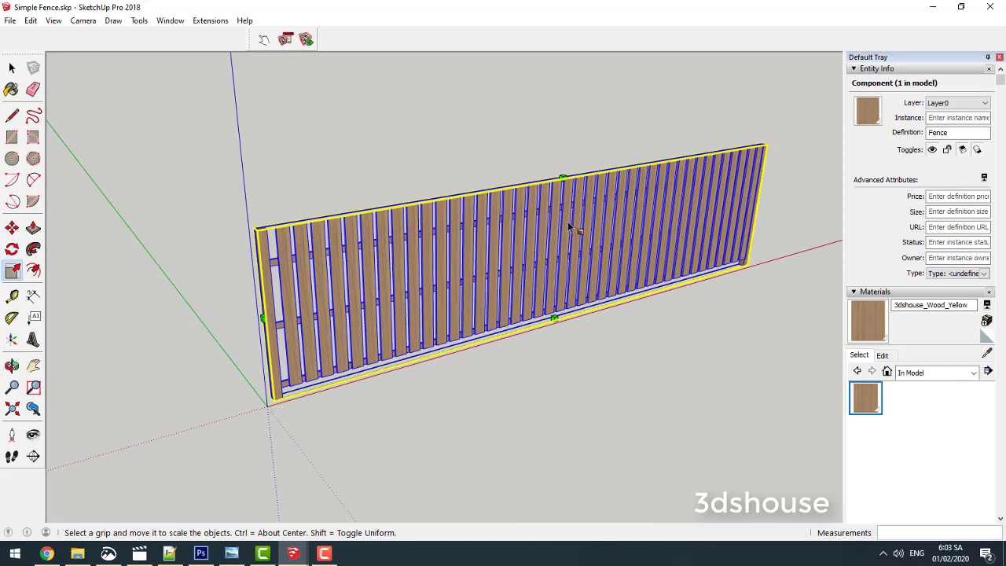
{"action": "mouse_move", "coordinate": [563, 171]}
{"action": "left_mouse_down"}
{"action": "mouse_move", "coordinate": [566, 100]}
{"action": "mouse_move", "coordinate": [561, 201]}
{"action": "left_mouse_up"}
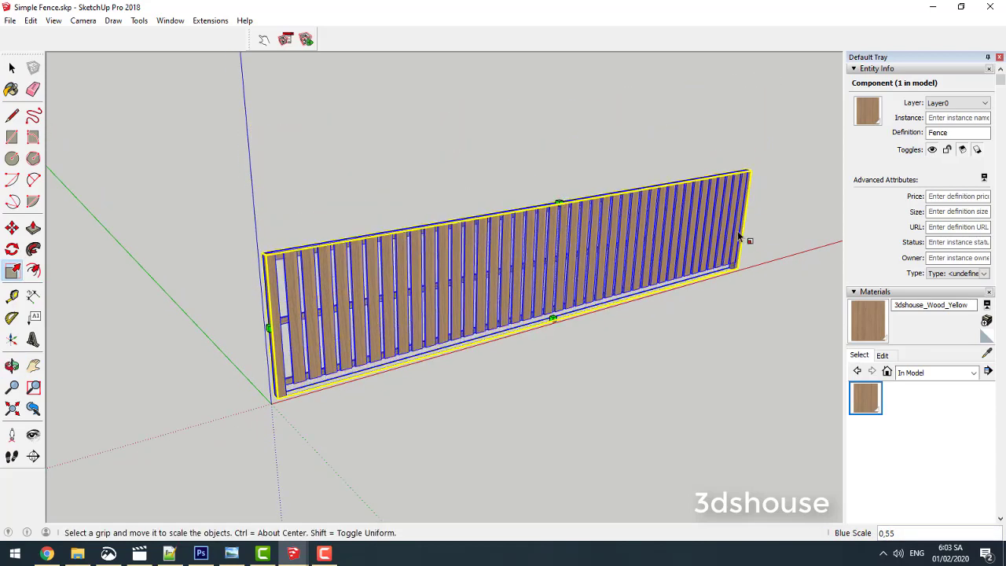
{"action": "left_click_drag", "start_coordinate": [742, 221], "coordinate": [653, 237]}
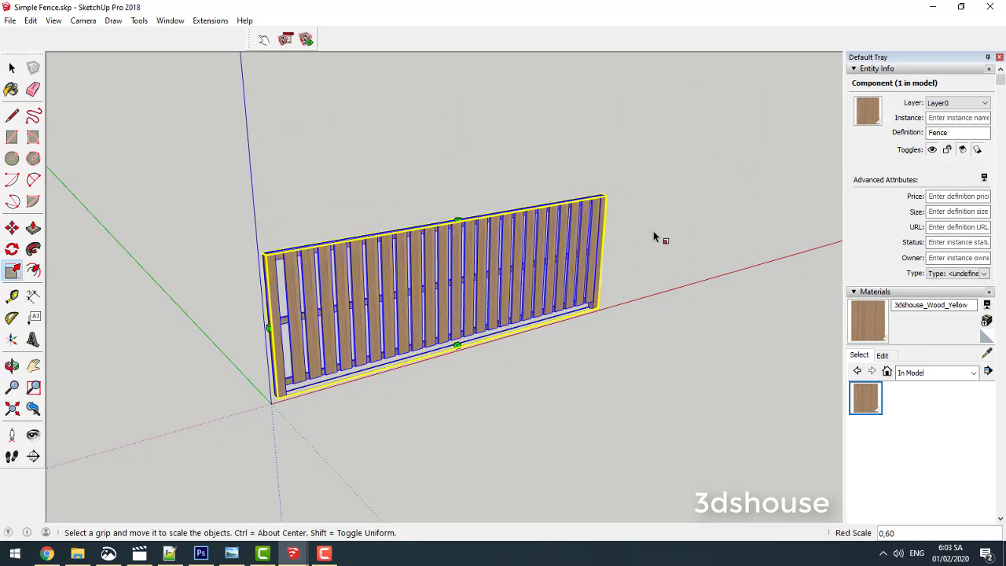